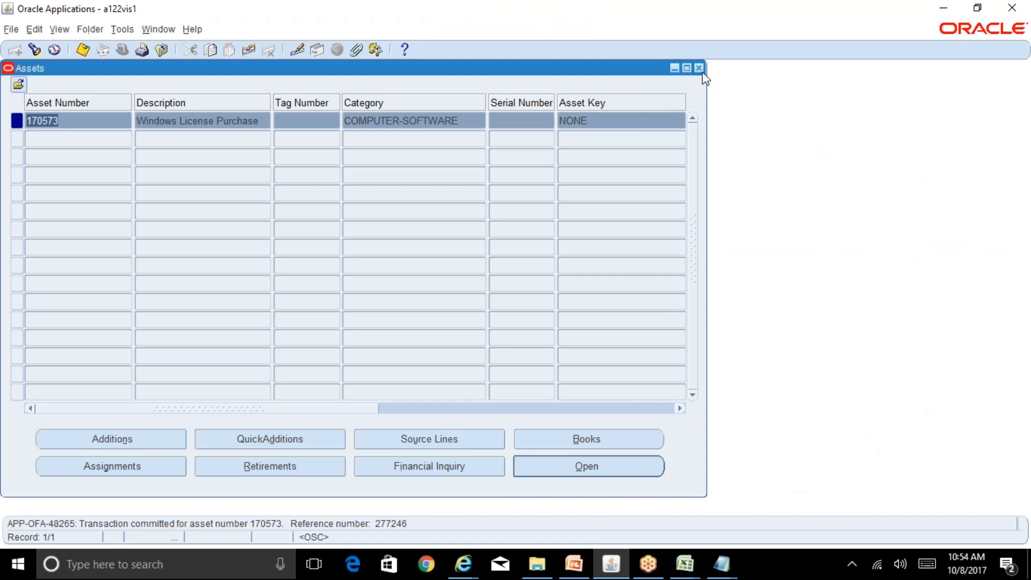
Close the Assets window, collapse the navigator tree and open the Run Depreciation form
left_click(698, 67)
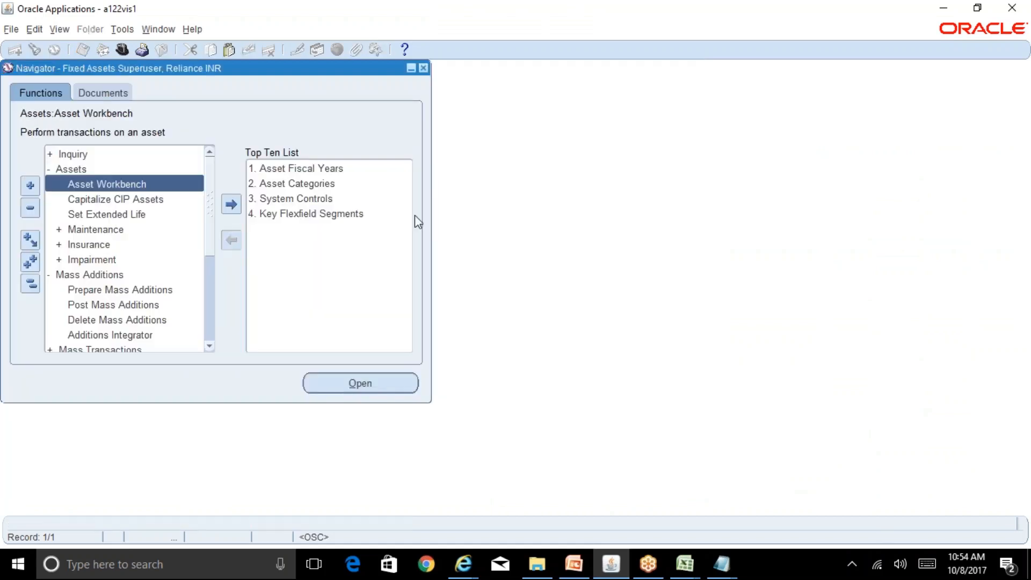
left_click(36, 283)
left_click(83, 229)
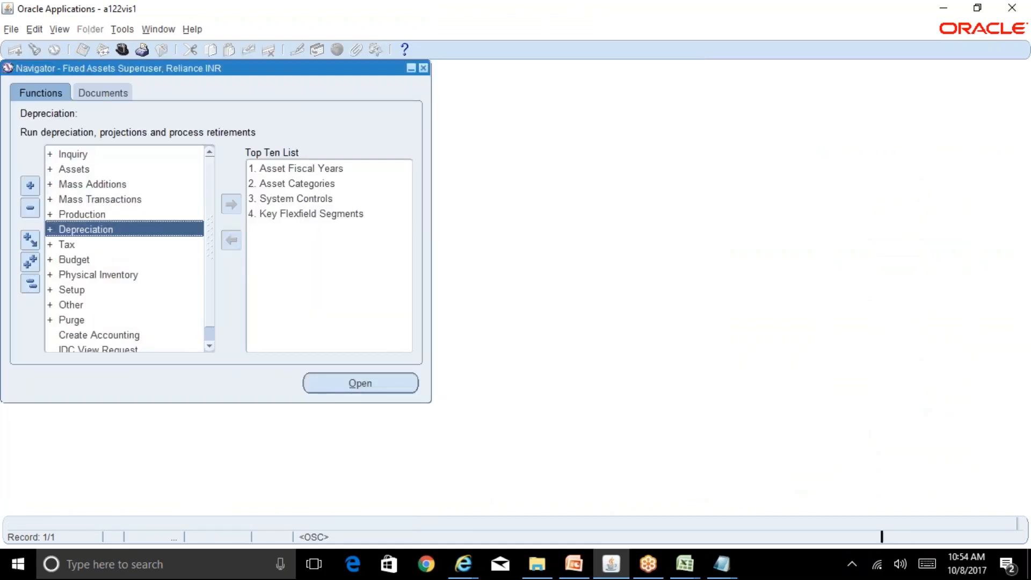
double_click(86, 230)
left_click(117, 240)
double_click(127, 246)
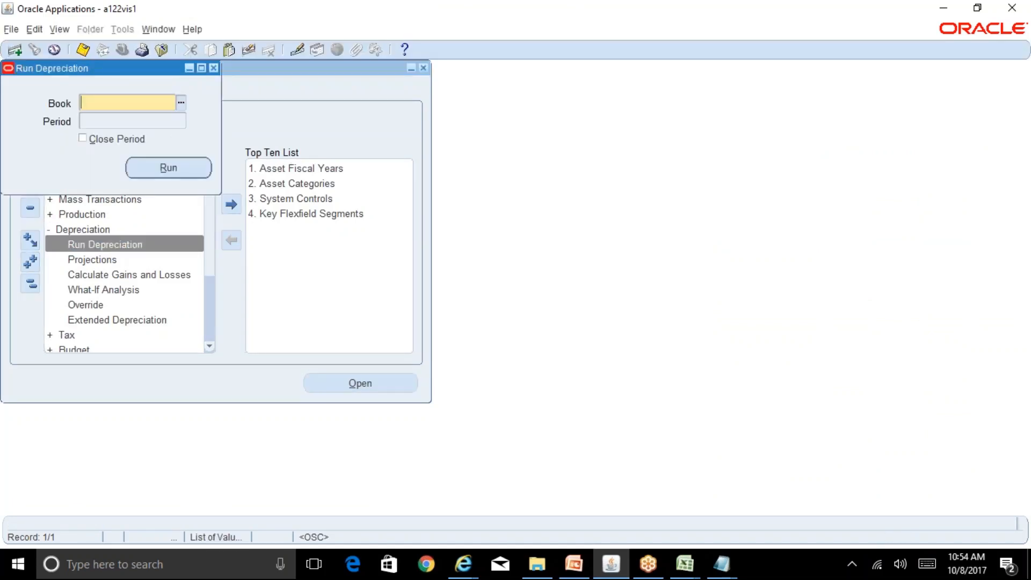
Run depreciation for the RELIANCE CORP book, leaving Close Period unticked, and dismiss the submission note
type("corp")
key("Tab")
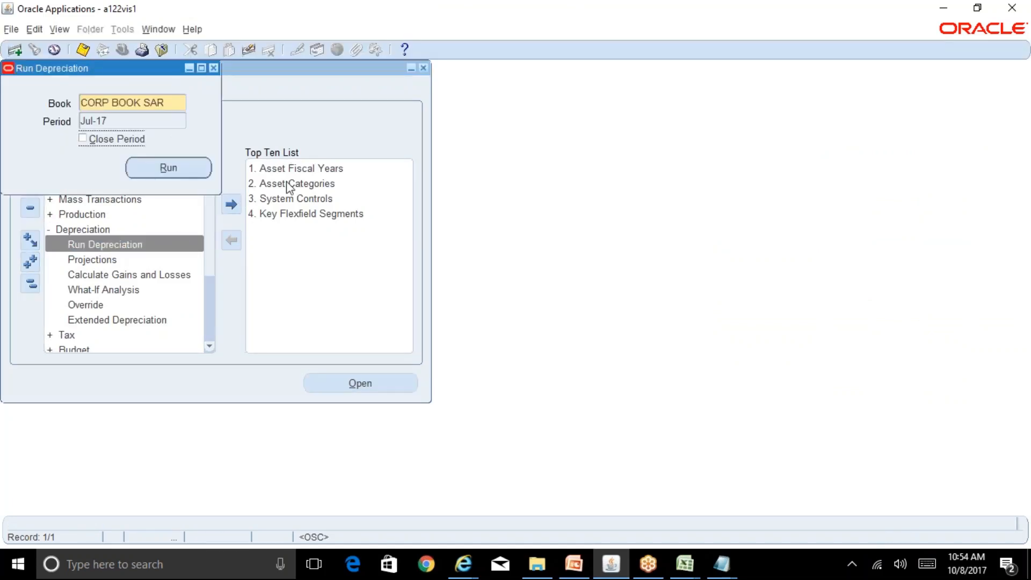
triple_click(179, 102)
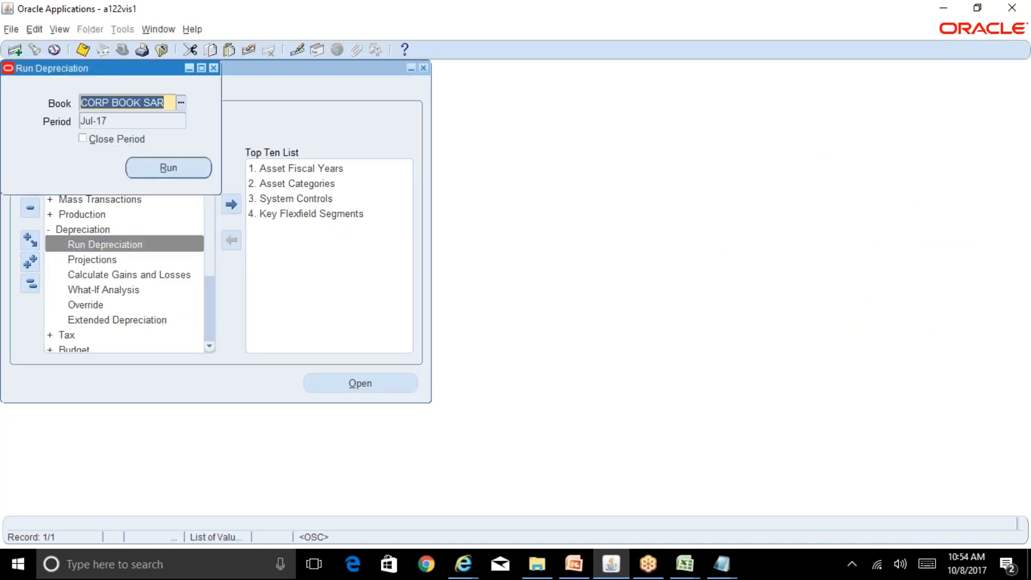
type("rel")
key("Tab")
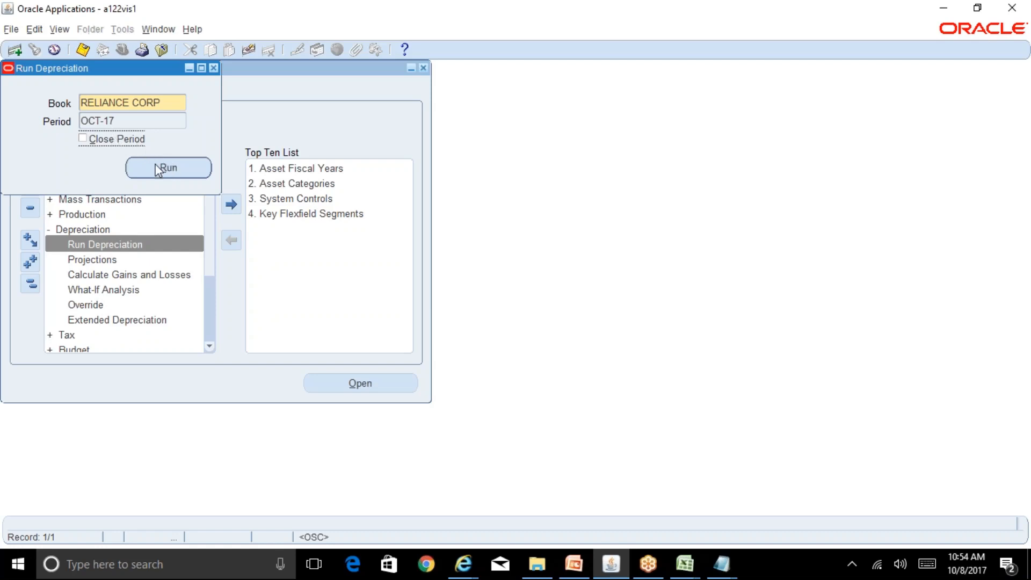
left_click(169, 169)
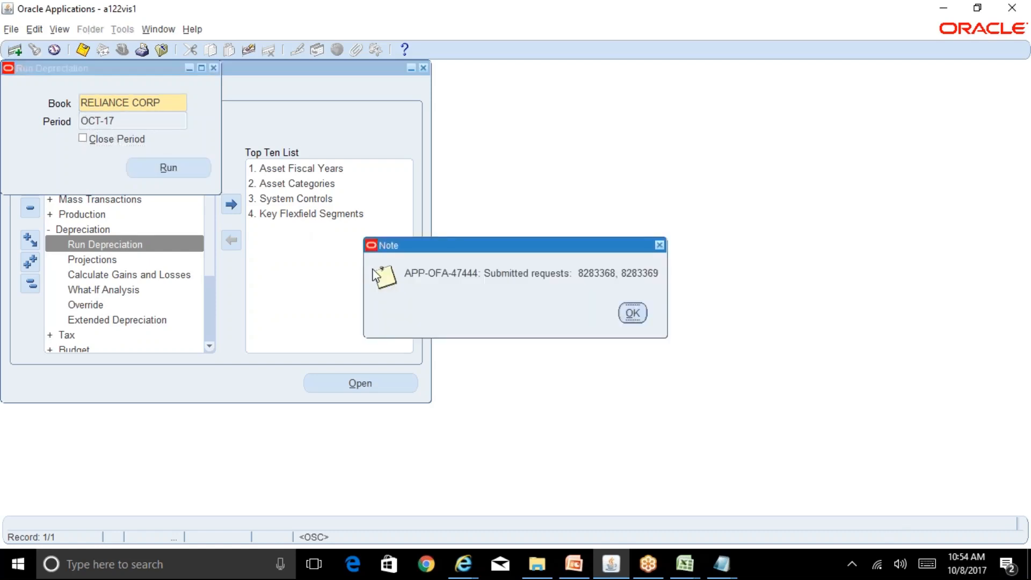
left_click(633, 313)
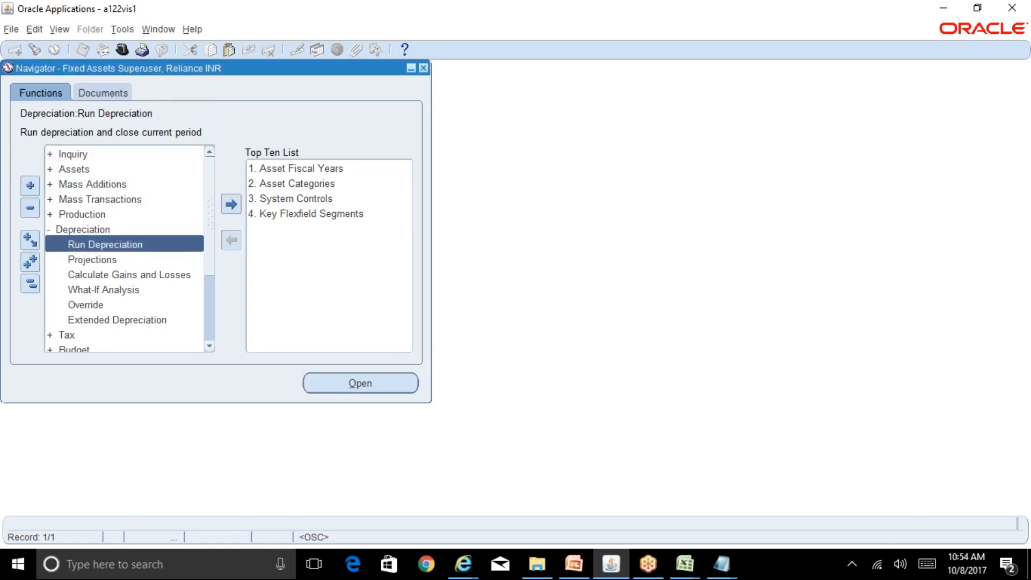
Open the concurrent requests list showing all my requests and refresh its data
key("alt+v")
key("r")
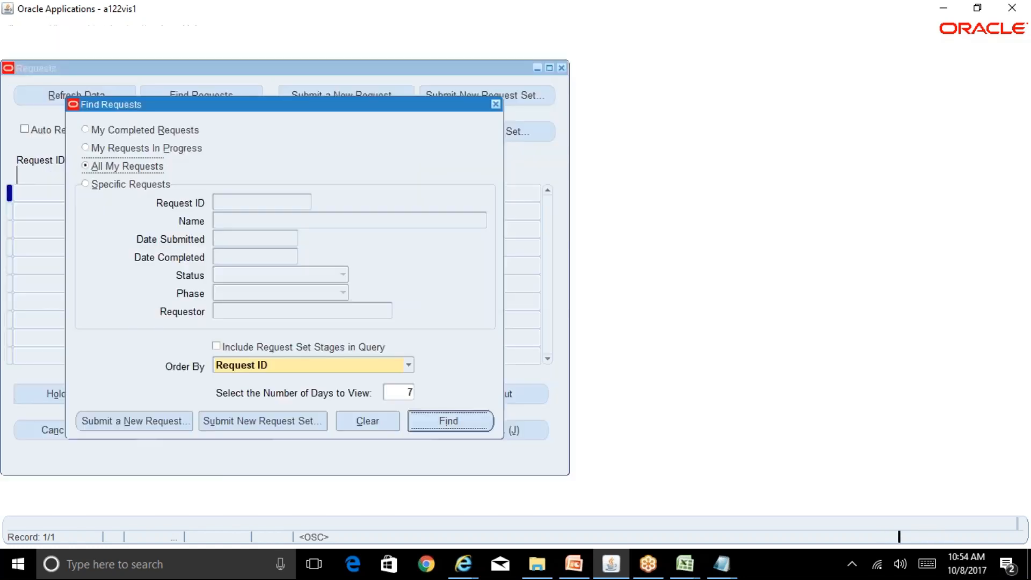
key("Return")
left_click(91, 102)
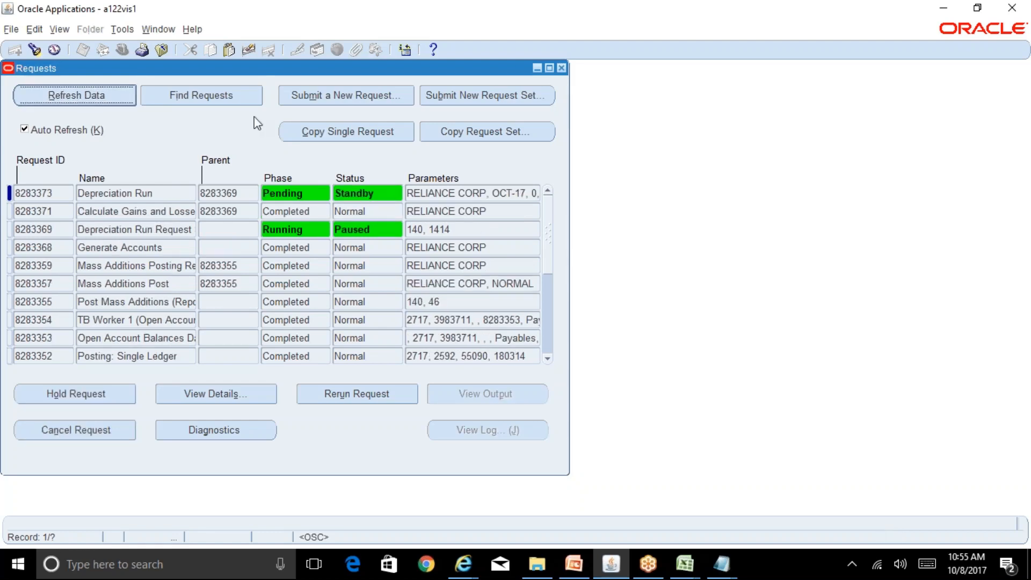
Move the Requests window aside, keep refreshing until the depreciation requests complete, and close it
left_click_drag(243, 69, 585, 104)
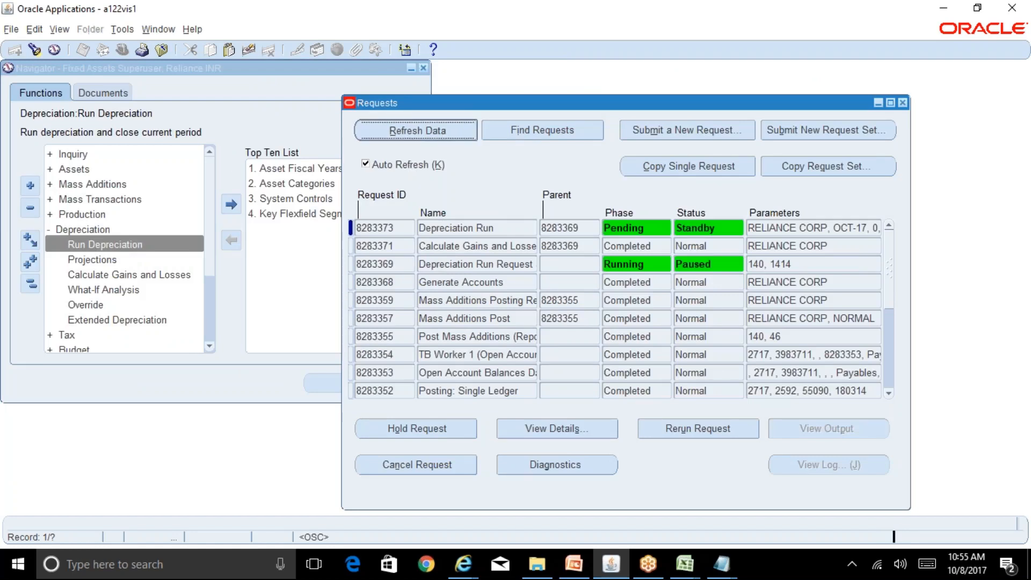
left_click(455, 124)
left_click(455, 124)
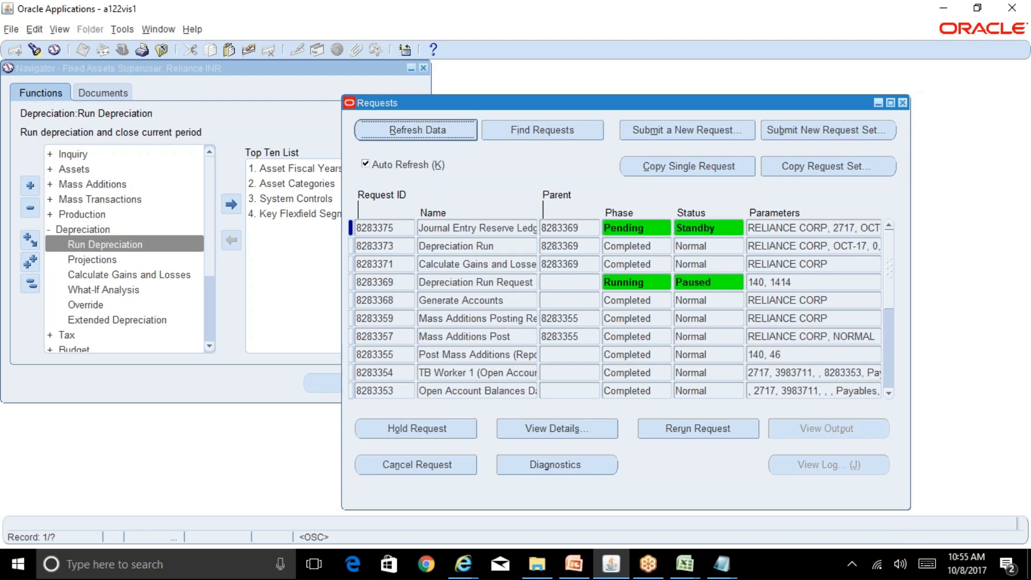
left_click(448, 136)
left_click(436, 133)
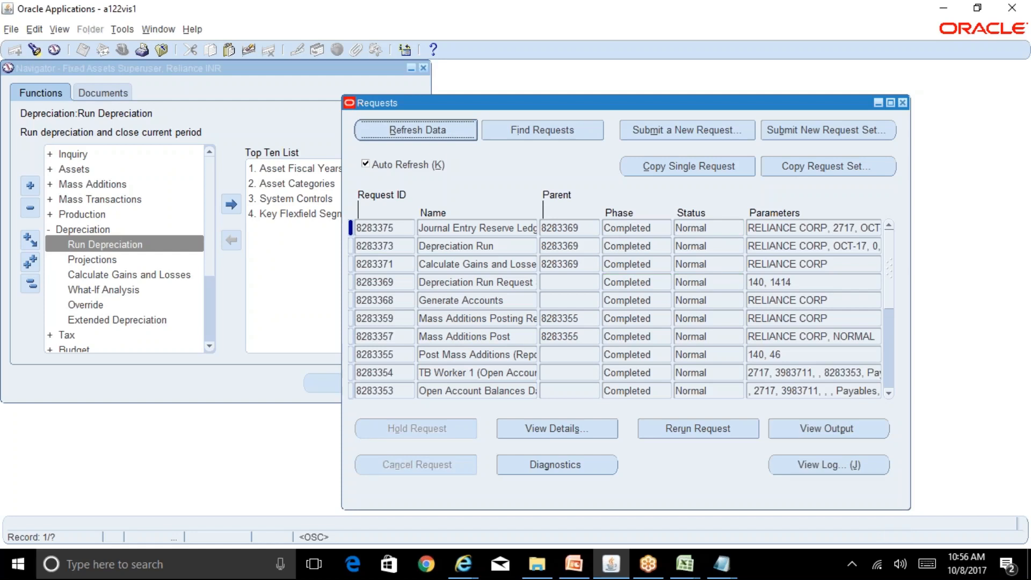
left_click(903, 103)
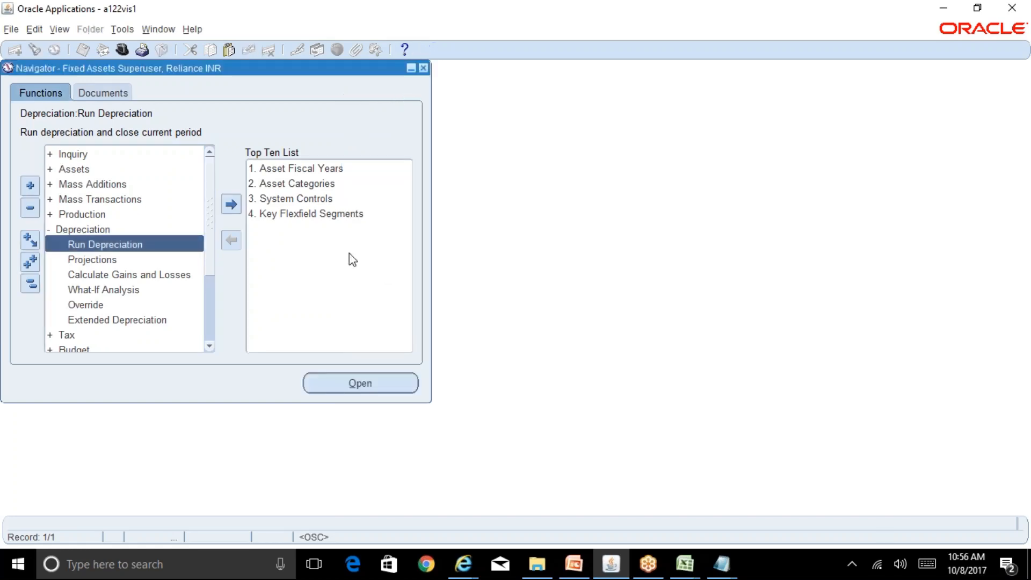
Open the Asset Workbench and find all assets in the RELIANCE CORP book
double_click(138, 170)
left_click(160, 184)
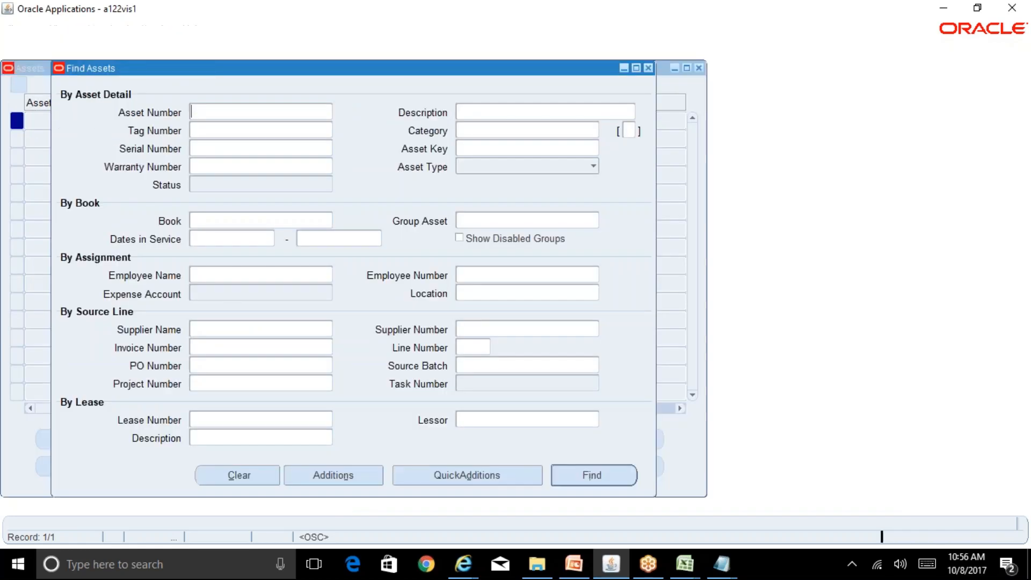
type("REL")
key("Tab")
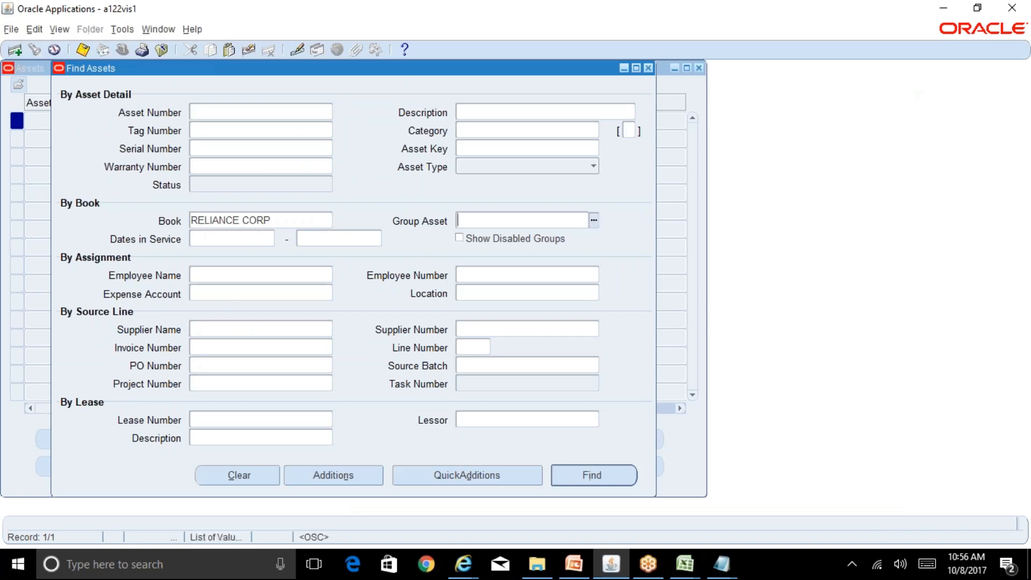
key("Return")
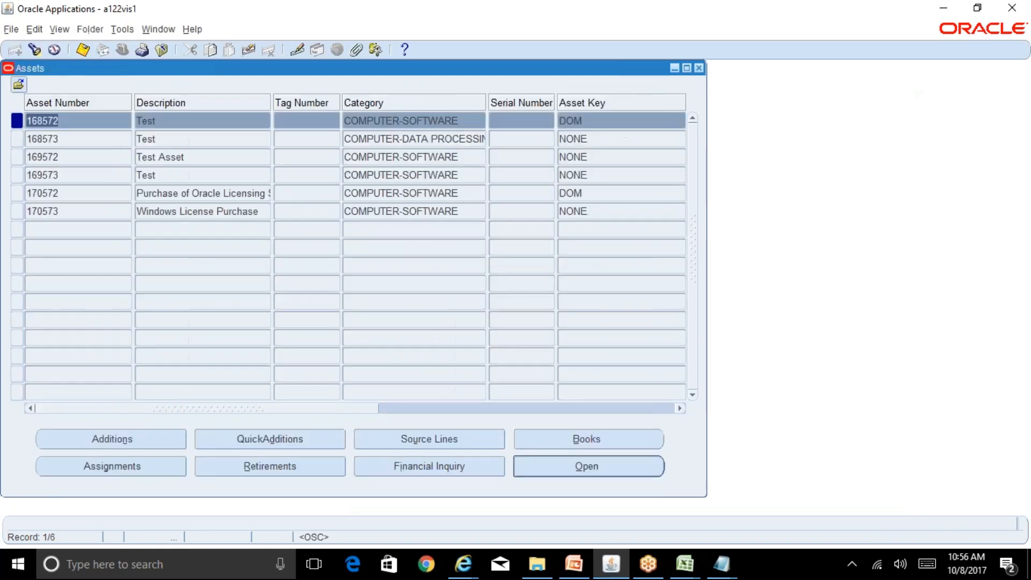
View the financial information of the Purchase of Oracle Licensing asset, checking its cost and depreciation method
left_click(209, 195)
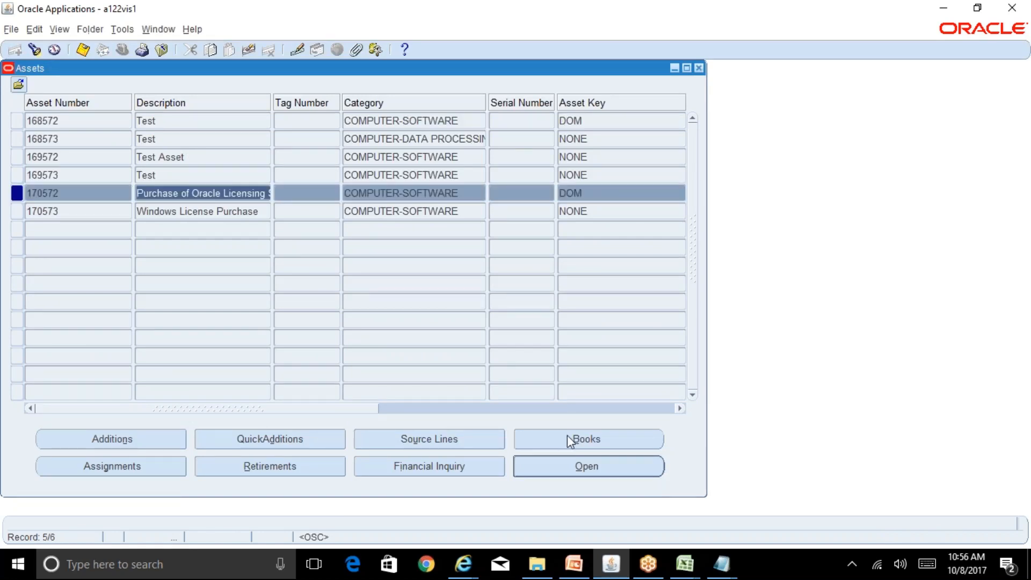
left_click(474, 467)
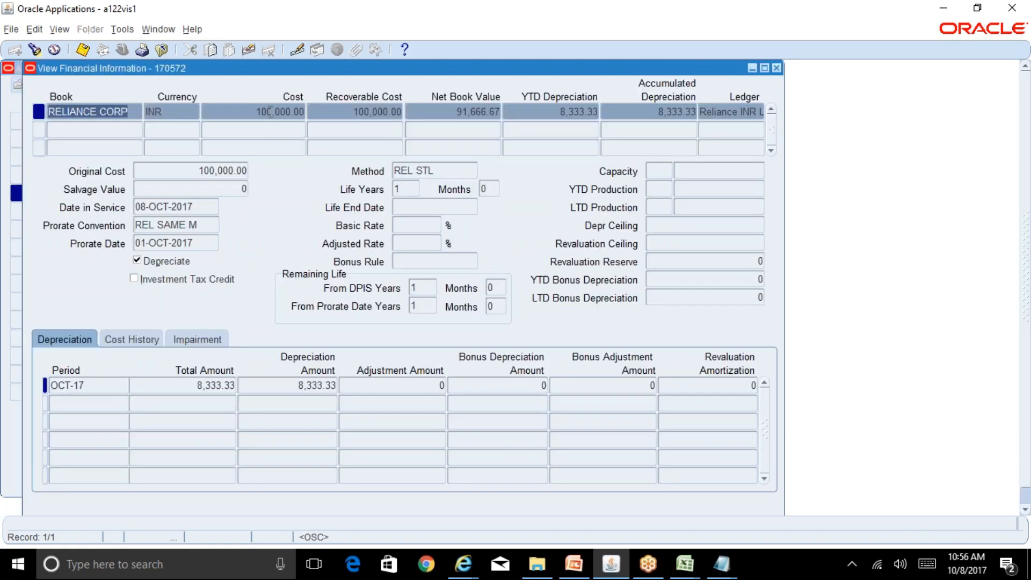
left_click(274, 112)
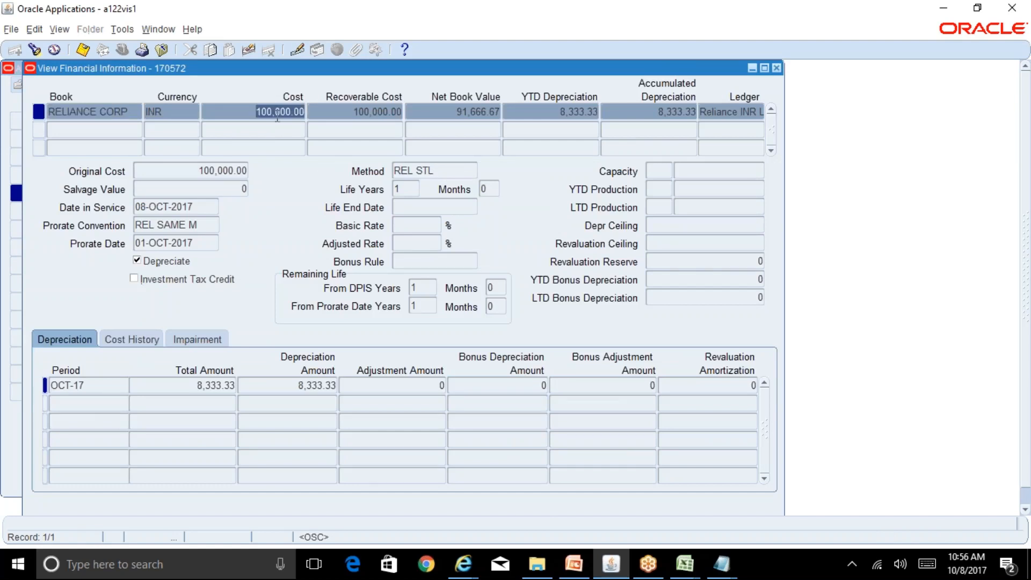
left_click(448, 170)
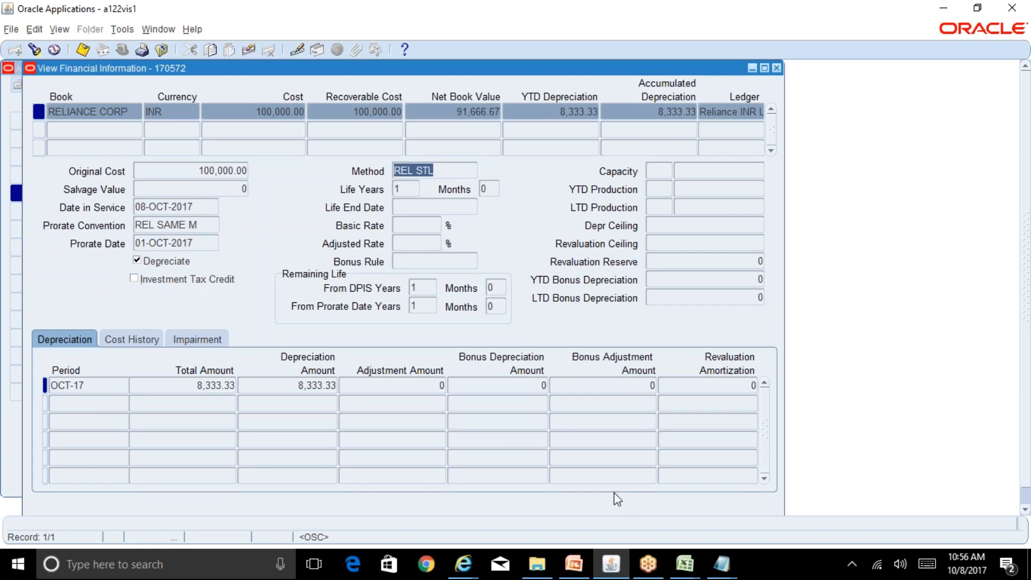
Switch to the R12 Table of Contents workbook in Excel and enter 100000 in J80 and 1 in K80
left_click(683, 563)
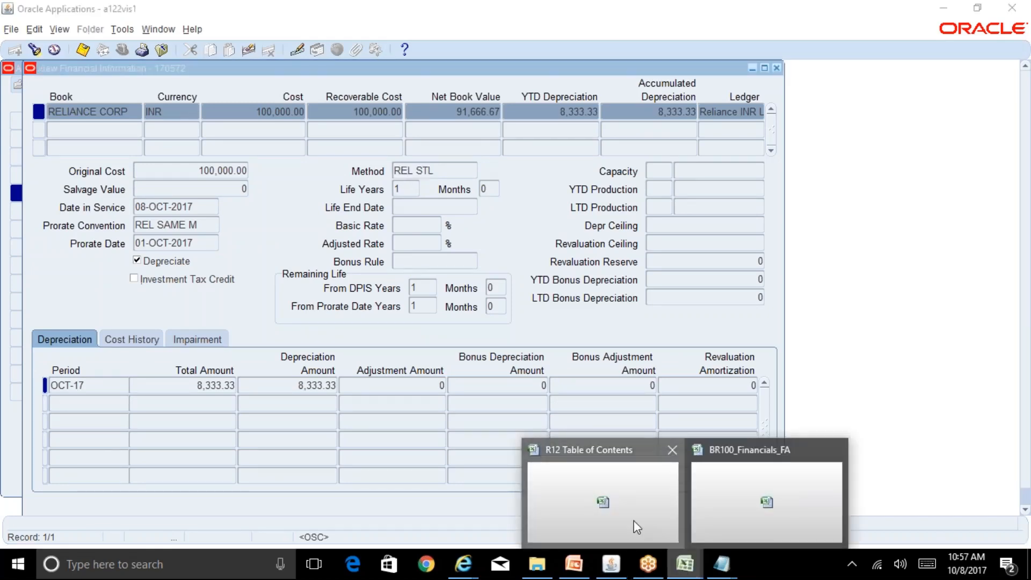
left_click(637, 527)
left_click(155, 471)
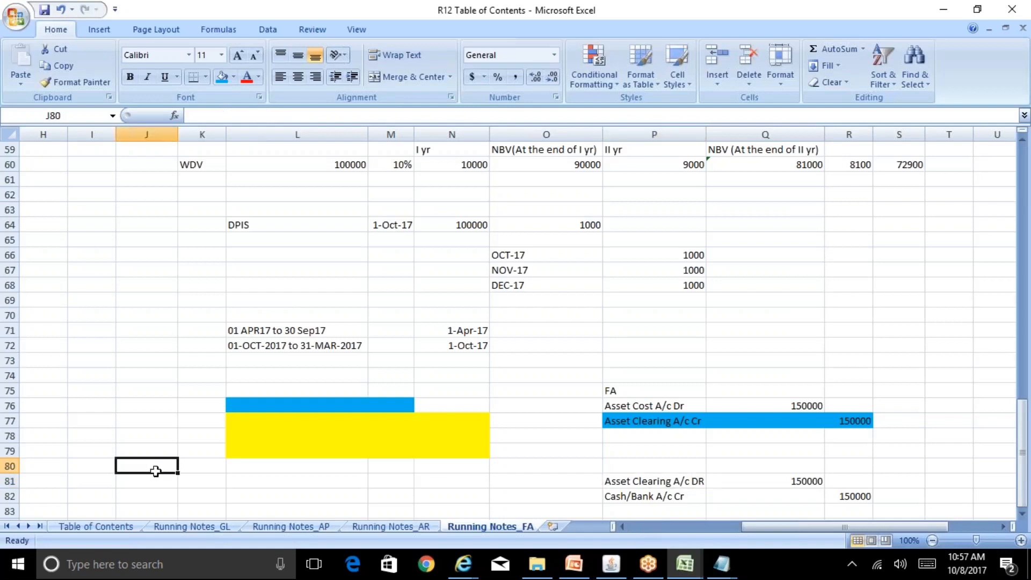
type("100000")
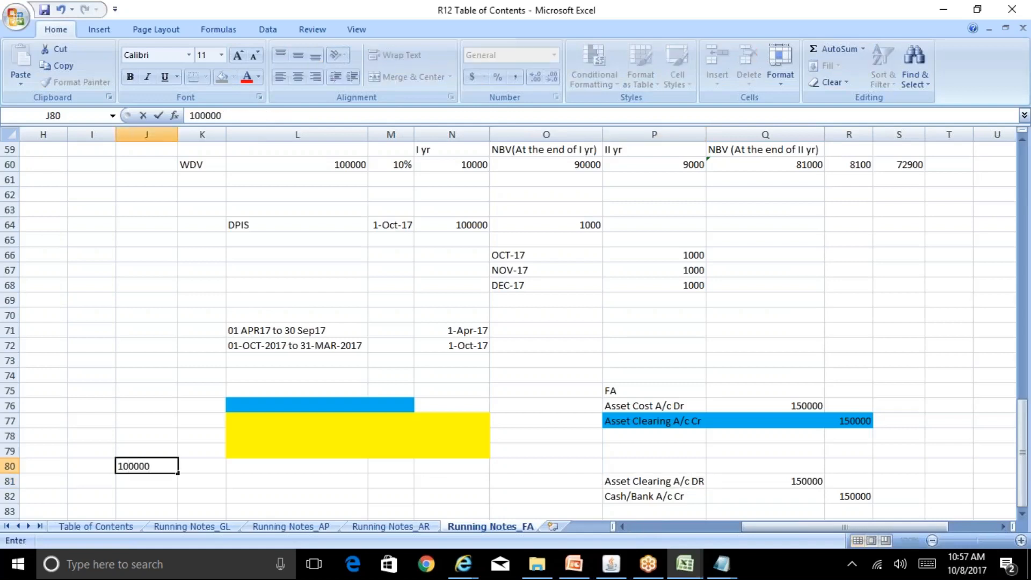
key("Tab")
type("1")
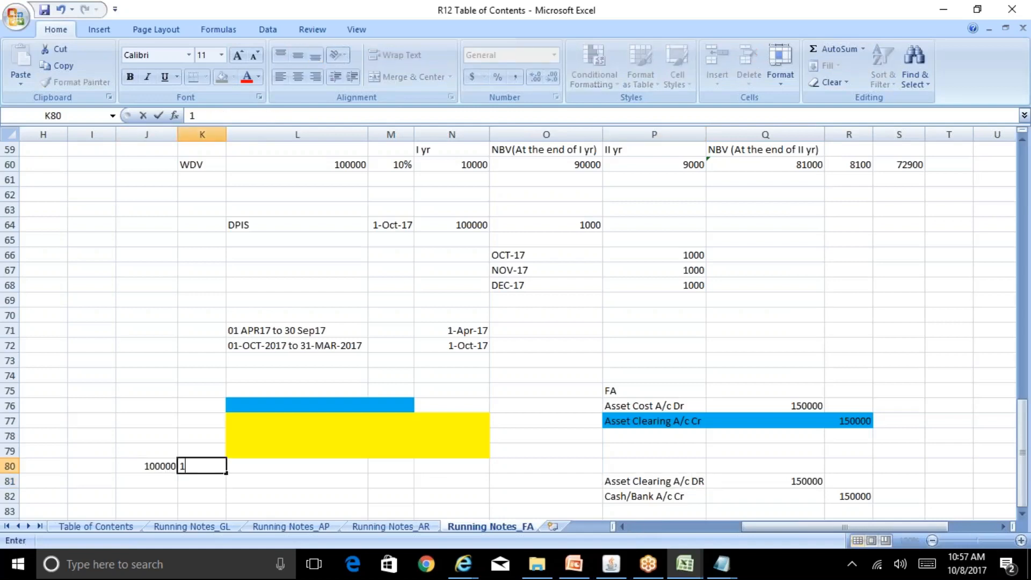
key("Tab")
Calculate the monthly depreciation in L80 with the formula =J80/12
type("=")
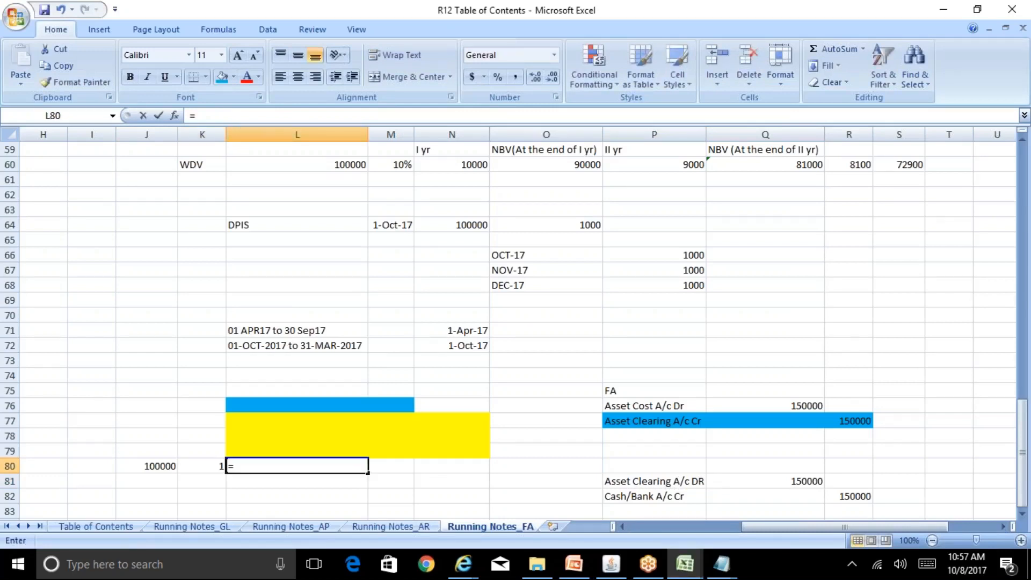
key("Left")
key("Left")
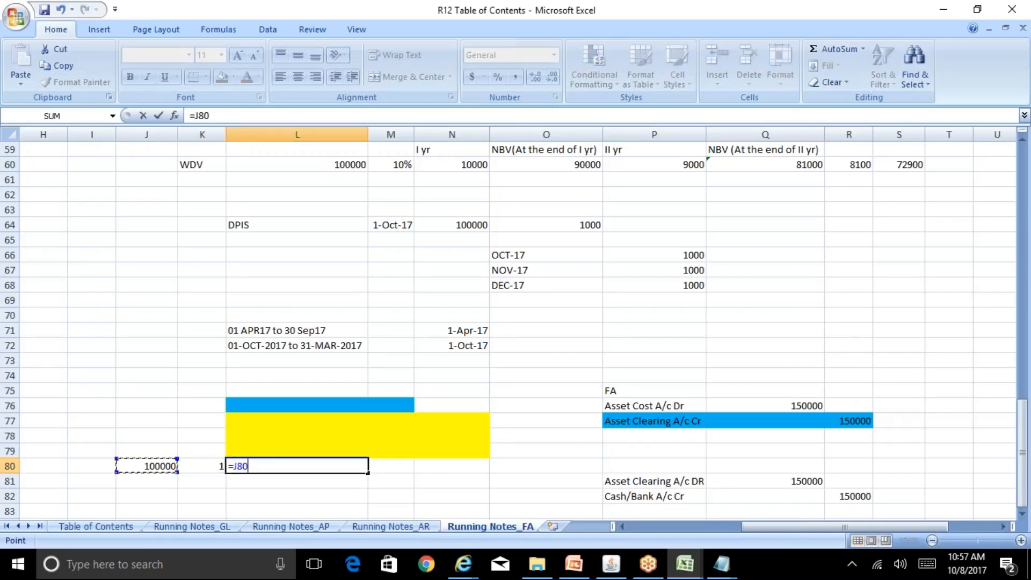
type("/12")
key("Return")
key("Up")
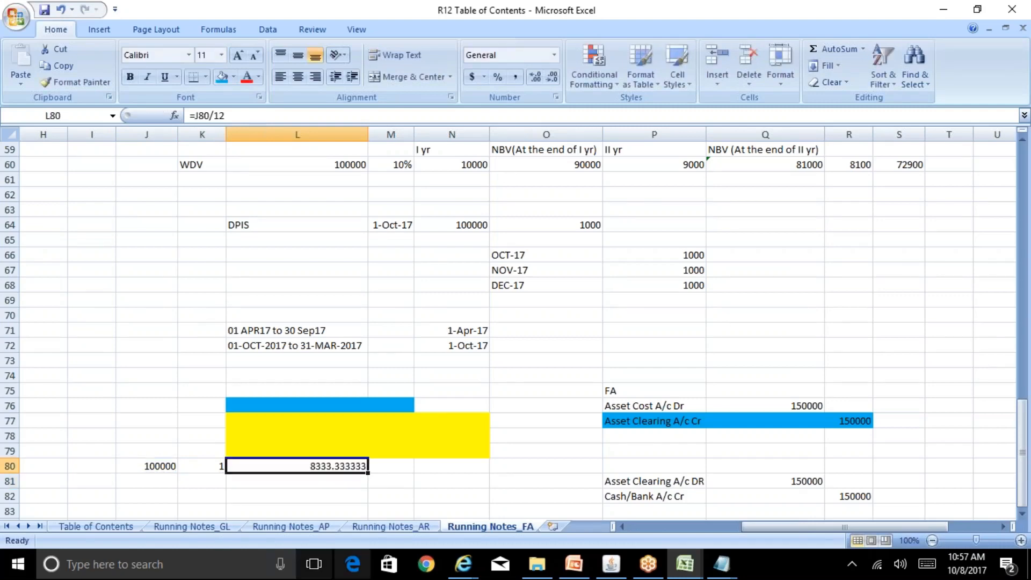
Back in Oracle Applications, check the asset's OCT-17 total depreciation and view the financial information of the Windows License Purchase asset
left_click(606, 563)
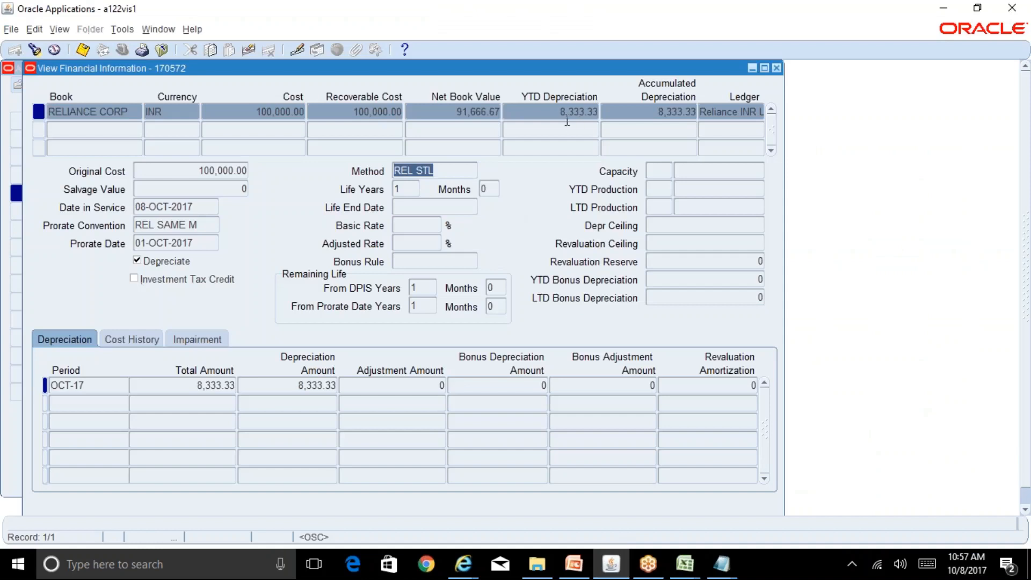
left_click(218, 386)
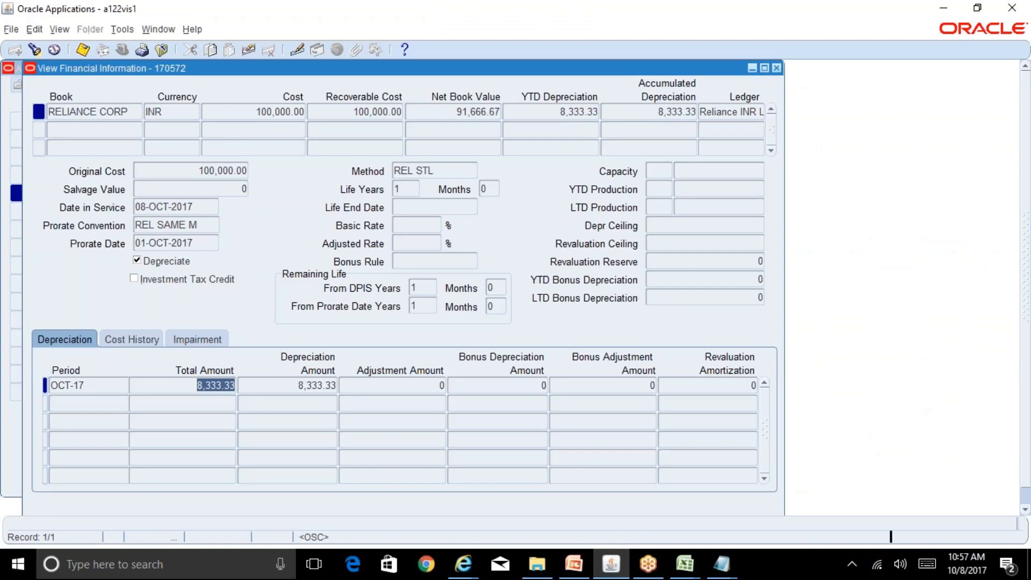
left_click(776, 67)
left_click(249, 211)
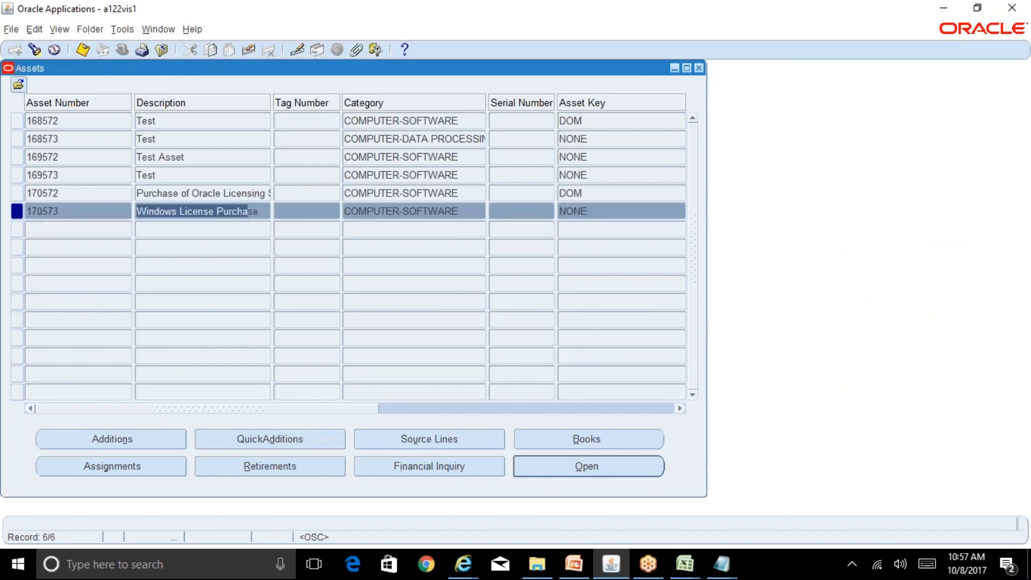
left_click(470, 472)
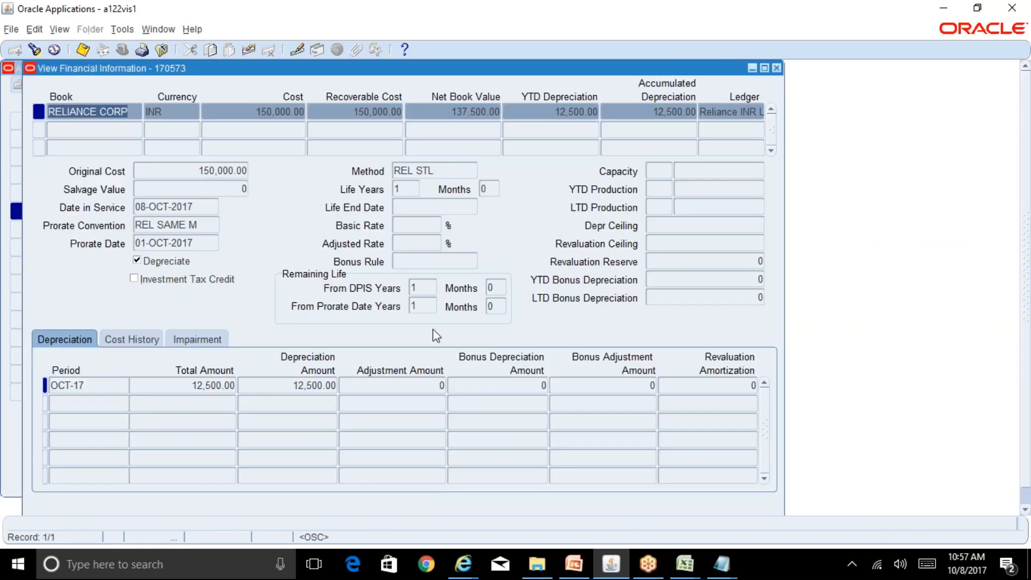
Return to the Excel workbook and set the asset cost in J80 to 150000
left_click(683, 565)
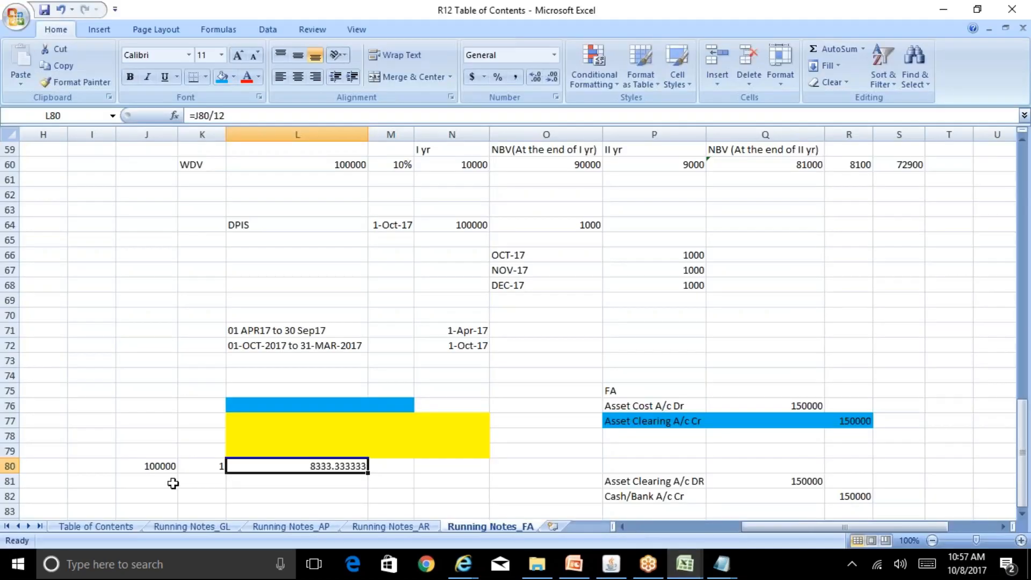
left_click(152, 465)
type("150000")
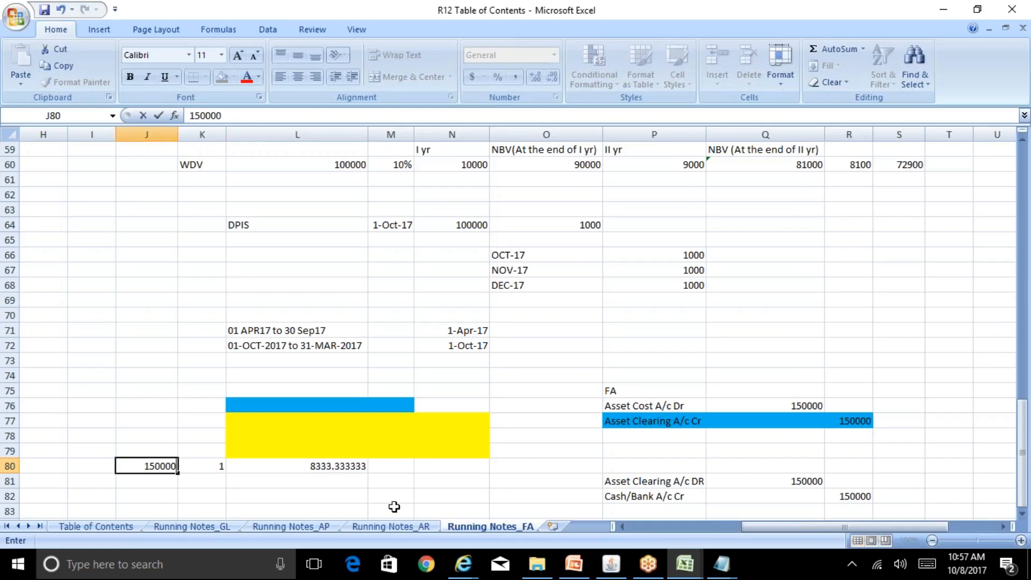
key("Tab")
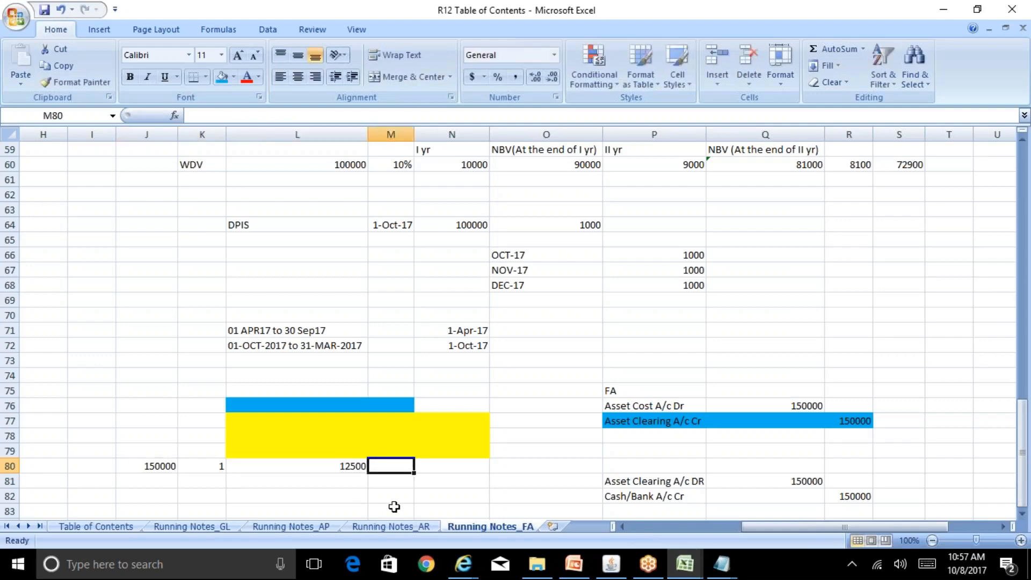
Switch to Oracle Applications and check the asset's cost, net book value, YTD and accumulated depreciation, and OCT-17 total amount
key("Tab")
left_click(611, 564)
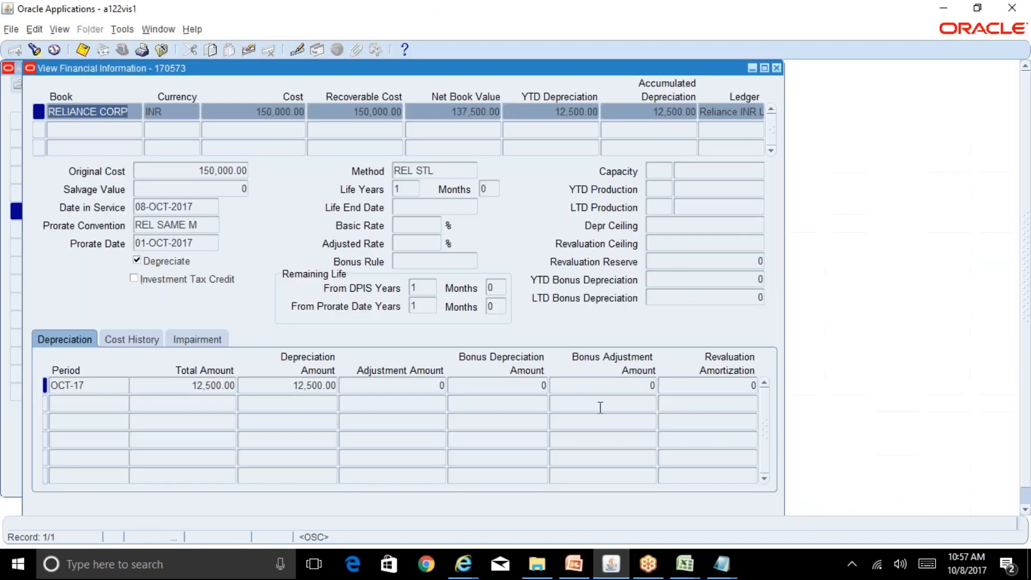
left_click(219, 384)
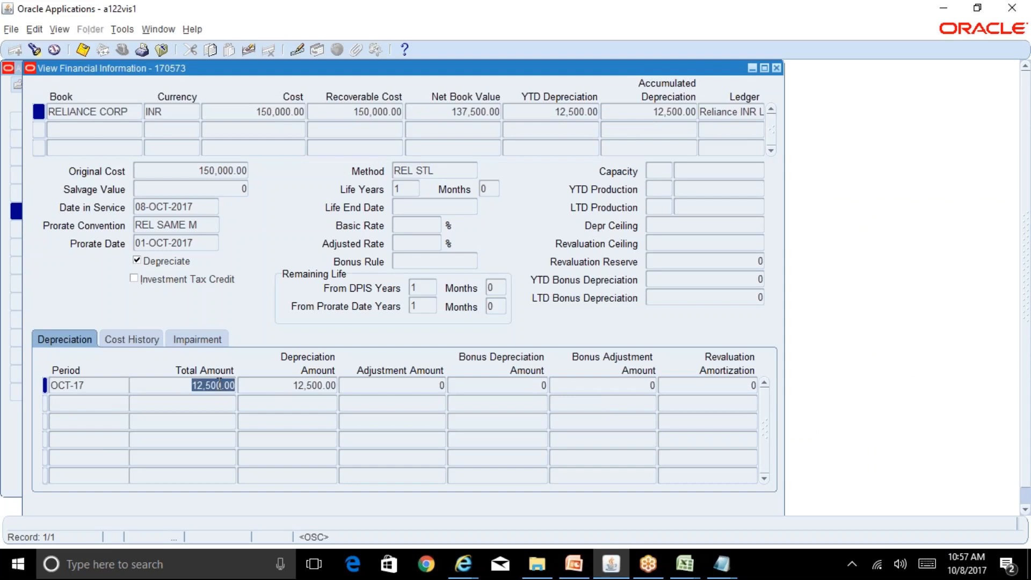
left_click(290, 112)
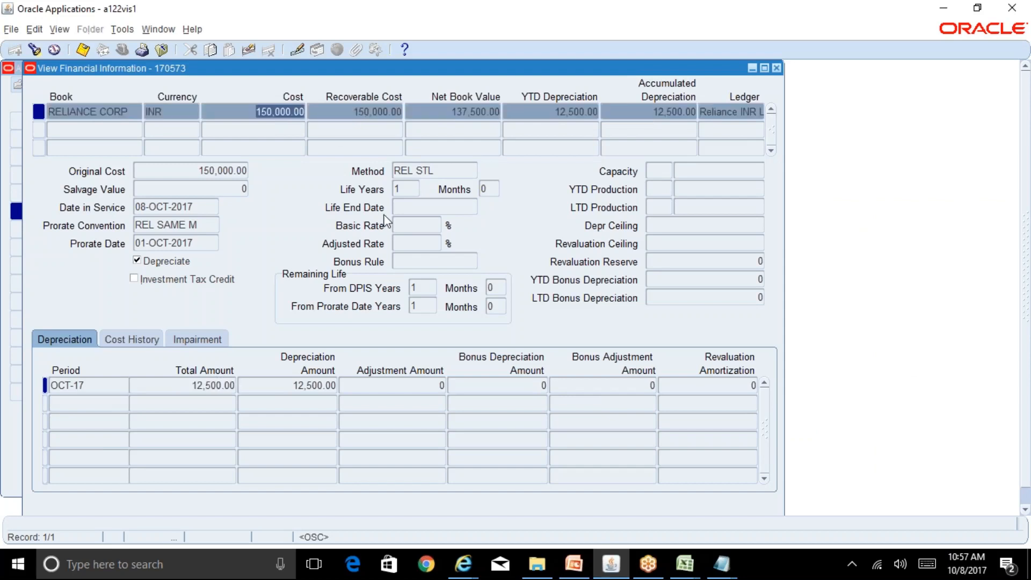
left_click(483, 112)
left_click(230, 379)
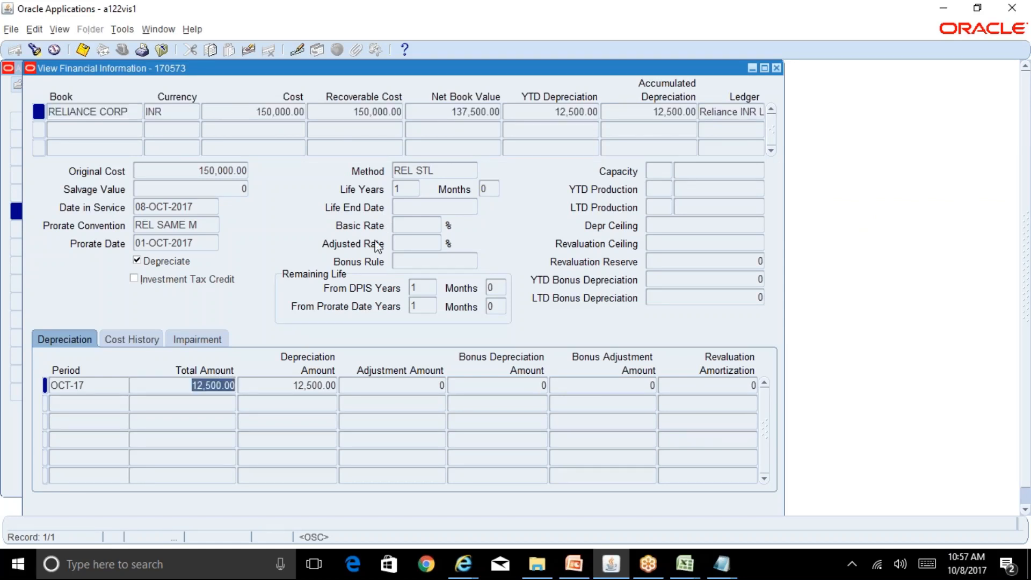
left_click(466, 123)
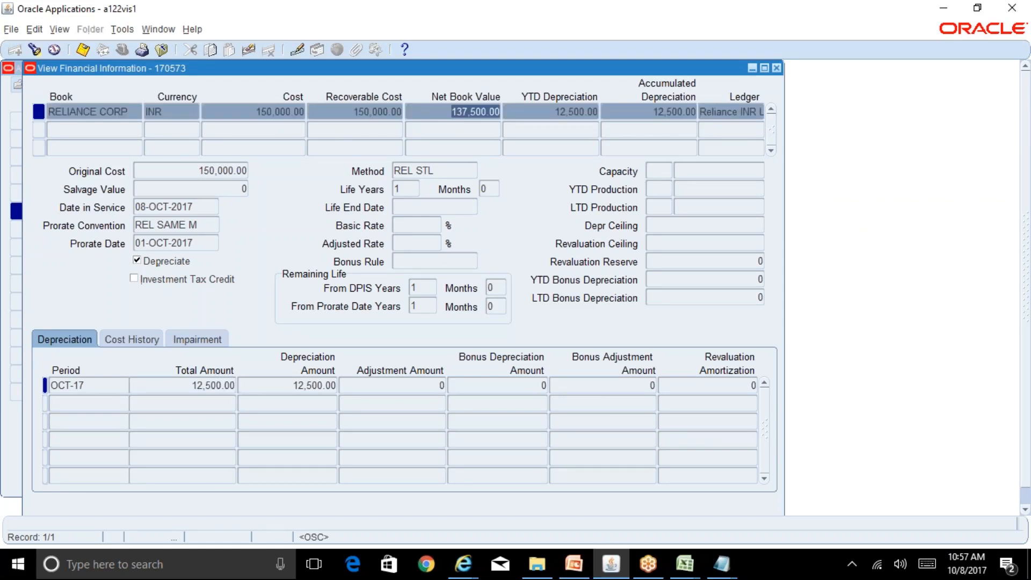
left_click(560, 113)
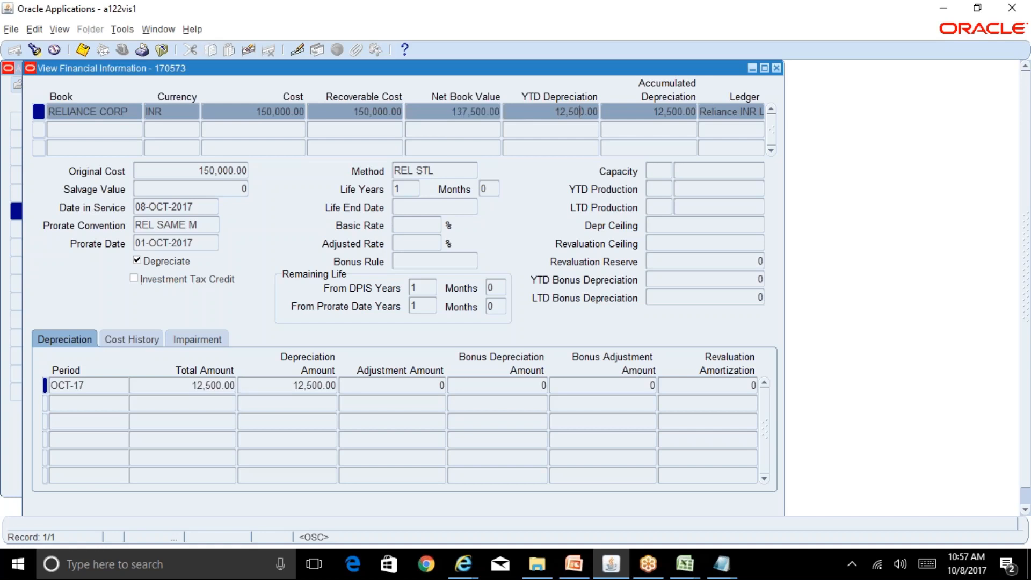
left_click(679, 110)
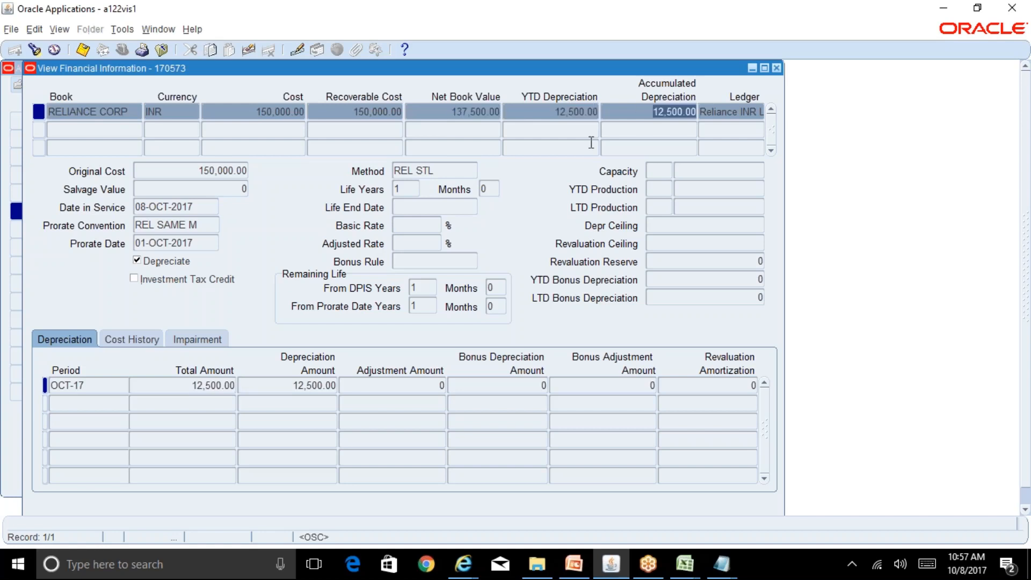
Return to the R12 Table of Contents workbook in Excel and enter 100000 in J83 and 5 in K83
mouse_move(683, 559)
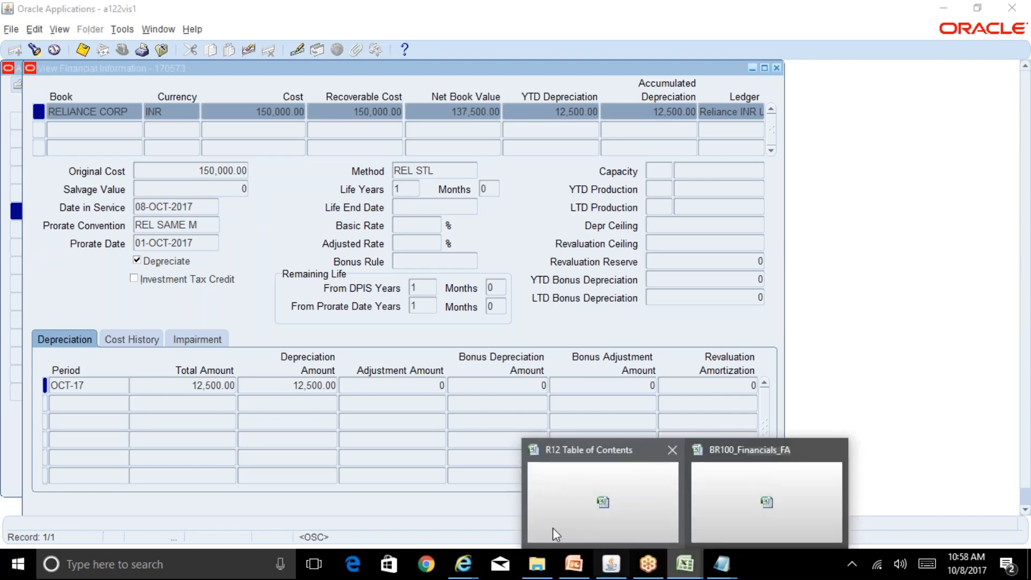
left_click(559, 524)
left_click(166, 492)
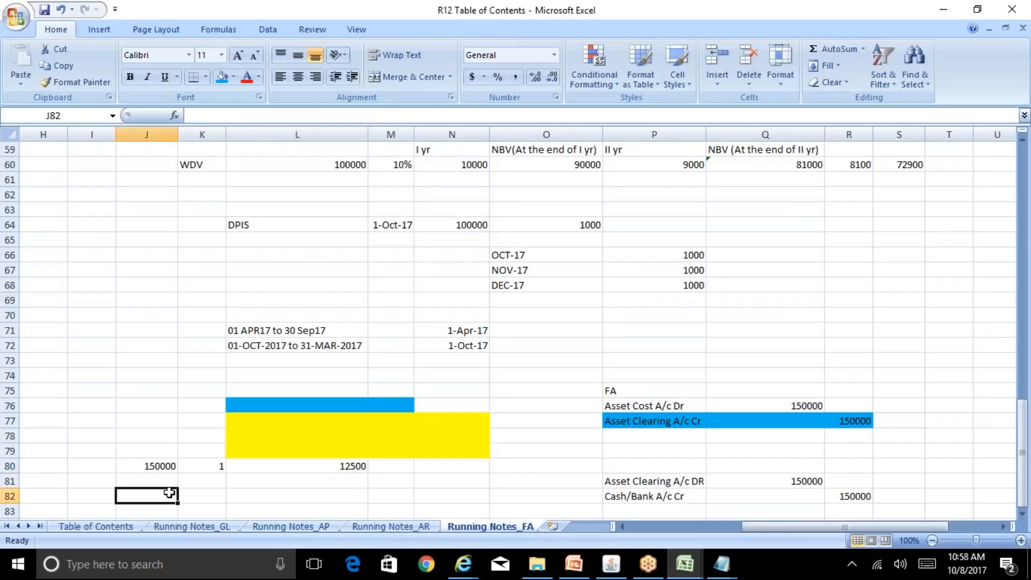
key("Down")
key("Down")
key("Down")
key("Down")
key("Down")
key("Down")
key("Down")
key("Up")
key("Up")
key("Up")
key("Up")
key("Up")
key("Up")
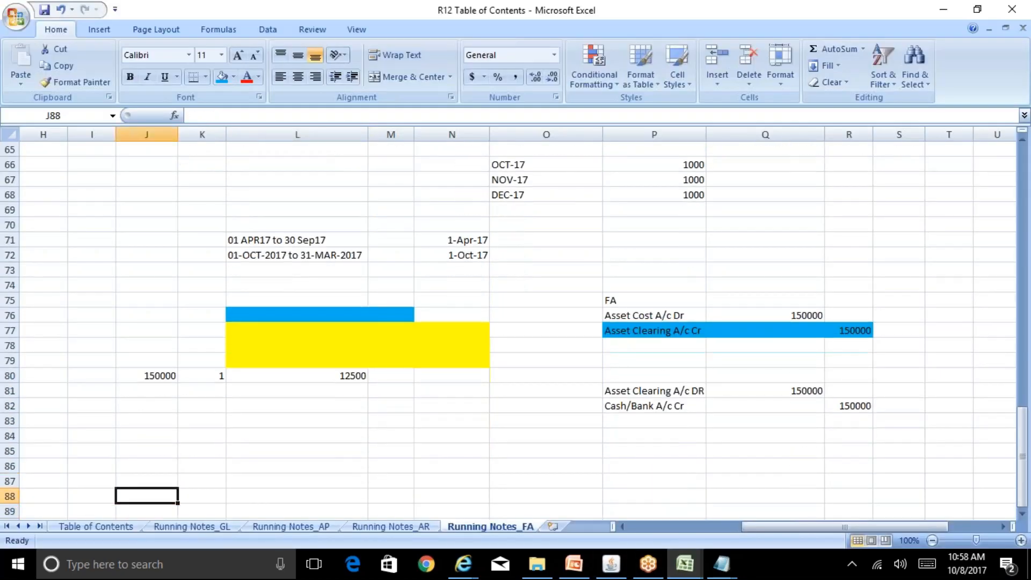
type("100000")
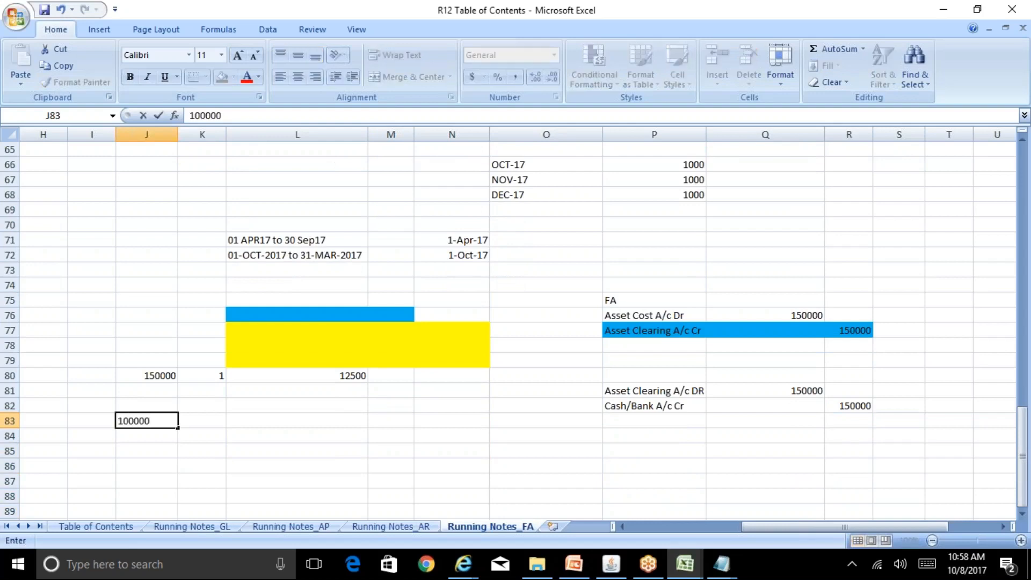
key("Tab")
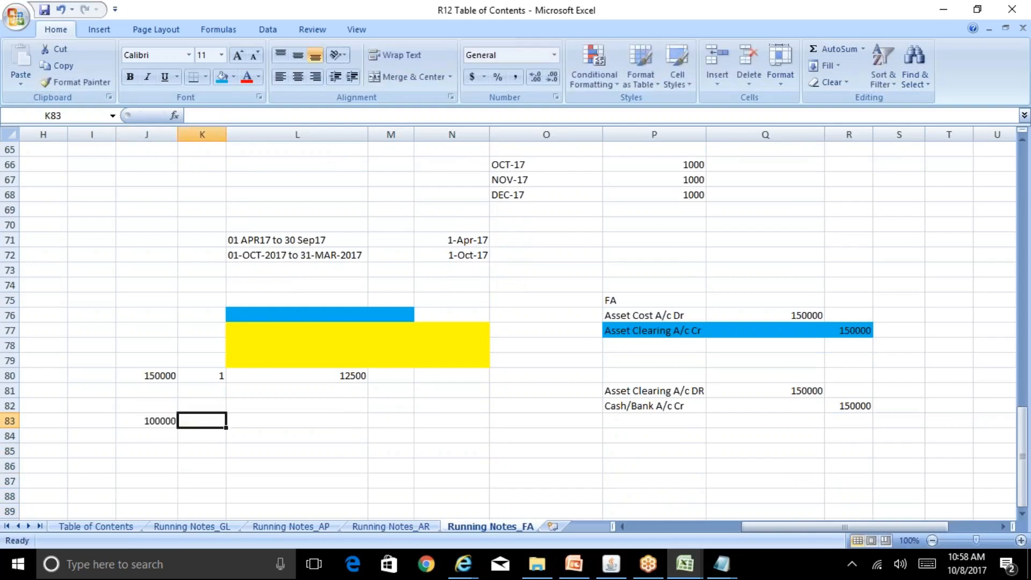
type("5")
key("Tab")
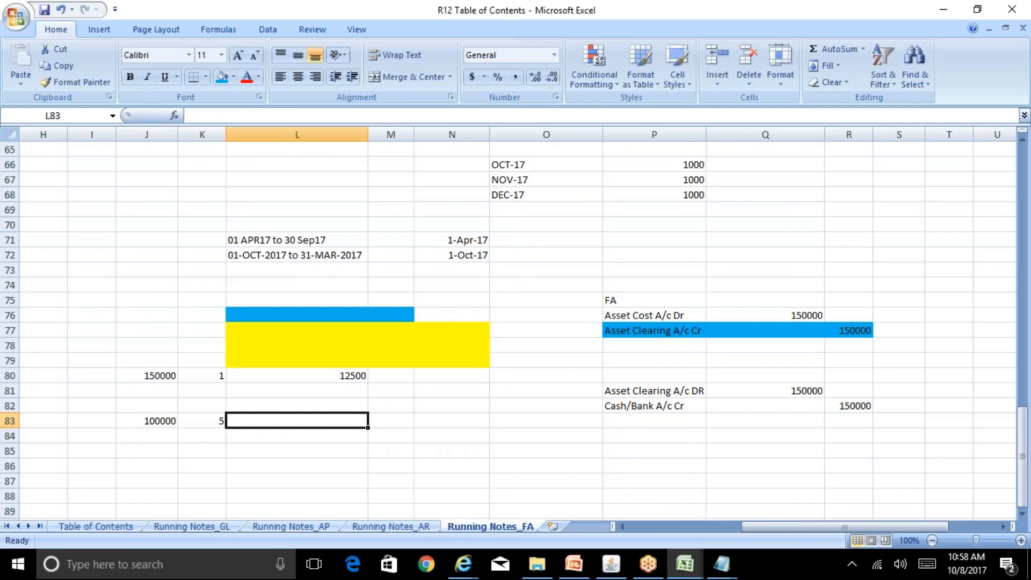
Calculate the monthly depreciation over five years in L83 with the formula =J83/60
type("=")
key("Left")
key("Left")
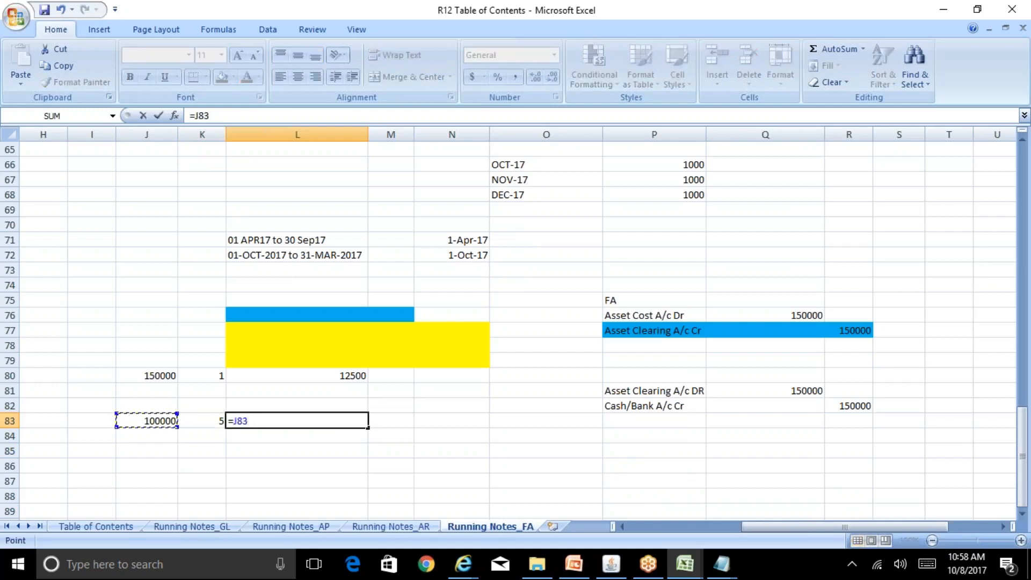
type("/60")
key("Return")
key("Up")
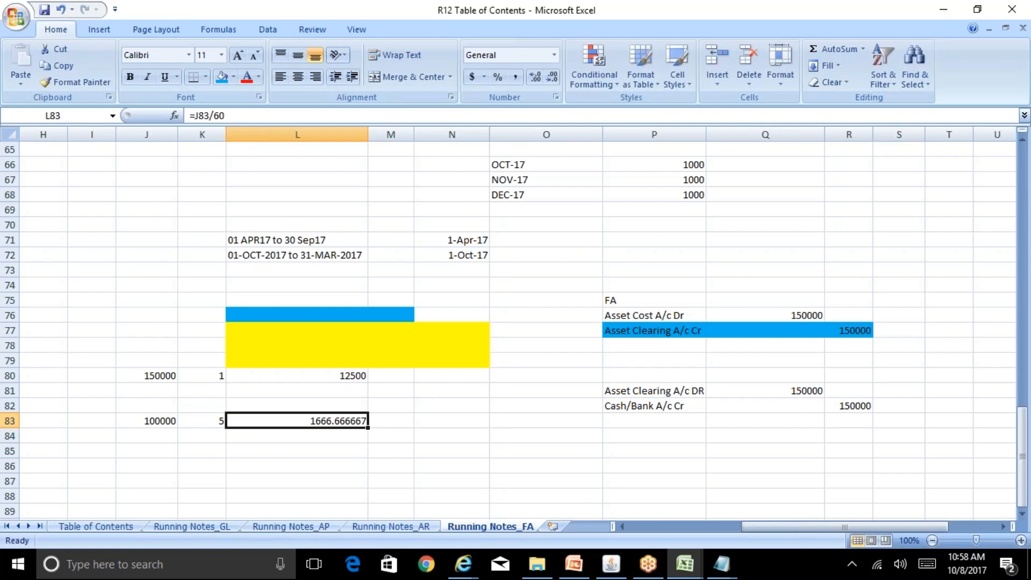
Enter the fiscal year range "Apr-17 to Mar-18" in N82
key("Right")
key("Right")
key("Up")
type("Apr-")
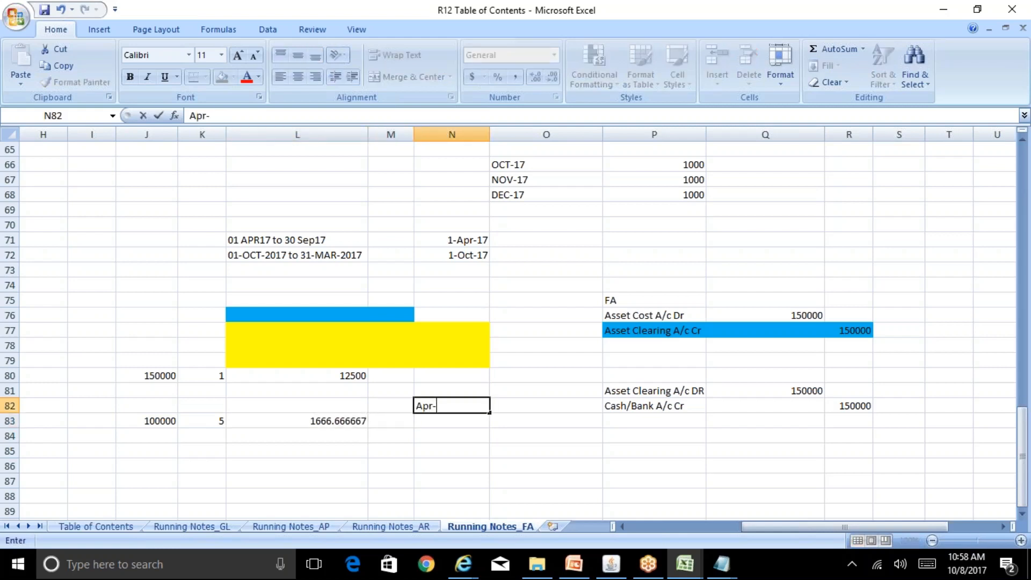
type("17 to Mar-18")
key("Return")
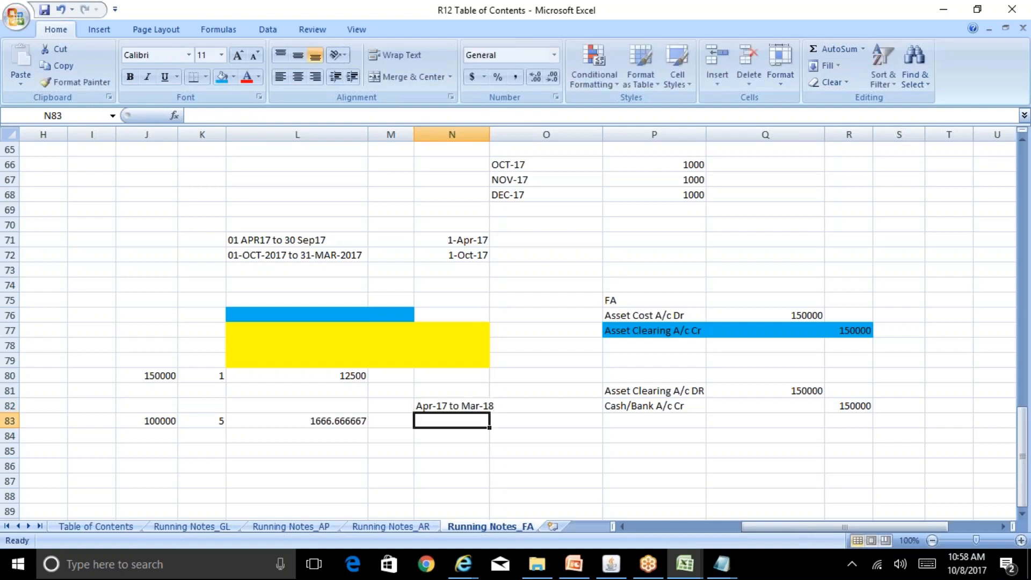
Enter the period labels Oct-17, Nov-17 and Dec-17 as text in M83 to M85
key("Left")
key("Left")
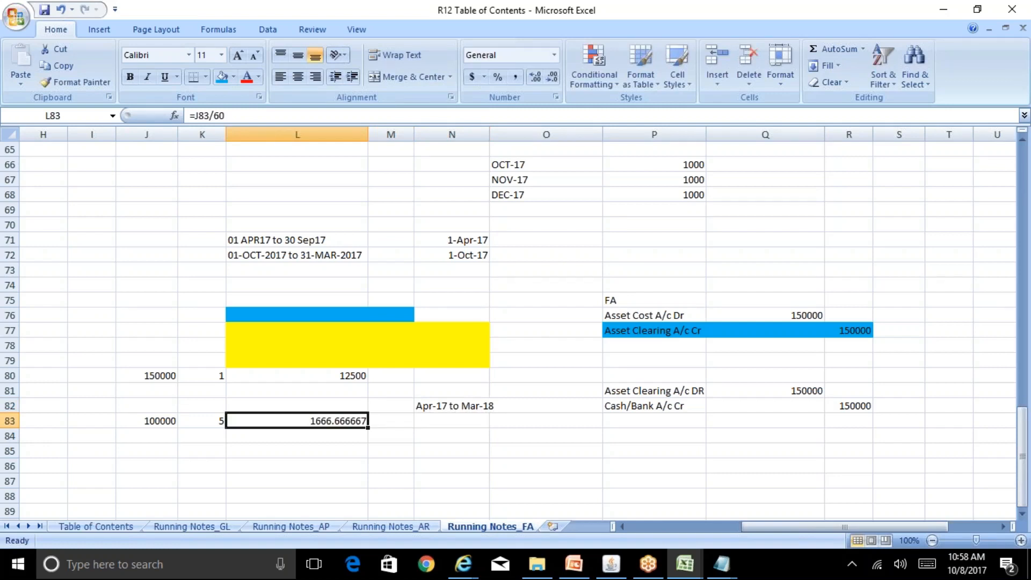
key("Down")
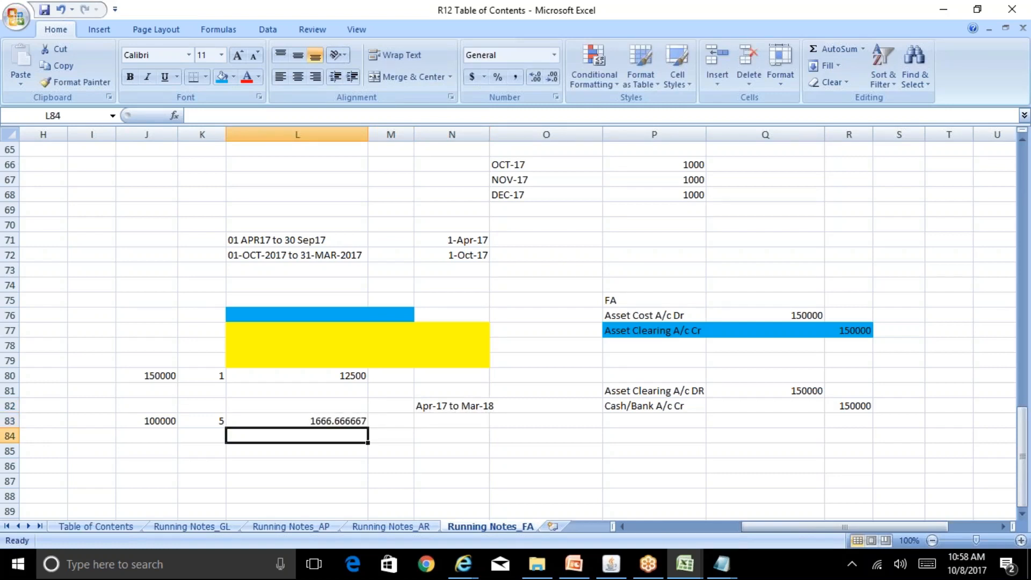
key("Up")
key("Right")
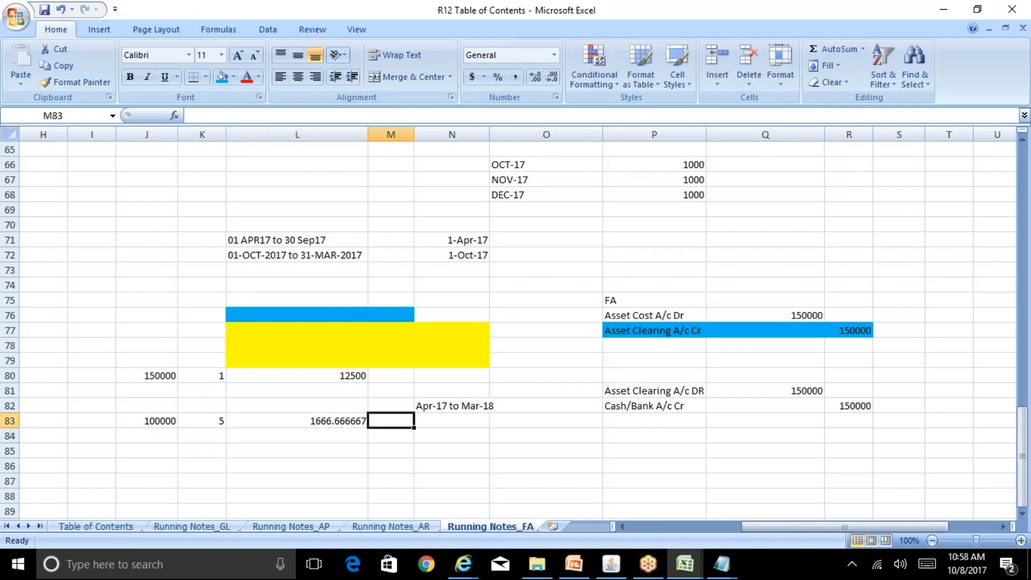
type("OCT-")
key("Escape")
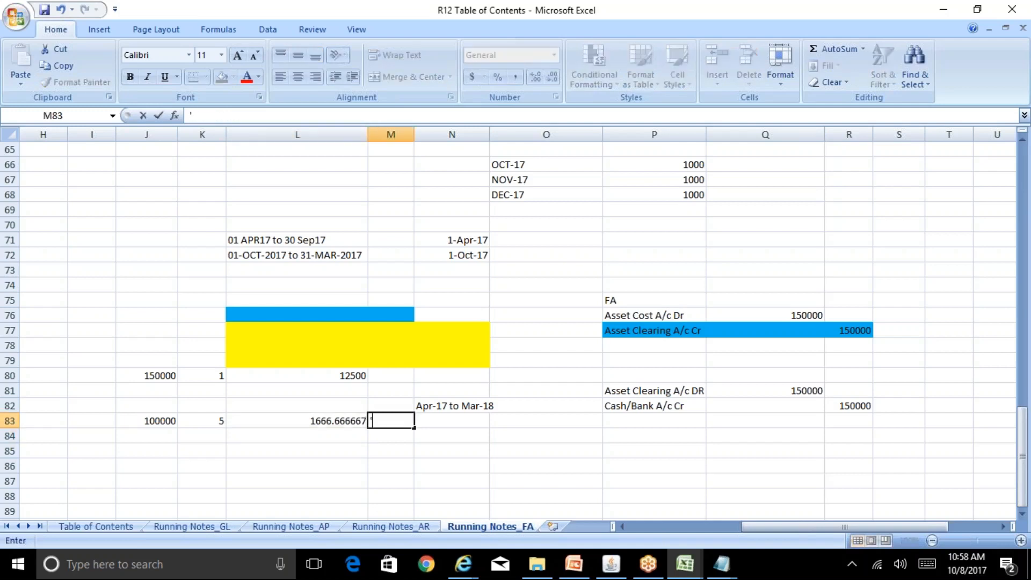
type("'Oct-17")
key("Return")
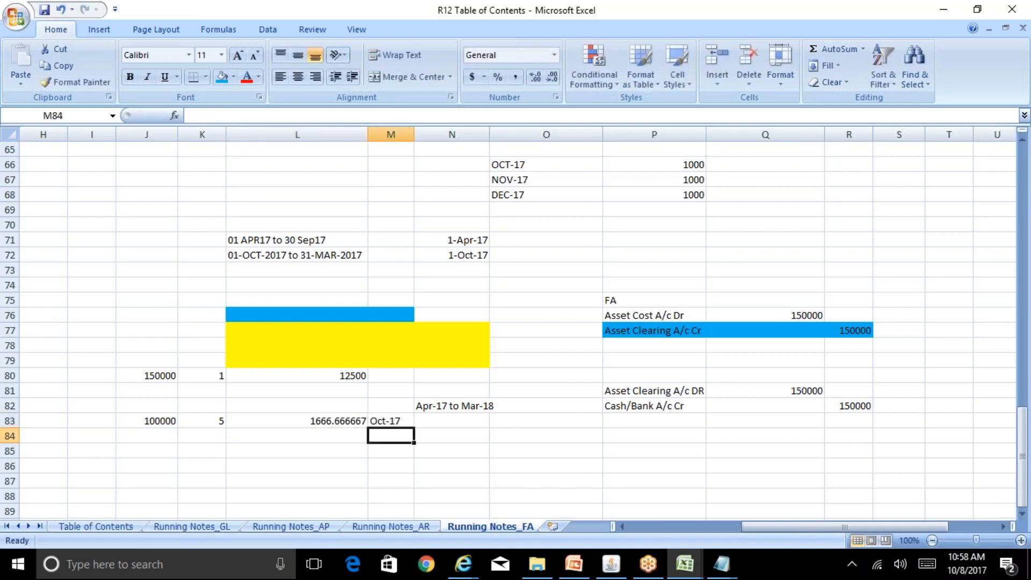
type("'Nov-17")
key("Return")
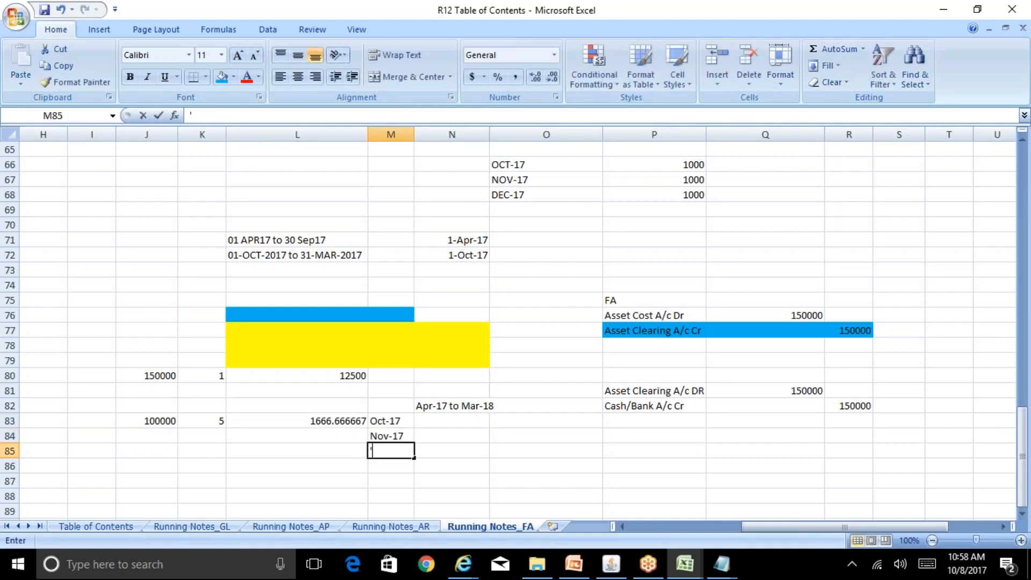
type("'Dec-17")
key("Return")
Continue the text period labels with Jan-18, Feb-18, Mar-18 and Apr-18 in M86 to M89
type(";Jan0")
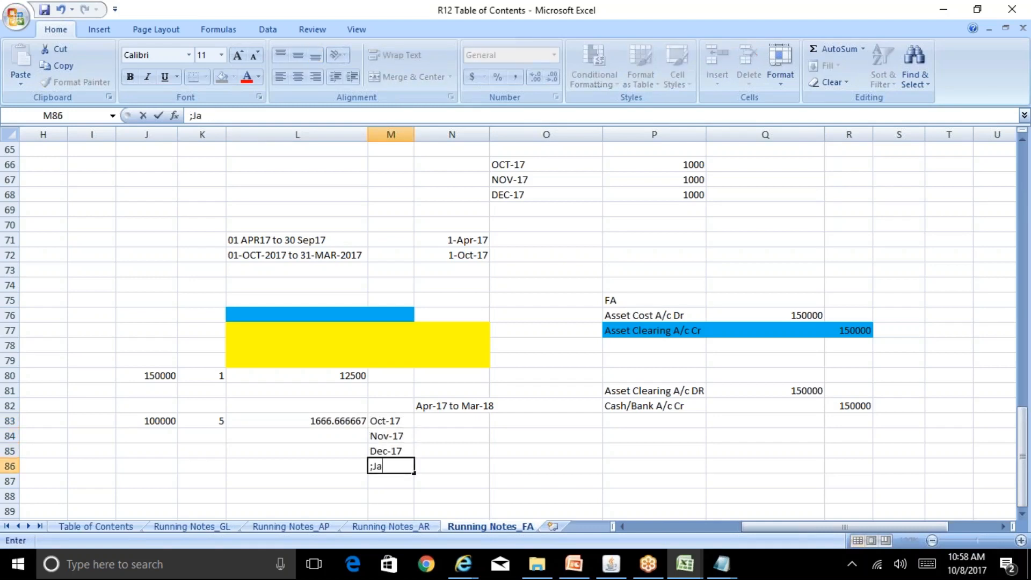
key("BackSpace")
key("BackSpace")
key("BackSpace")
key("BackSpace")
key("BackSpace")
type("'Jan-18")
key("Return")
type("'Feb-18")
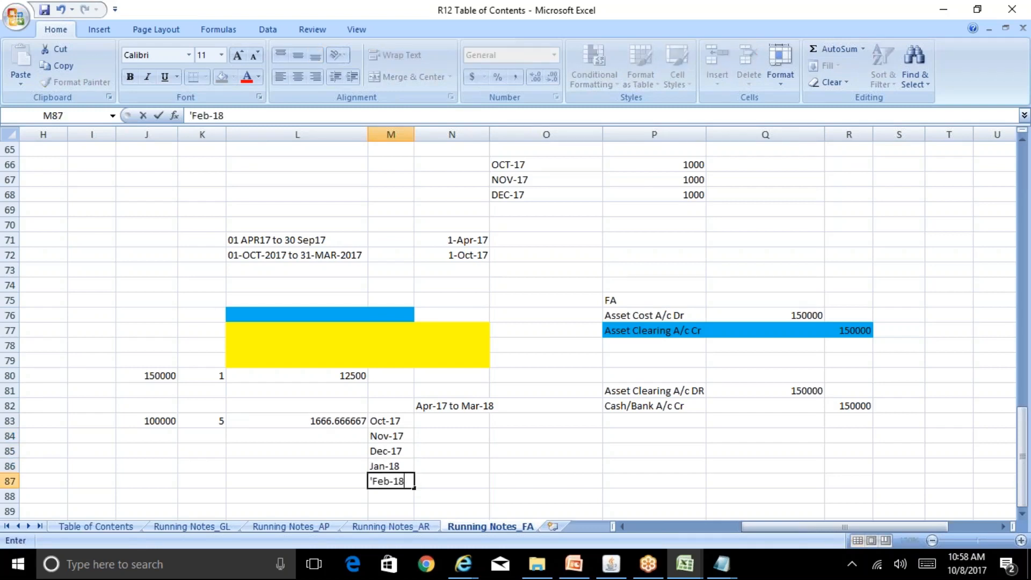
key("Return")
type("'Mar-18")
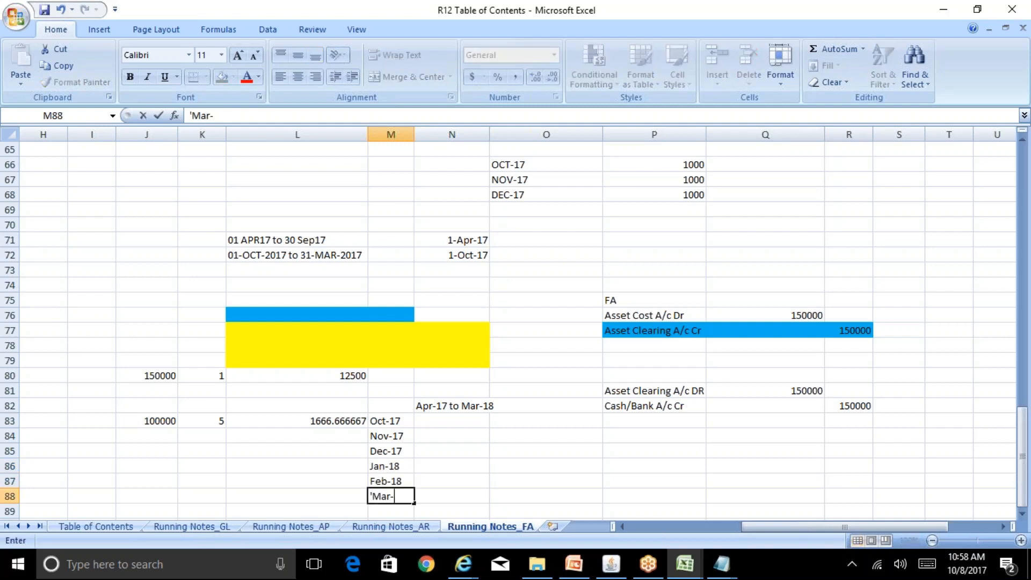
key("Return")
type("'Apr-18")
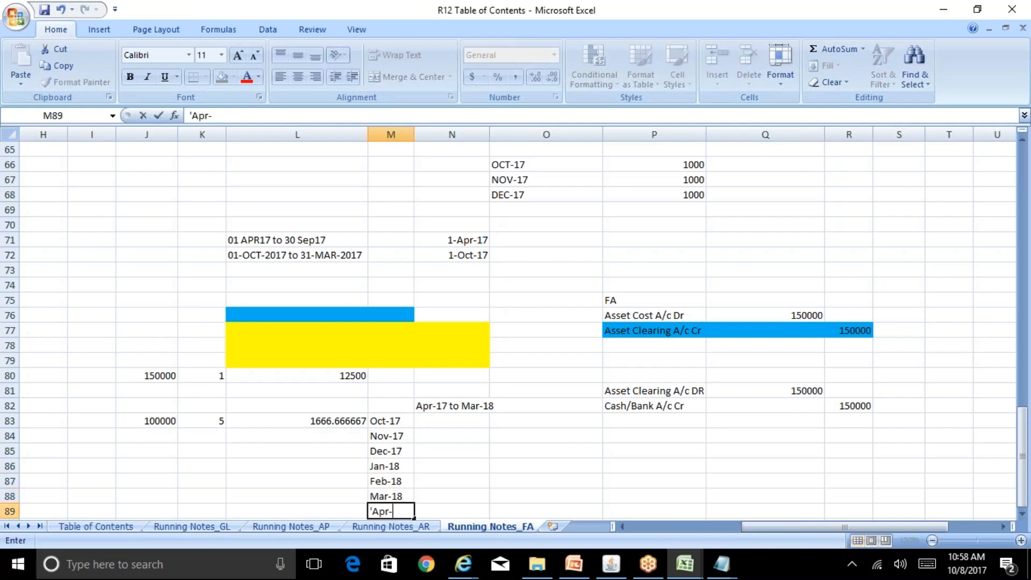
key("Return")
Try to copy the depreciation formula from L83 into L84 to L86
key("Up")
key("Up")
key("Up")
key("Up")
key("Up")
key("Up")
key("Up")
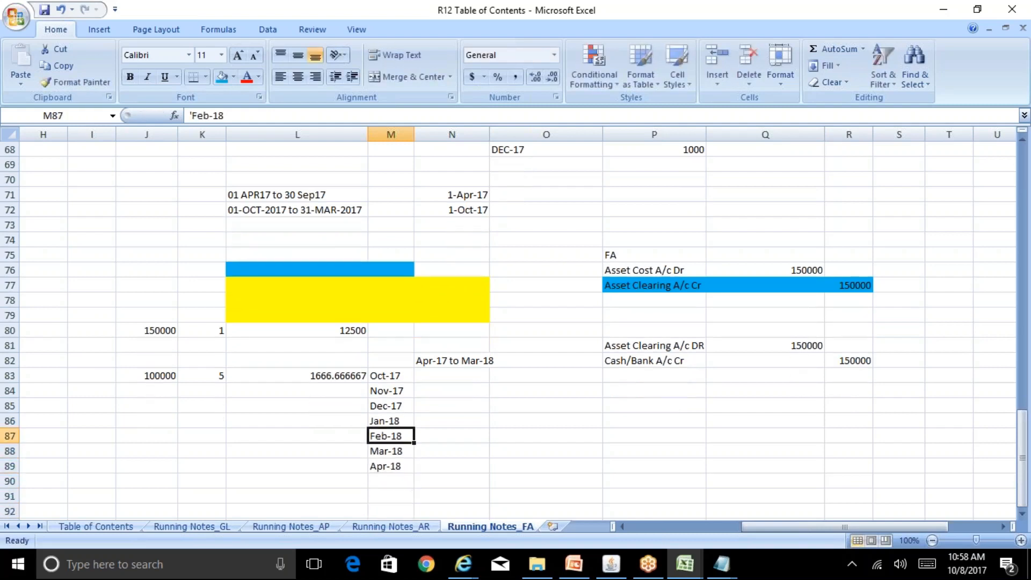
key("Left")
key("ctrl+c")
key("Down")
key("ctrl+v")
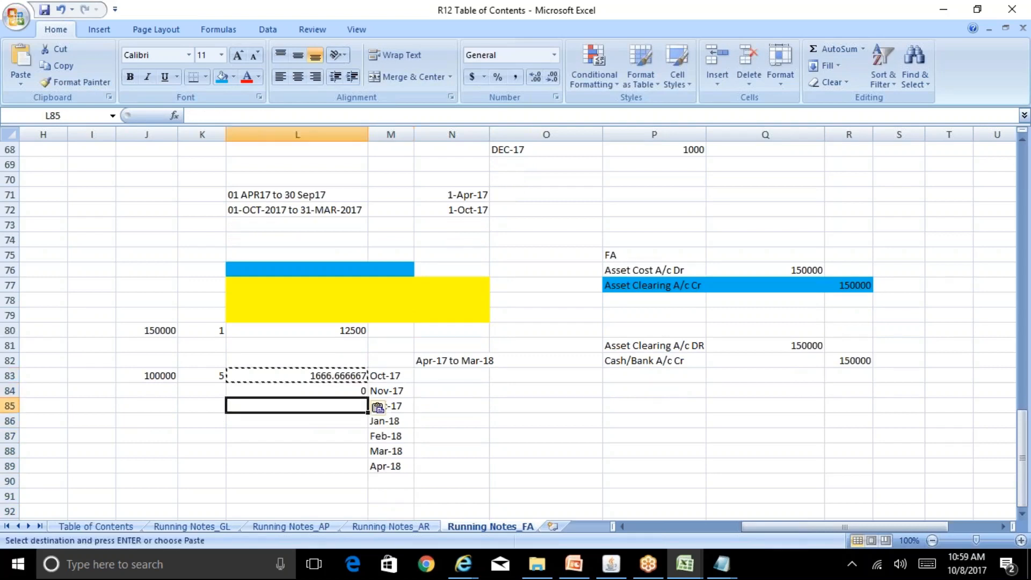
key("Down")
key("ctrl+v")
key("Down")
key("ctrl+v")
key("Up")
key("Up")
key("Up")
key("Escape")
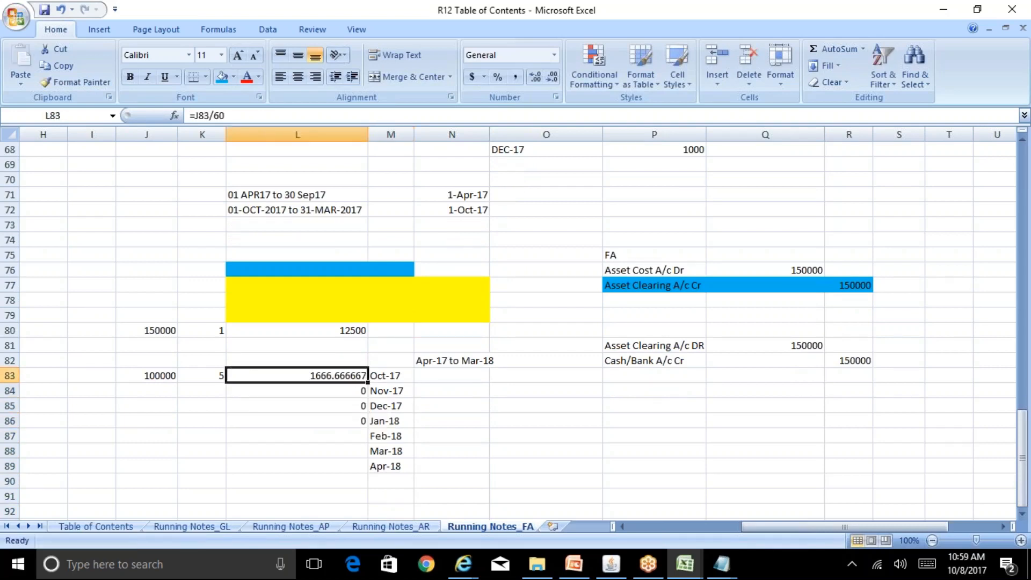
Replace the content of L84 with the fixed Nov-17 depreciation amount 1666.67
key("Down")
type("1666.")
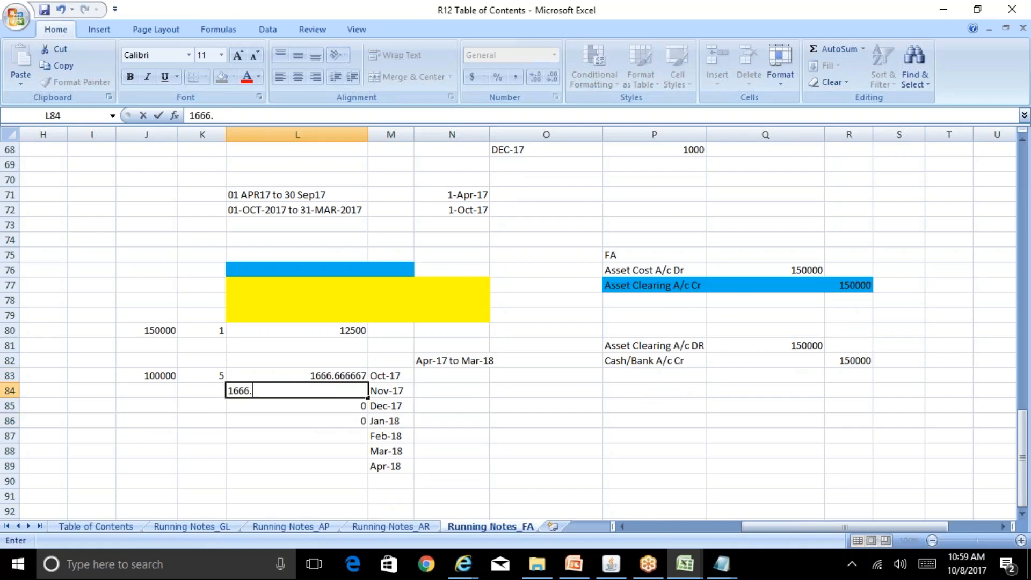
type("67")
key("Return")
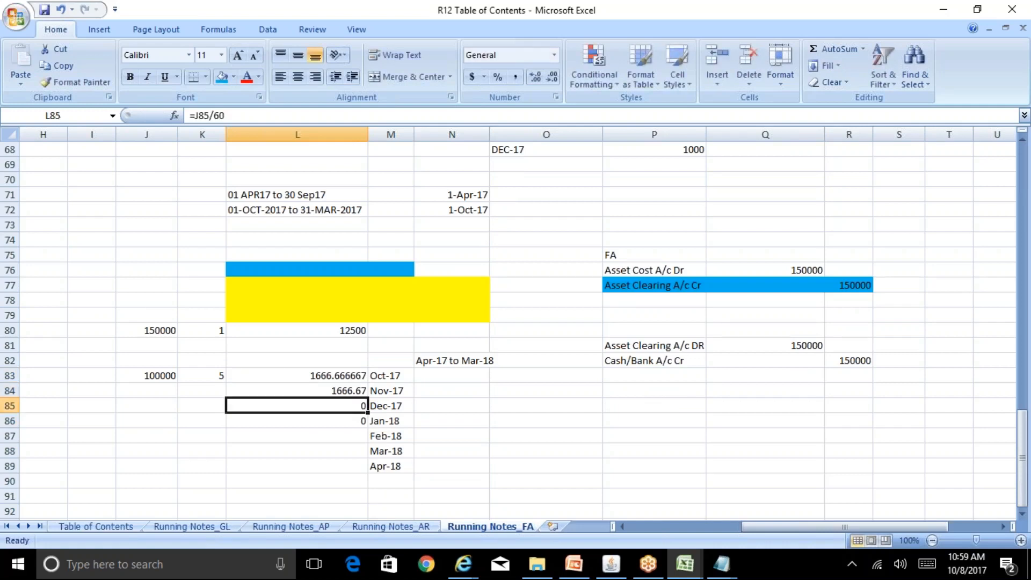
Copy the 1666.67 amount from L84 into L85 to L89 for Dec-17 through Apr-18, and go to the Oct-17 label
key("Up")
key("ctrl+c")
key("Down")
key("ctrl+v")
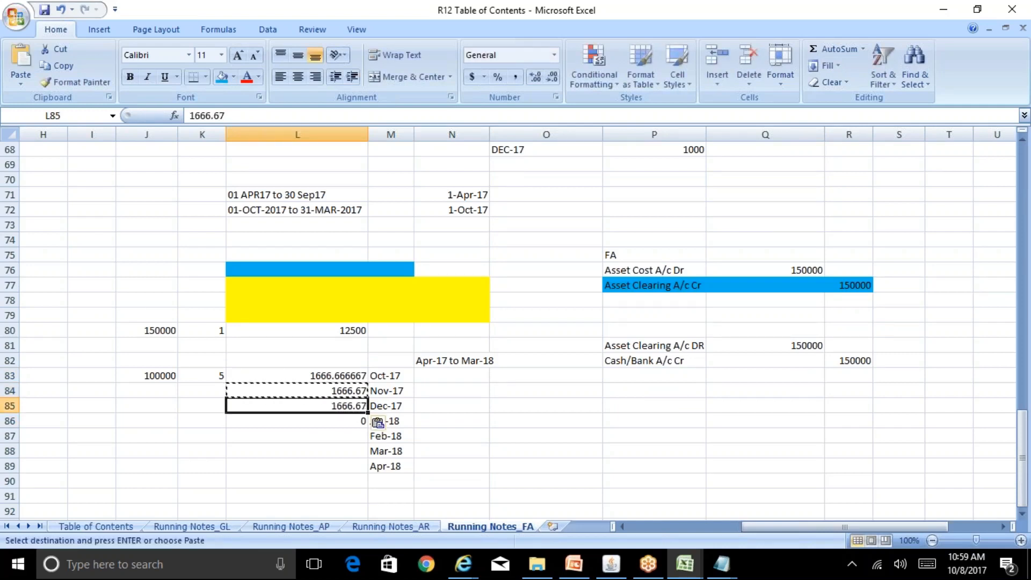
key("Down")
key("ctrl+v")
key("Down")
key("ctrl+v")
key("Down")
key("ctrl+v")
key("Down")
key("ctrl+v")
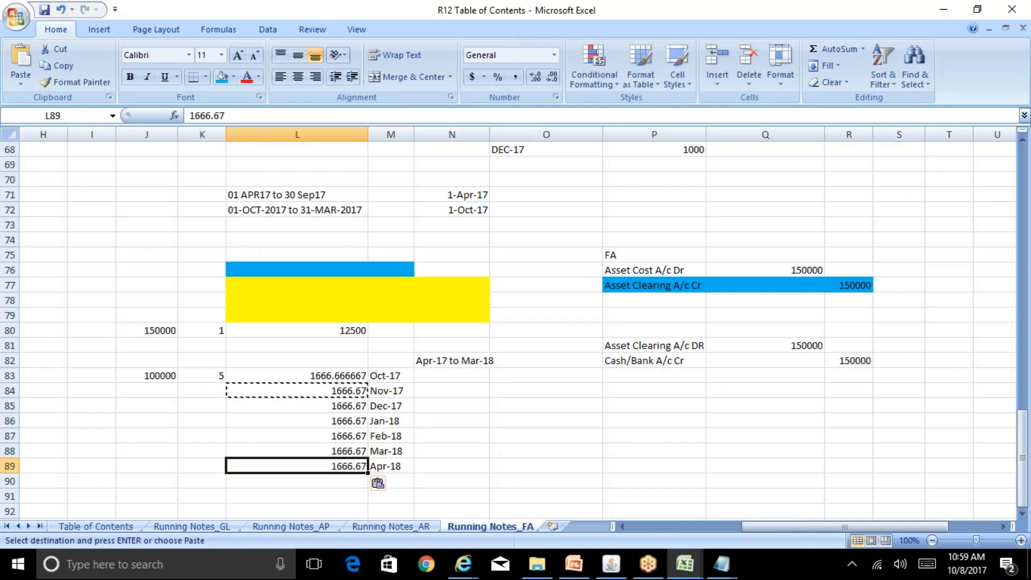
key("Escape")
key("Right")
key("Up")
key("Up")
key("Up")
key("Up")
key("Up")
key("Up")
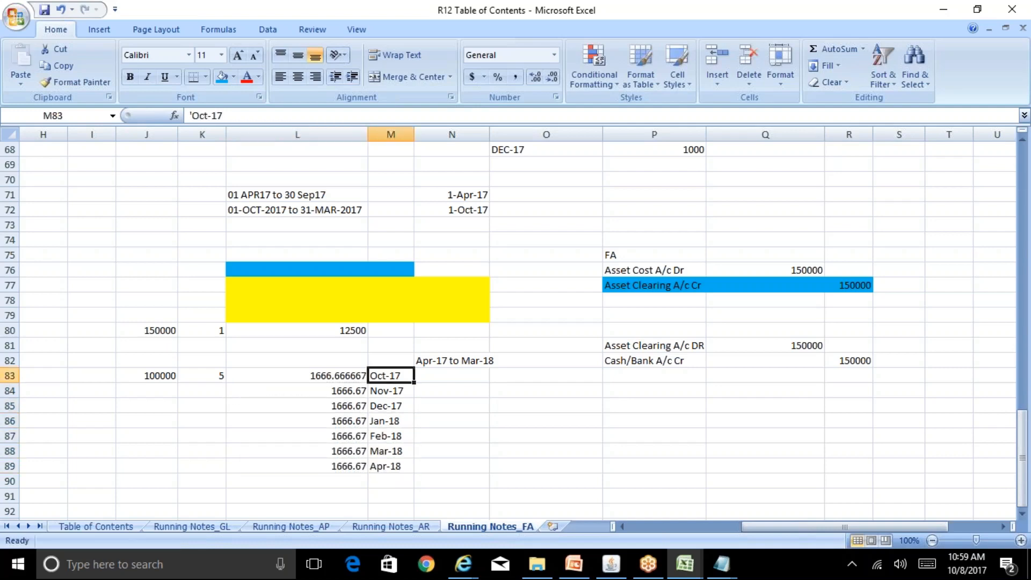
Examine the cumulative depreciation in column L by selecting growing ranges from Oct-17 up to Jan-18
key("Left")
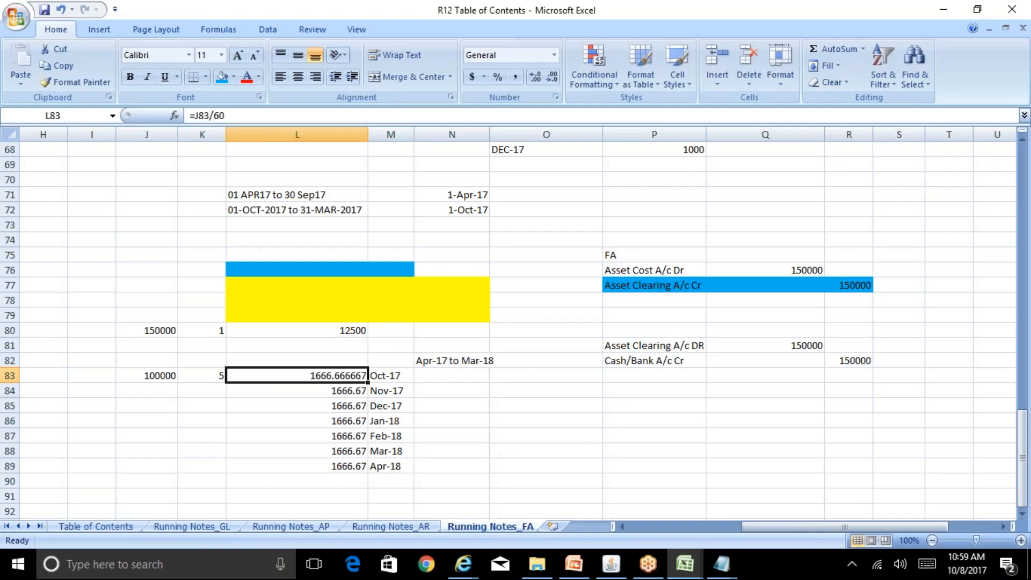
key("Down")
key("Right")
key("Left")
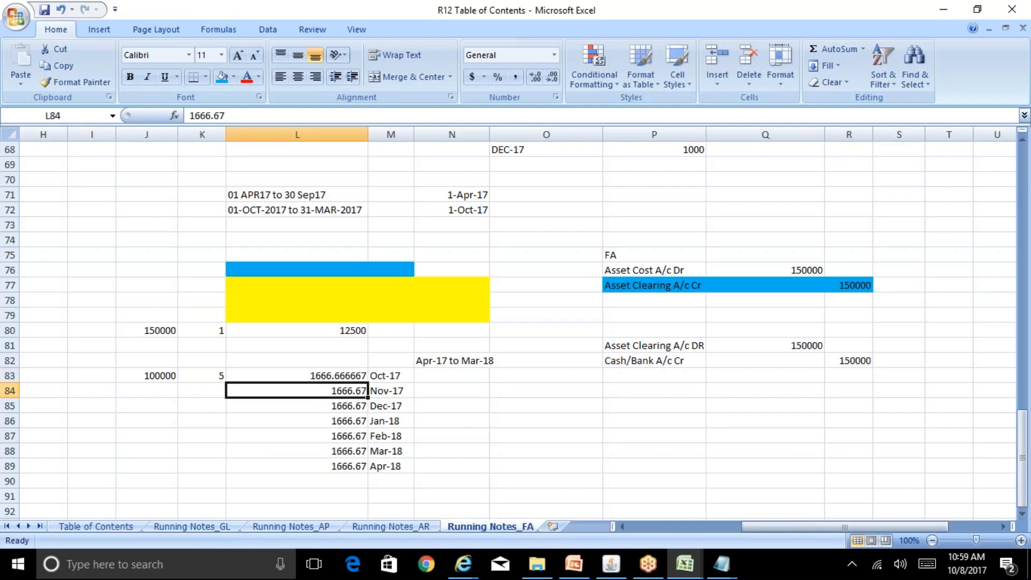
key("Up")
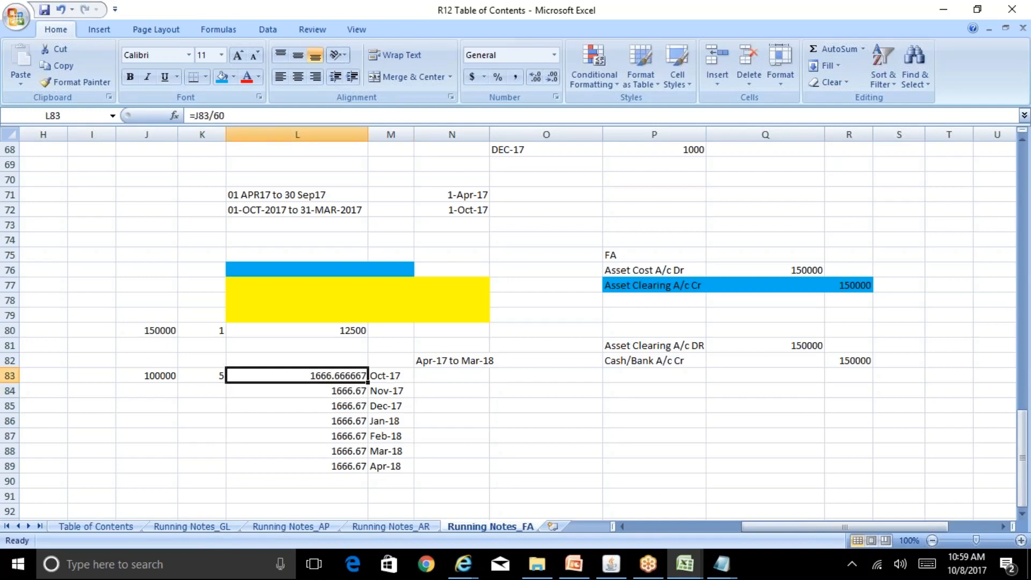
key("shift+Down")
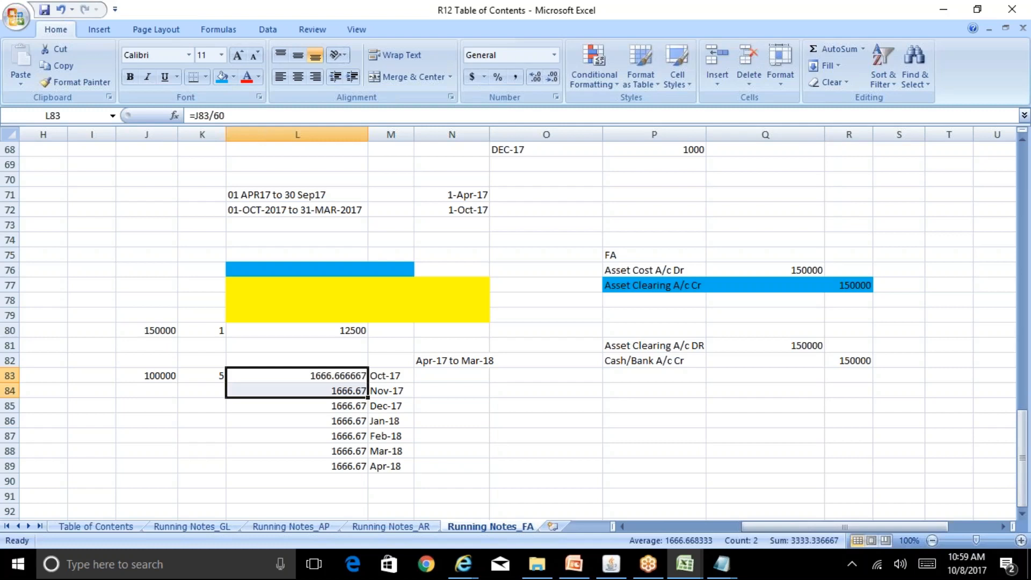
key("Down")
key("Down")
key("shift+Up")
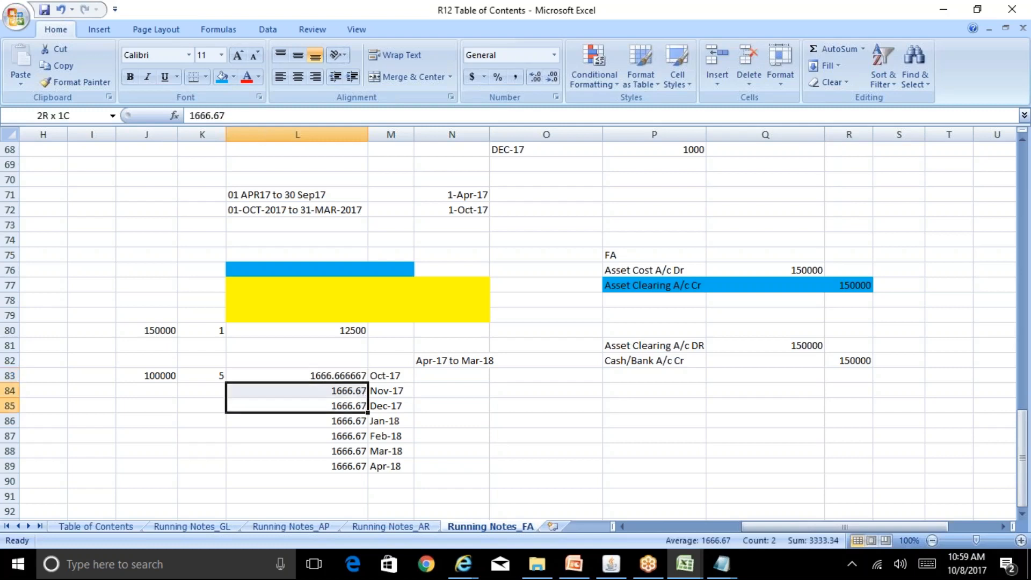
key("shift+Up")
key("Down")
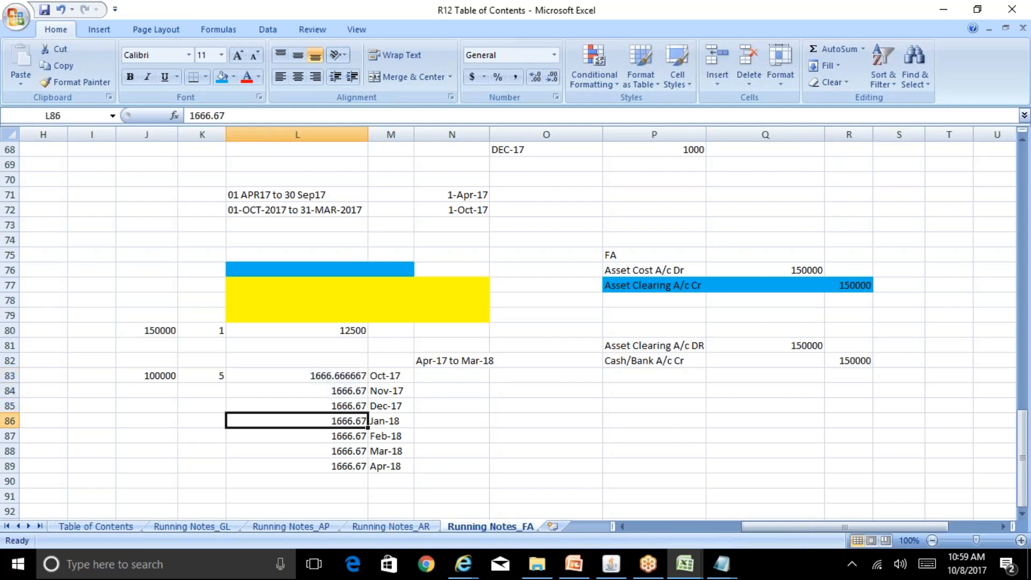
key("shift+Up")
key("shift+Up")
key("shift+Up")
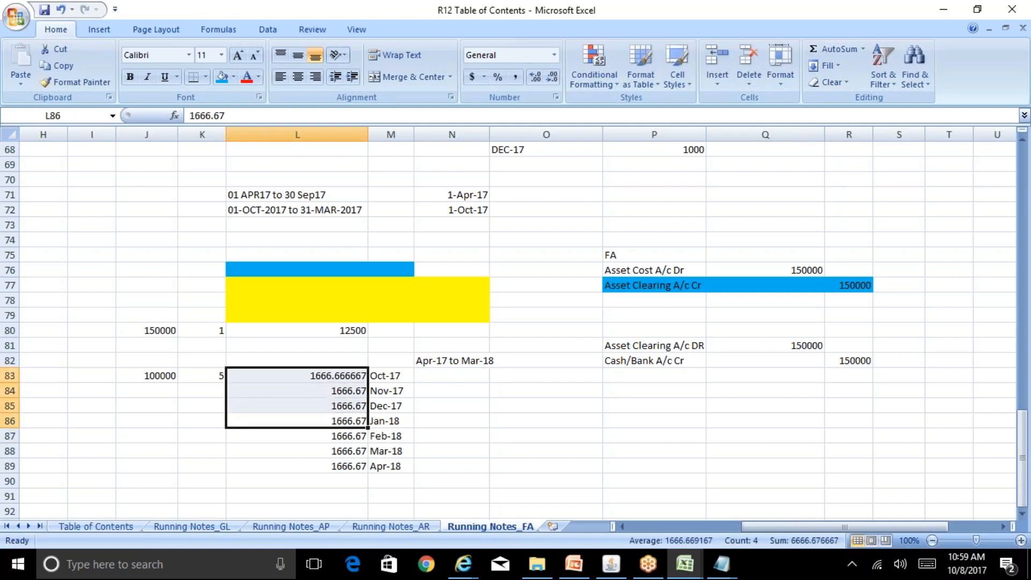
Check the combined depreciation for Oct-17 through Mar-18 in L83:L88
key("Down")
key("Down")
key("shift+Up")
key("shift+Up")
key("shift+Up")
key("shift+Up")
key("shift+Up")
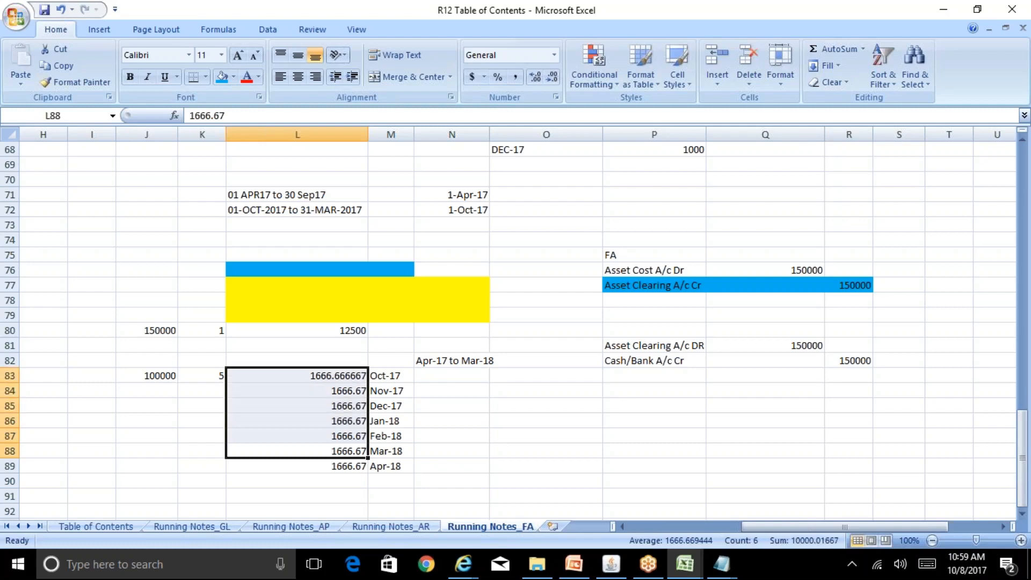
key("Down")
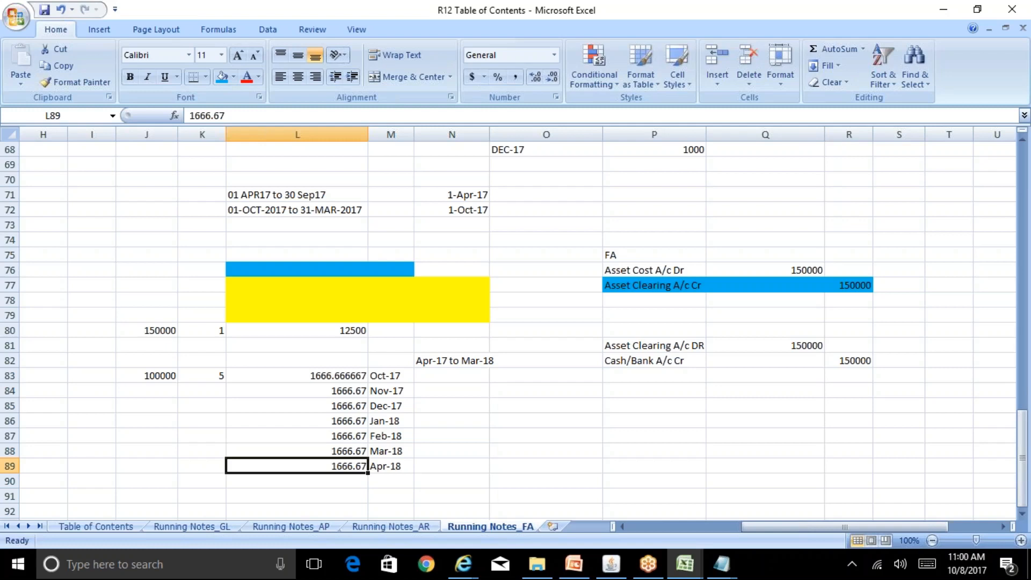
Review the combined depreciation for Oct-17 through Feb-18 in L83:L87
key("Up")
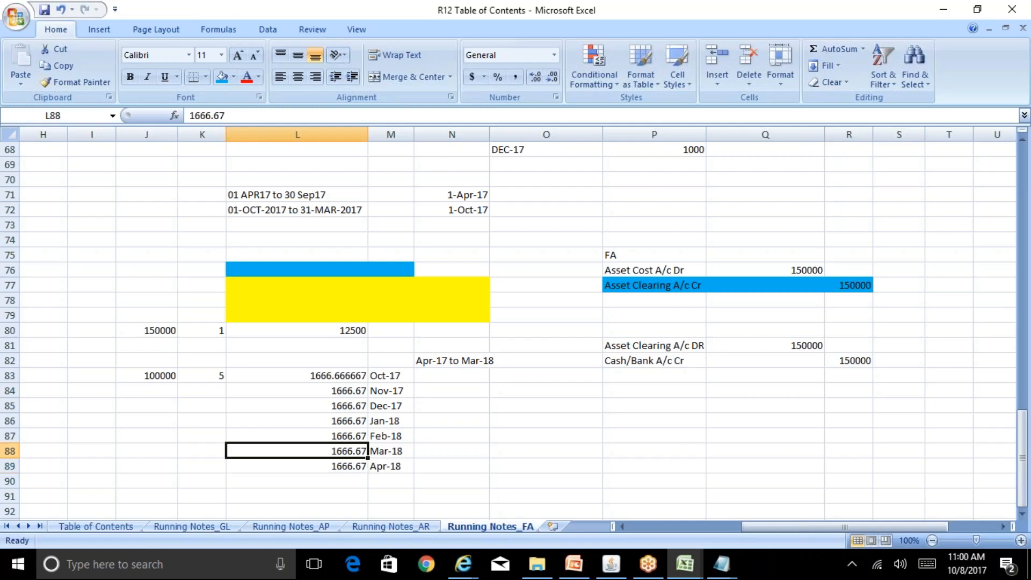
key("Up")
key("Up")
key("Up")
key("Up")
key("Up")
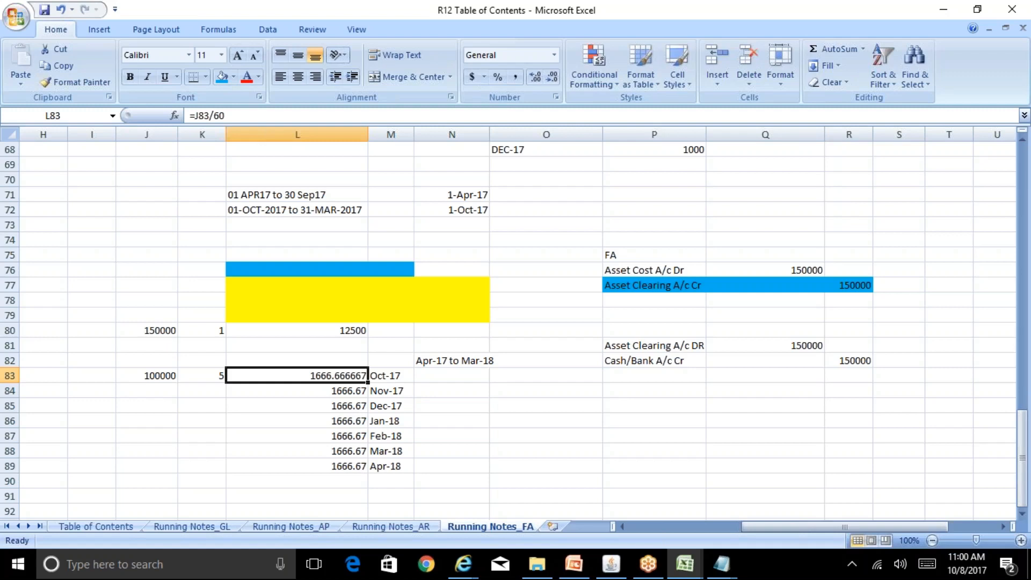
key("shift+Down")
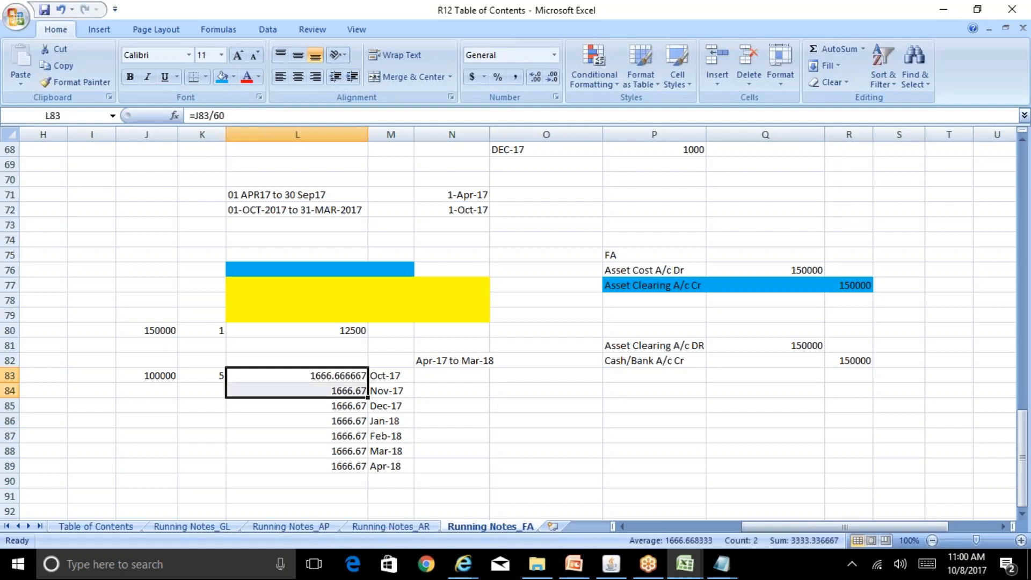
key("shift+Down")
key("shift+Down")
key("shift+Down")
key("shift+Down")
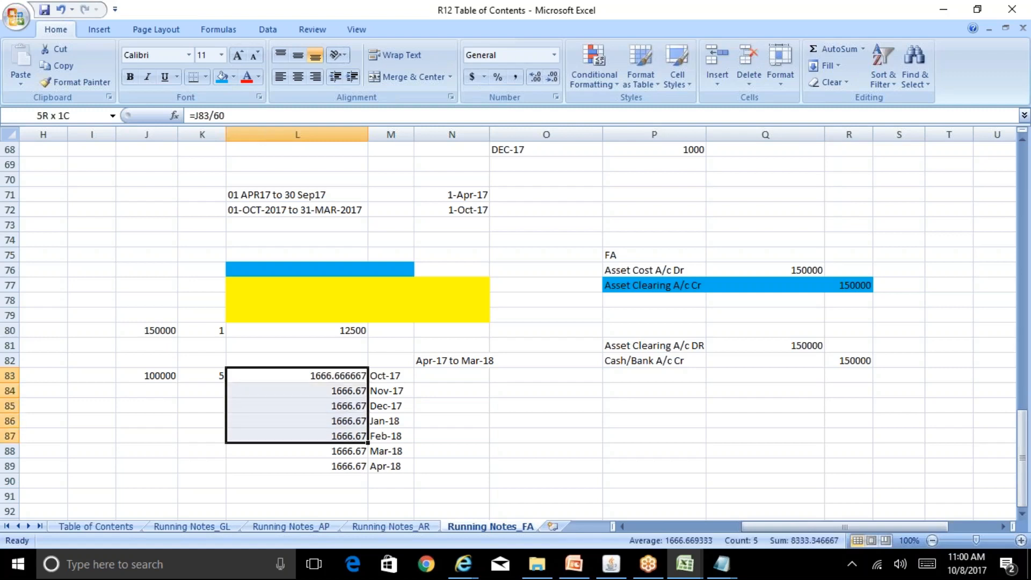
Check the combined depreciation including Apr-18 across L83:L89
key("Down")
key("Down")
key("Down")
key("Down")
key("Down")
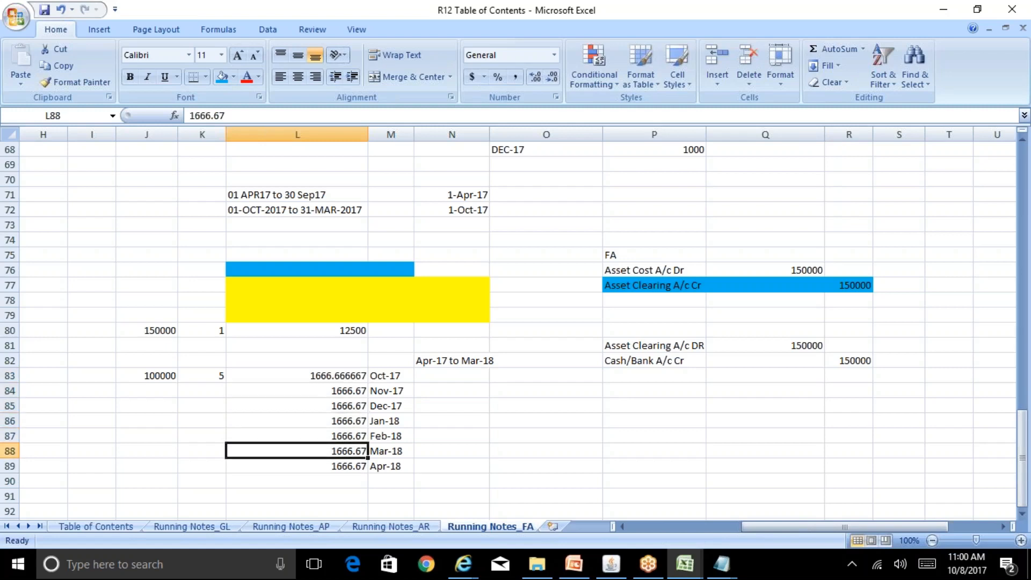
key("Down")
key("Down")
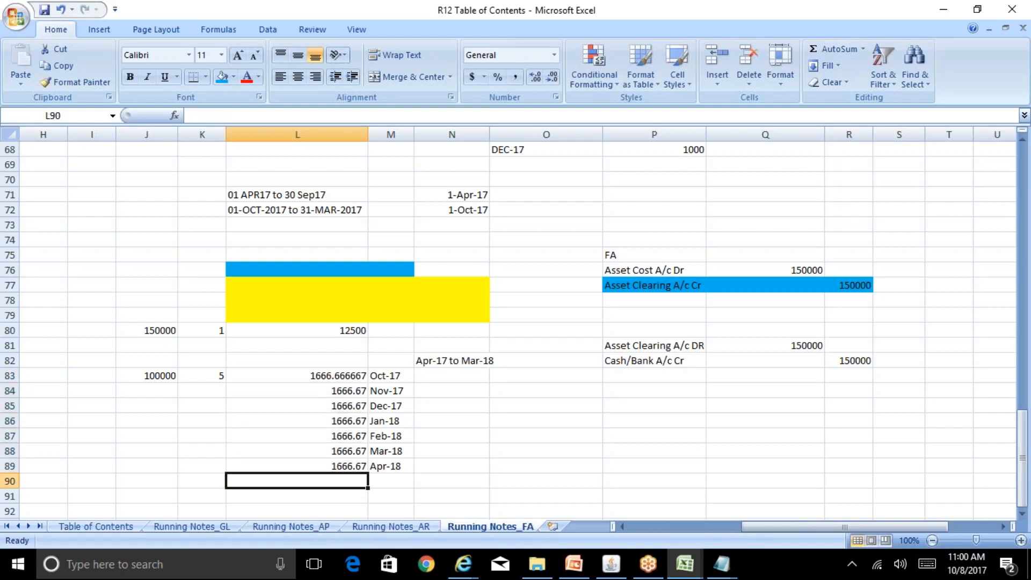
key("Down")
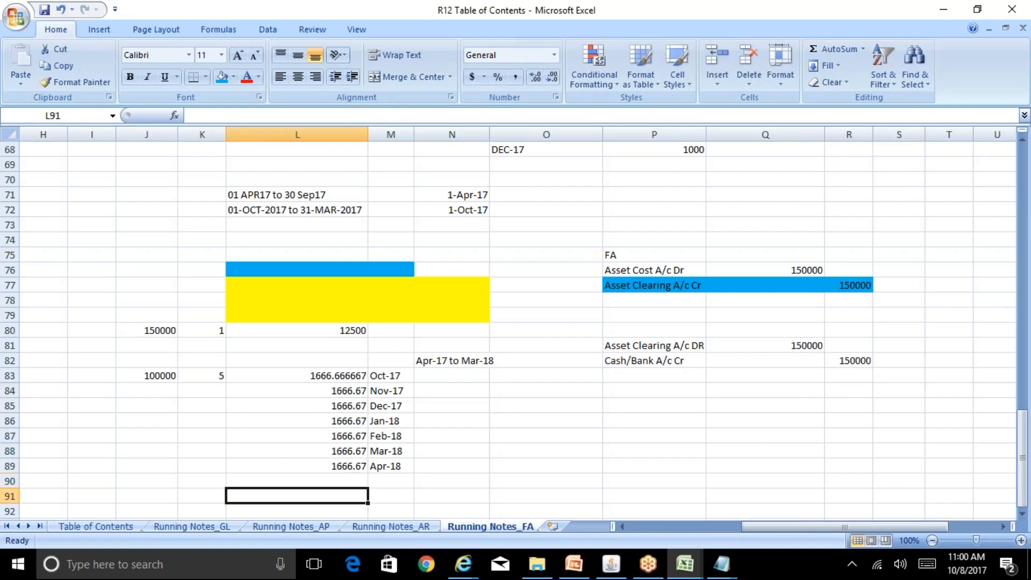
key("Up")
key("Up")
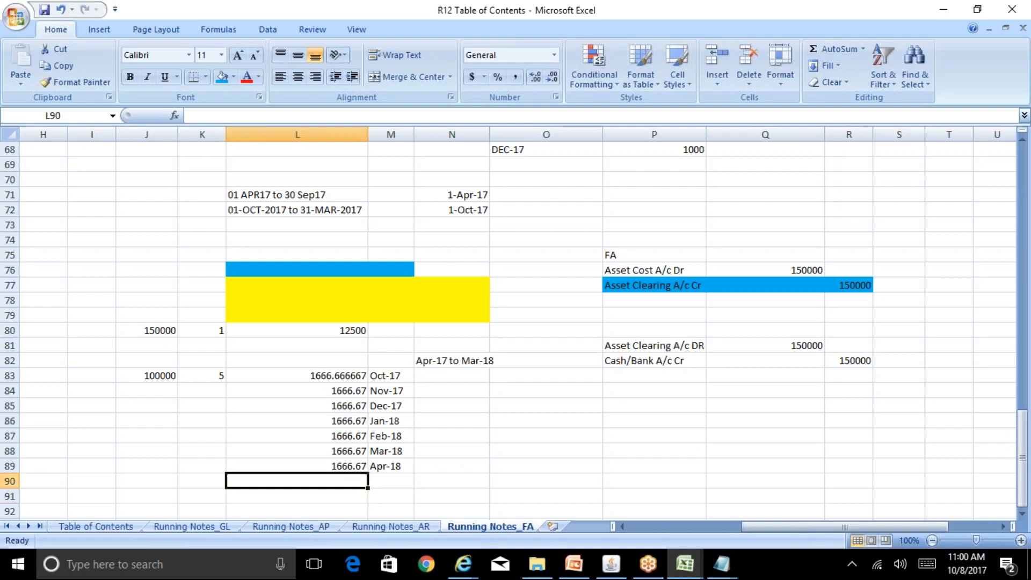
key("Right")
key("Right")
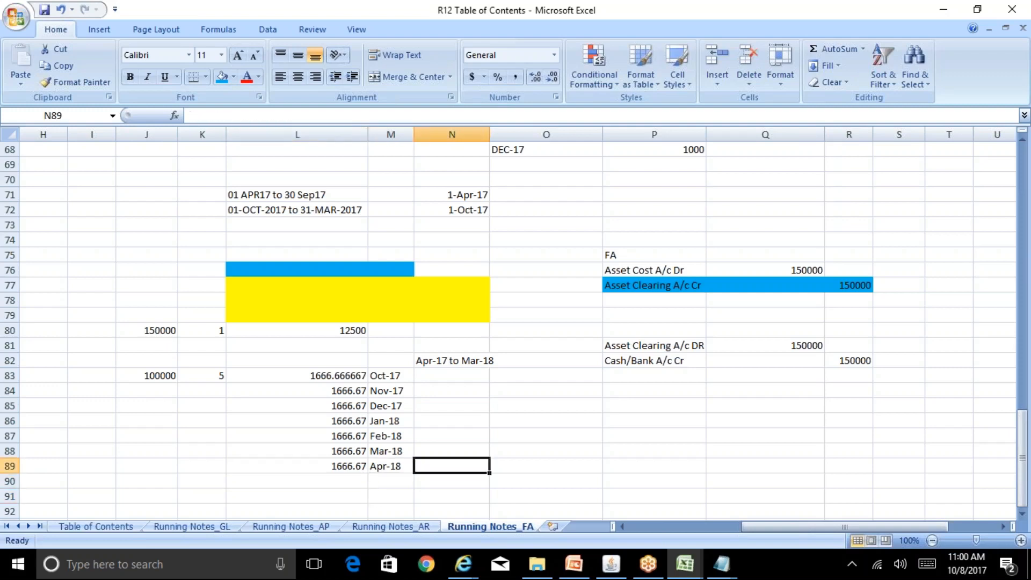
key("Left")
key("Left")
key("shift+Up")
key("shift+Up")
key("shift+Up")
key("shift+Up")
key("shift+Up")
key("shift+Up")
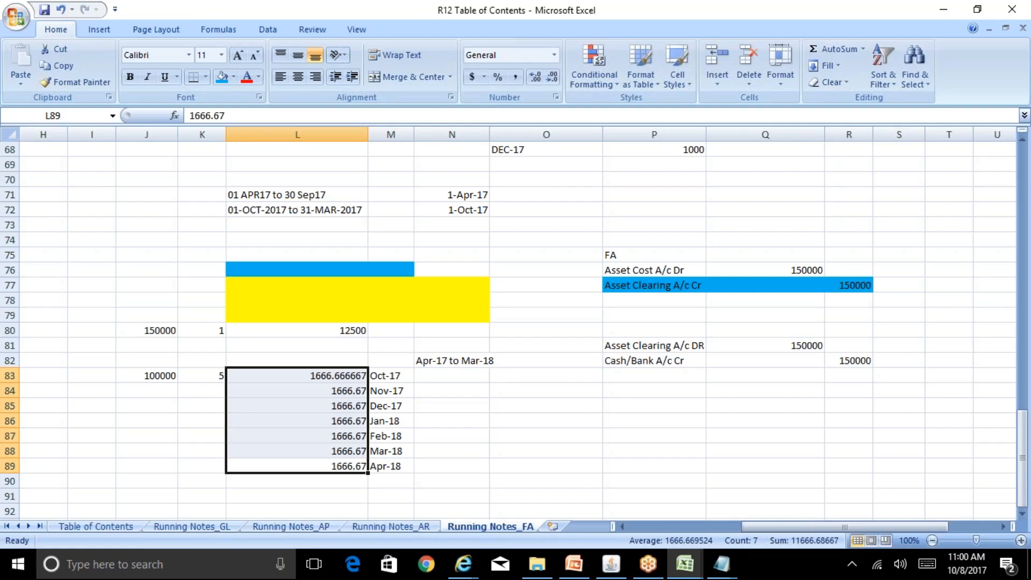
Replace the text in N82 with the heading YTD Dep and add the heading Acc Dep in O82
key("Right")
key("Right")
key("Up")
key("Up")
key("Up")
key("Up")
key("Up")
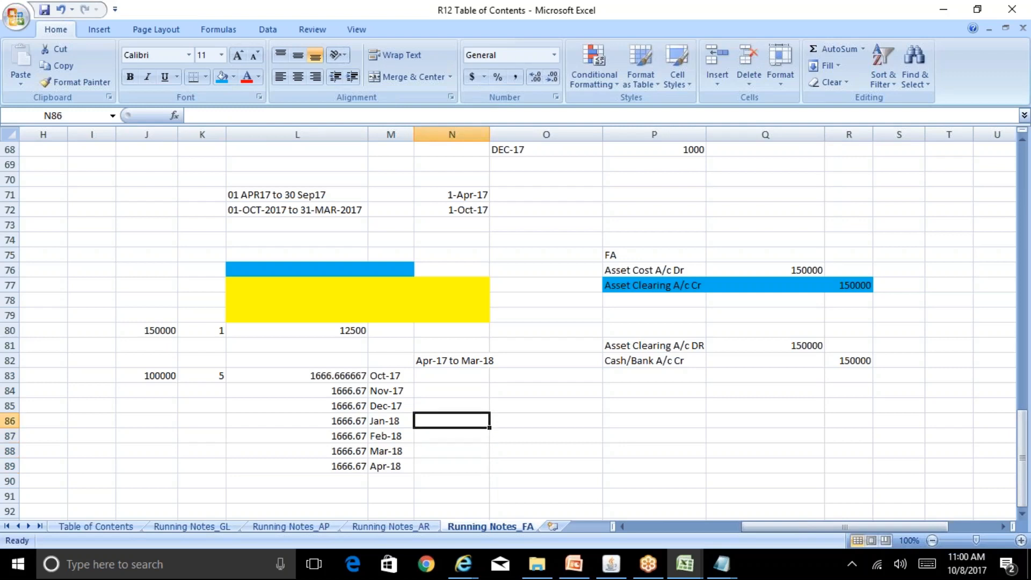
key("Up")
key("Up")
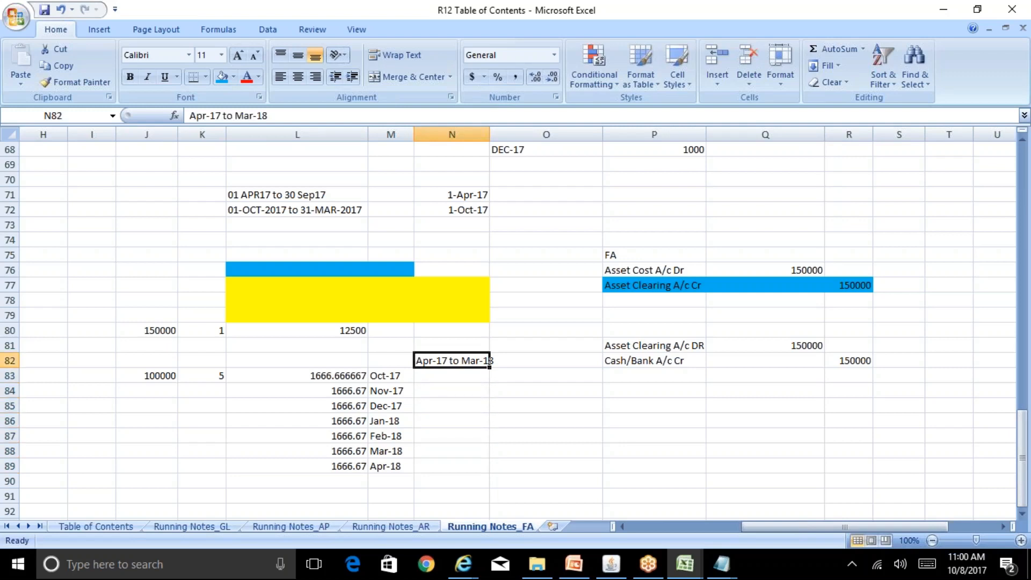
key("Delete")
type("YTD Dep")
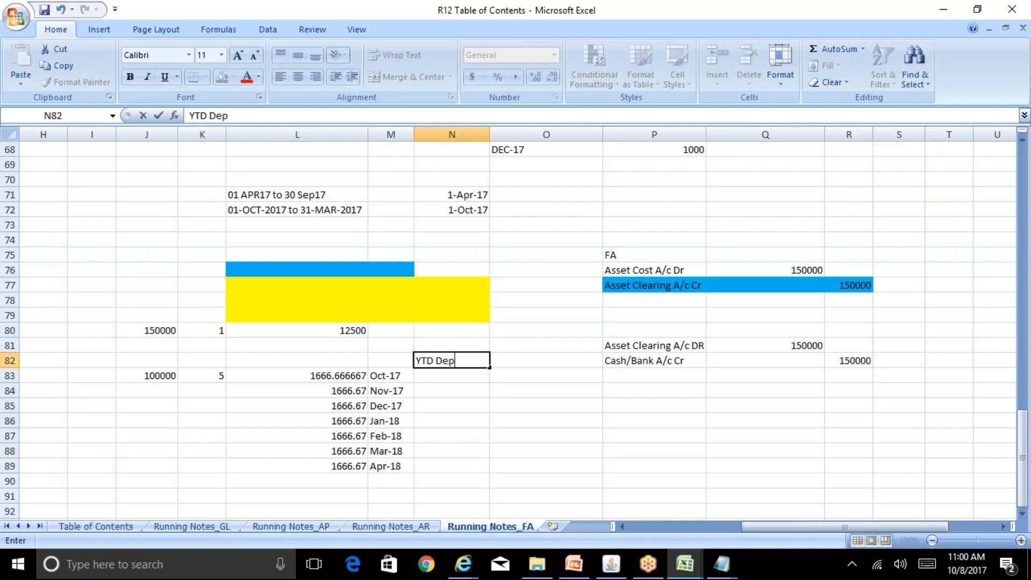
key("Tab")
type("Acc Dep")
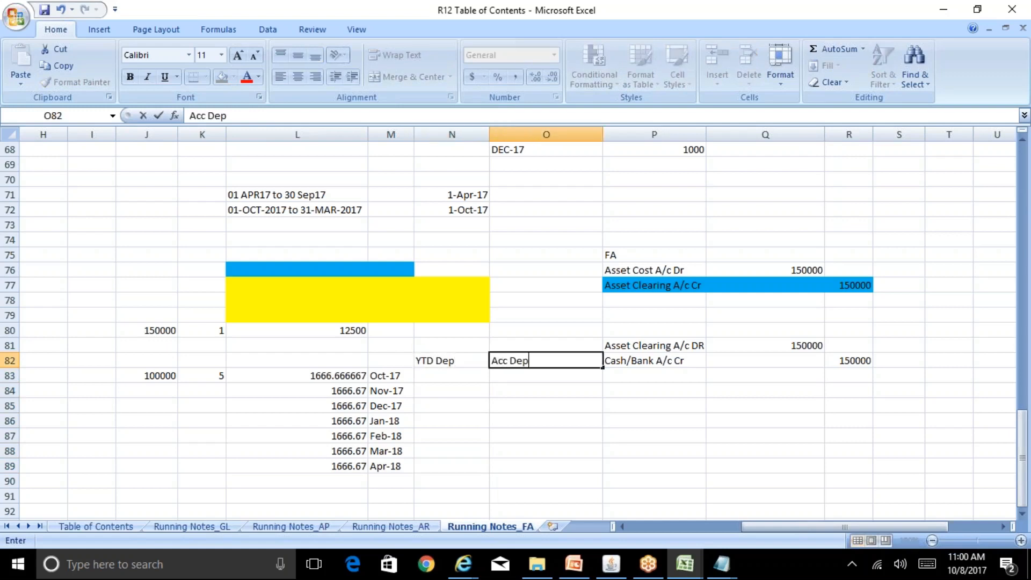
Set the Oct-17 YTD Dep in N83 with a formula referring to the monthly depreciation in L83
key("Return")
type("=")
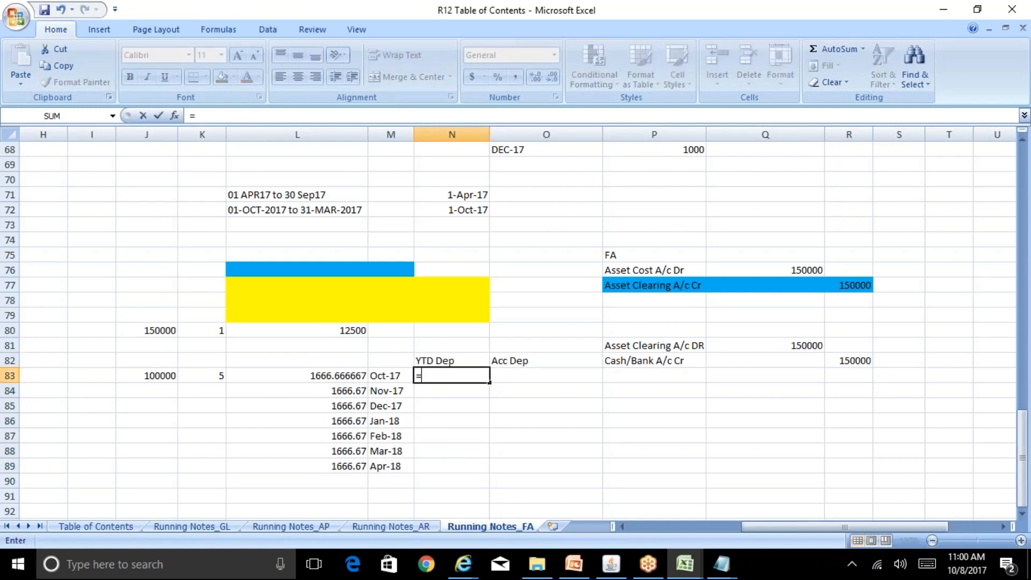
key("Left")
key("Left")
key("ctrl+Return")
Enter a formula in O83 that takes over the Oct-17 depreciation amount as Acc Dep
key("Right")
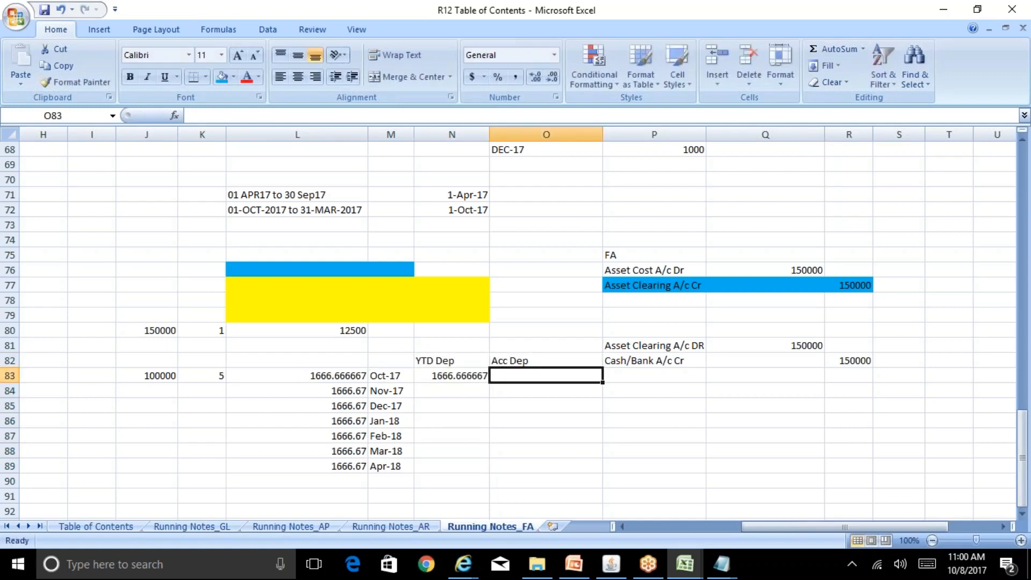
type("=")
key("Left")
key("Left")
key("Left")
key("Return")
key("Up")
type("=")
key("Left")
key("Return")
Enter the formula =N83+L84 in N84 for the Nov-17 YTD depreciation
key("Left")
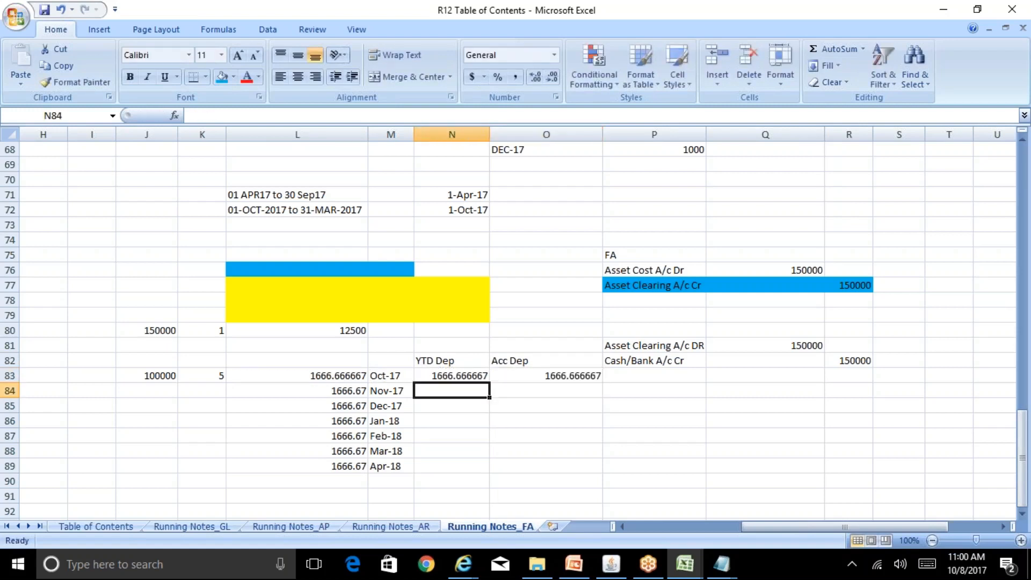
type("=")
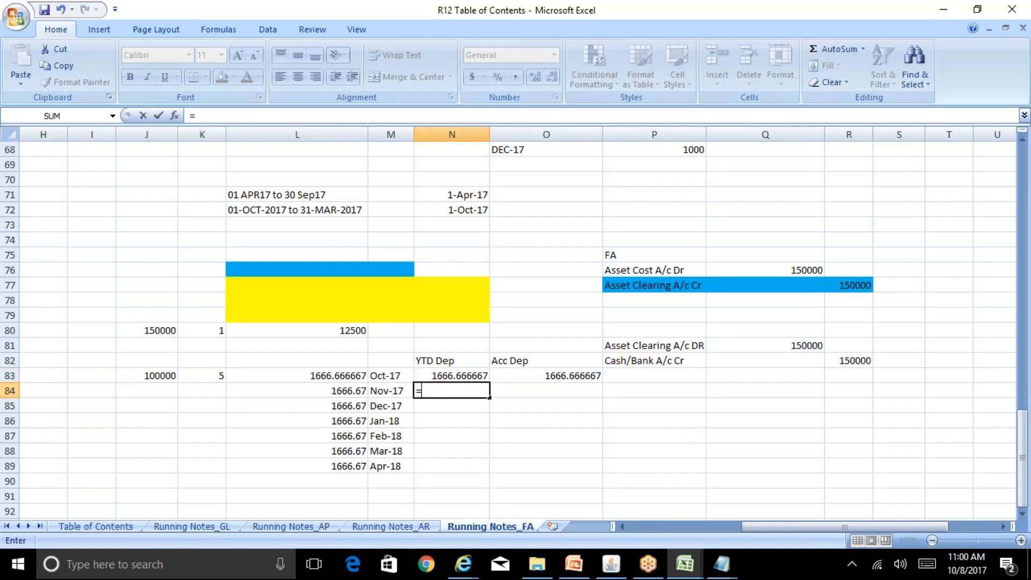
key("Up")
type("+")
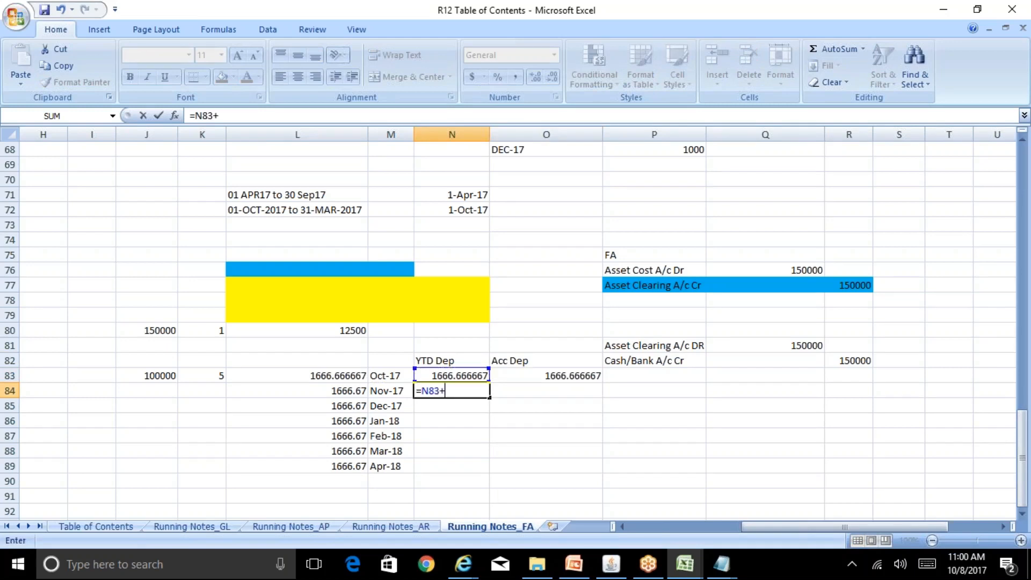
left_click(351, 391)
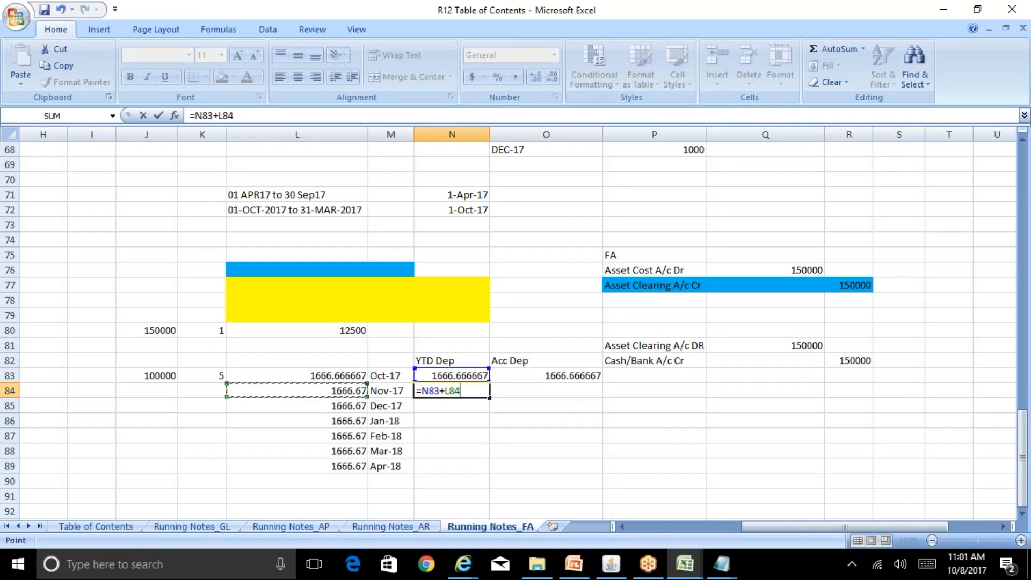
key("Return")
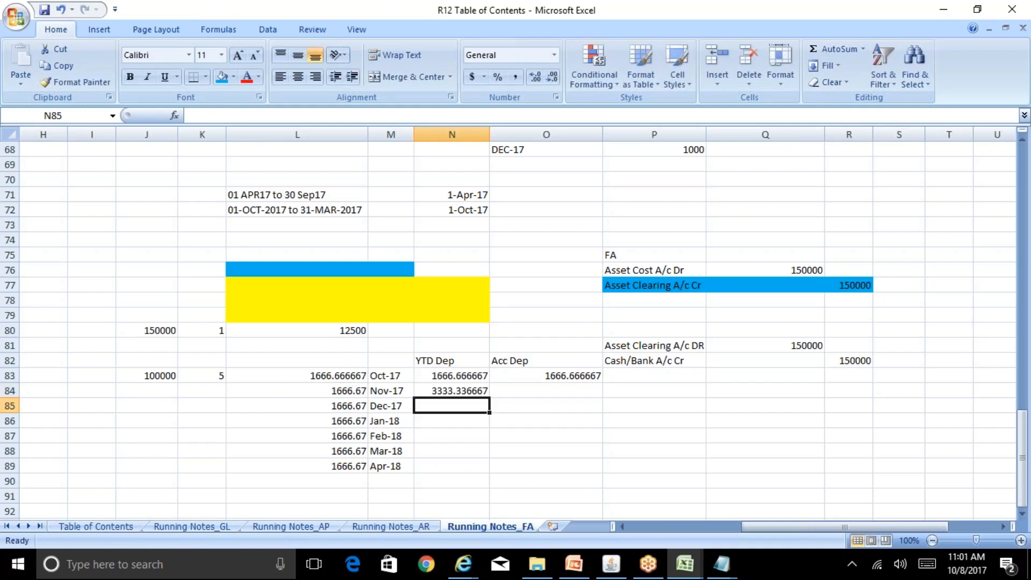
Enter the formula =N84+L85 in N85 for the Dec-17 YTD depreciation
type("=")
left_click(474, 396)
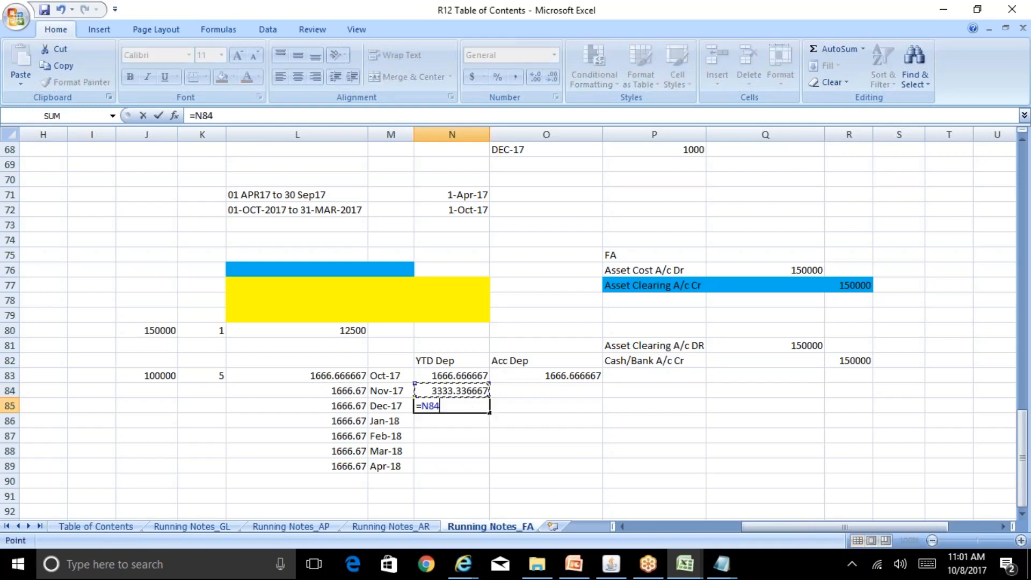
type("+")
left_click(352, 407)
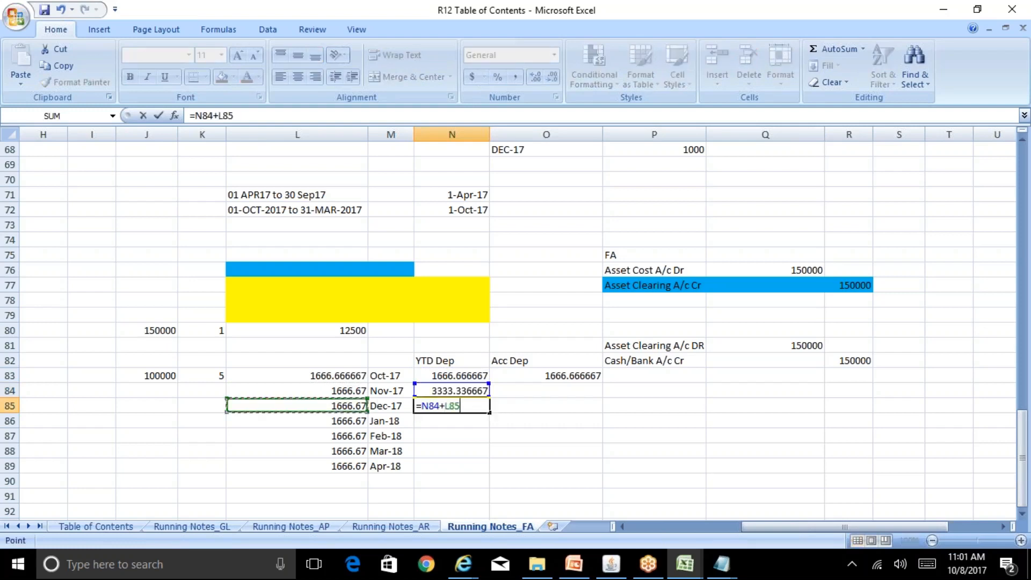
key("Return")
Copy the YTD formula from N85 into N86 to N88 for Jan-18 through Mar-18
key("Up")
key("ctrl+c")
key("Down")
key("ctrl+v")
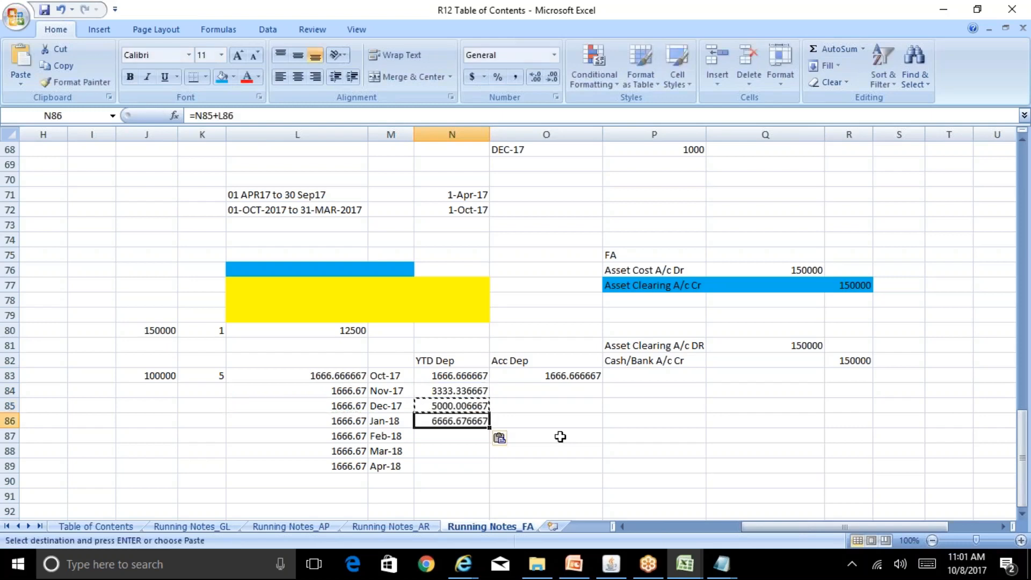
key("Down")
key("ctrl+v")
key("Down")
key("ctrl+v")
key("Escape")
Enter a formula in N89 that takes only the Apr-18 depreciation from L89 as the YTD depreciation
key("Down")
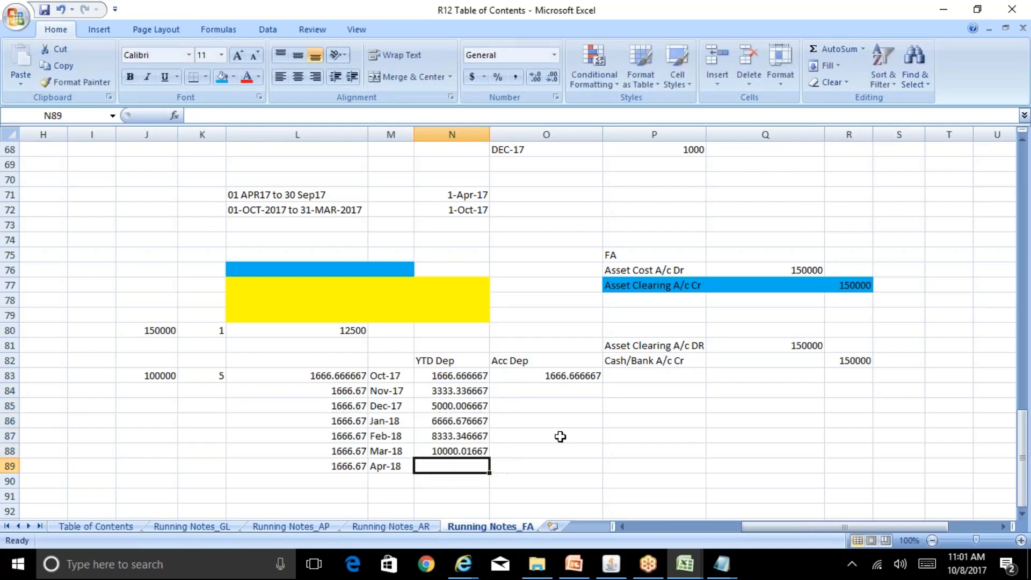
type("=")
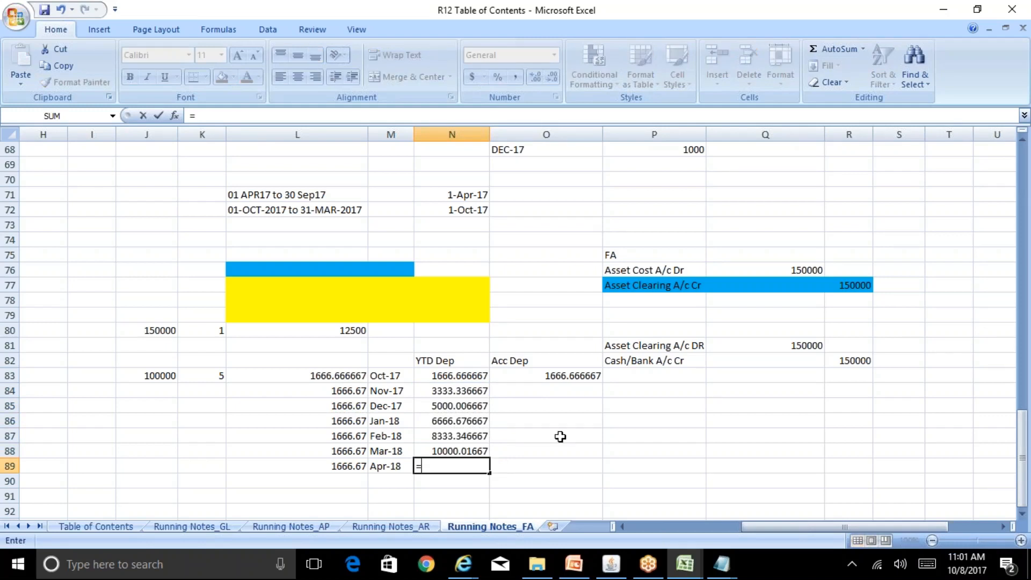
key("Left")
key("Left")
key("Return")
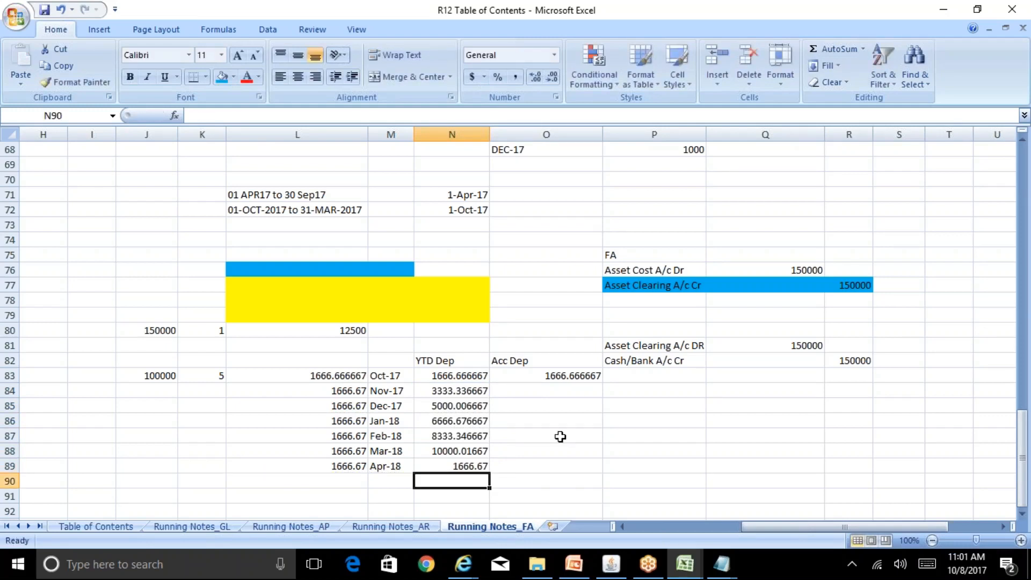
Enter the formula =O83+L84 in O84 for the Nov-17 accumulated depreciation
key("Up")
key("Up")
key("Up")
key("Up")
key("Up")
key("Up")
key("Up")
key("Right")
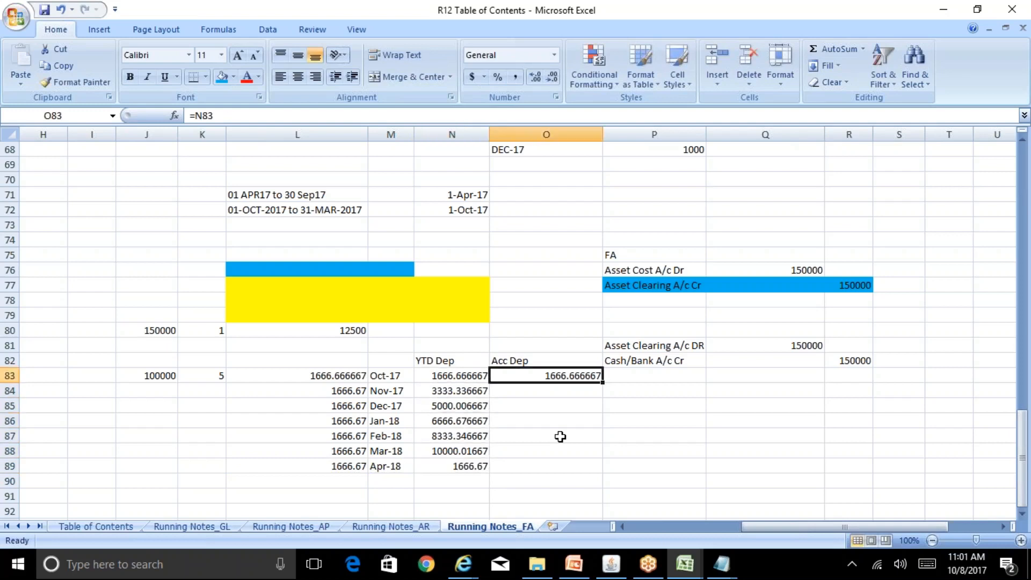
key("Down")
type("=")
key("Up")
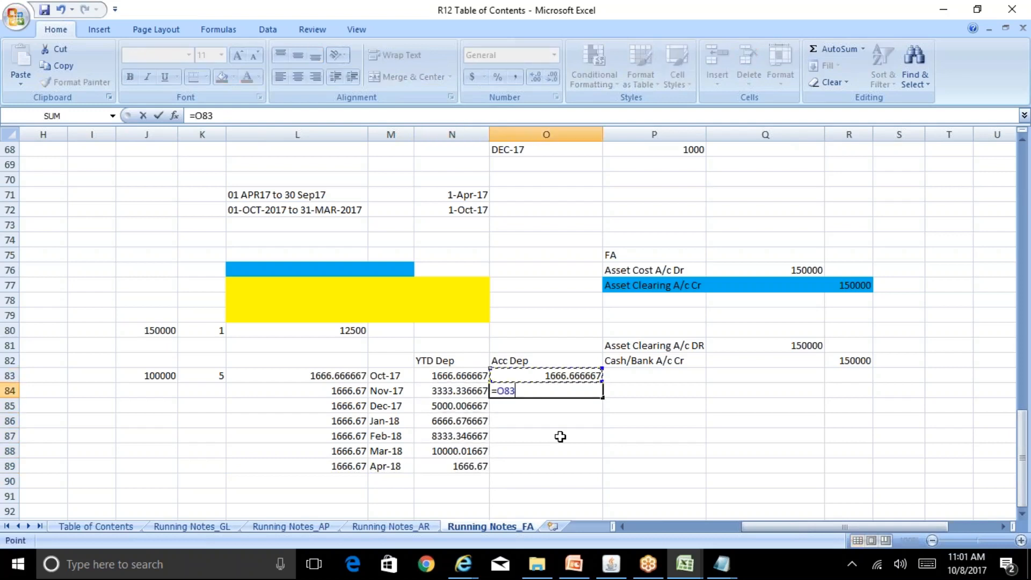
type("+")
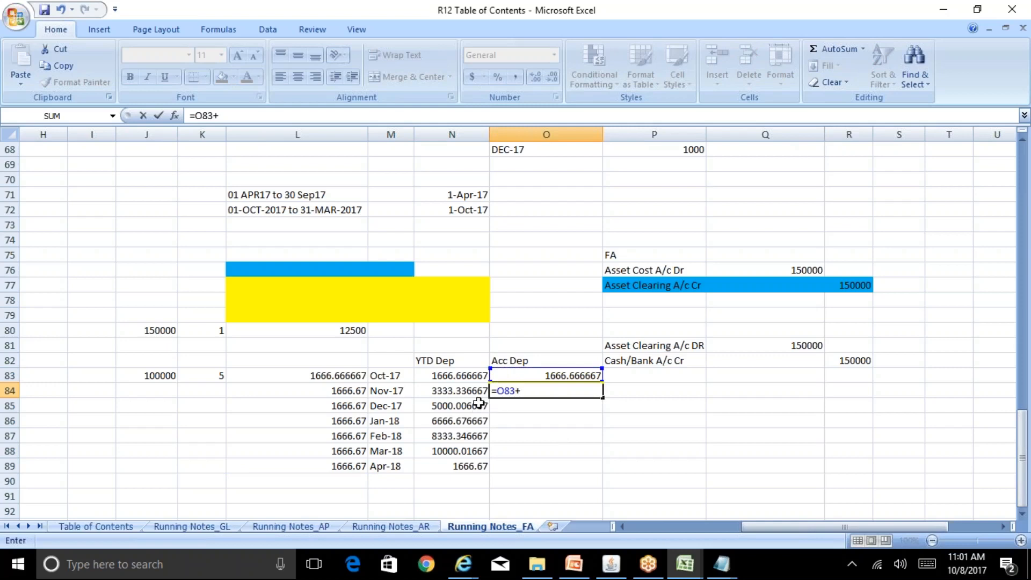
left_click(335, 389)
key("Return")
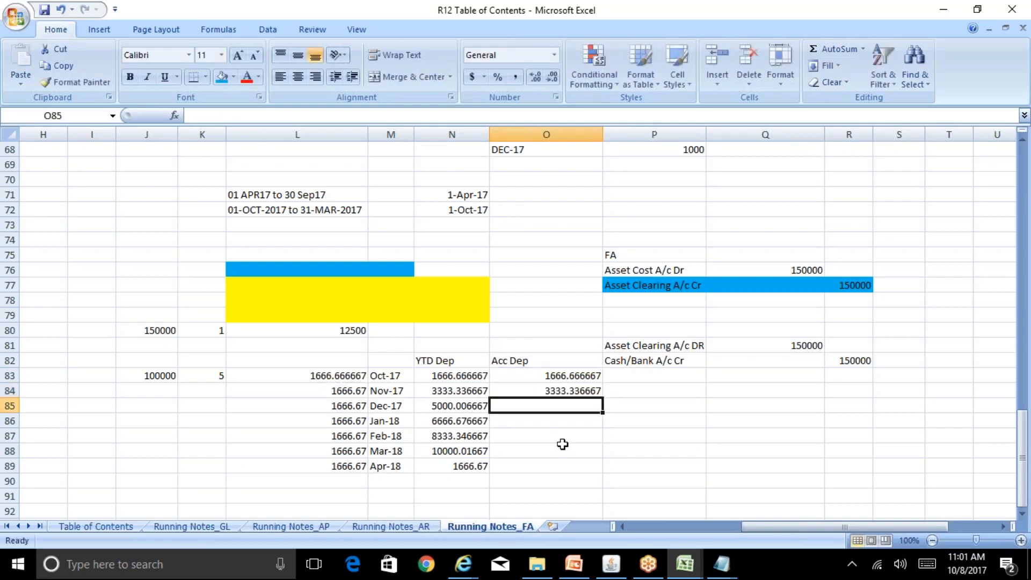
Copy the accumulated depreciation formula from O84 into O85 to O89 for Dec-17 through Apr-18
key("Up")
key("ctrl+c")
key("ctrl+Down")
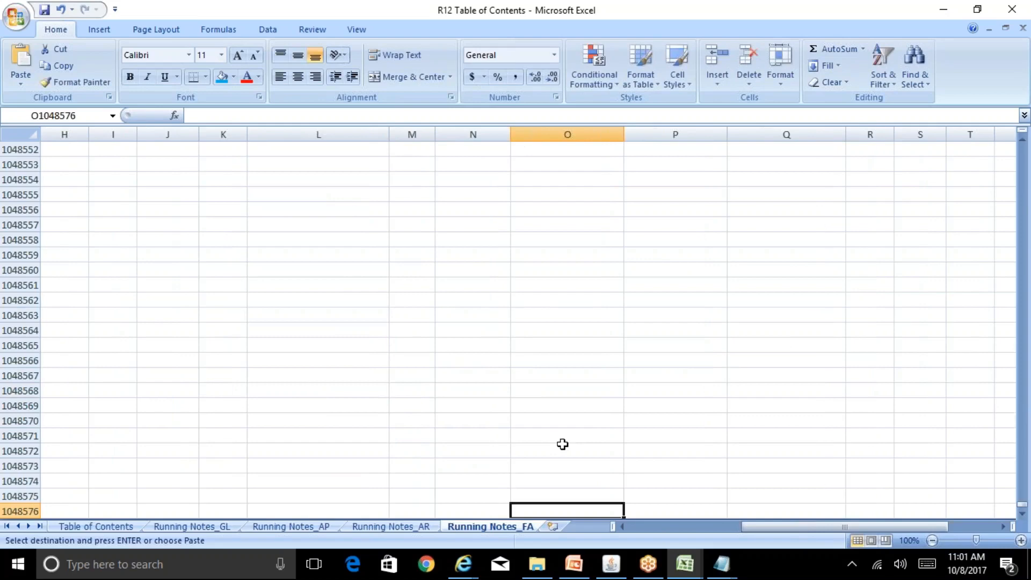
key("ctrl+Home")
key("Page_Down")
key("Page_Down")
key("Page_Down")
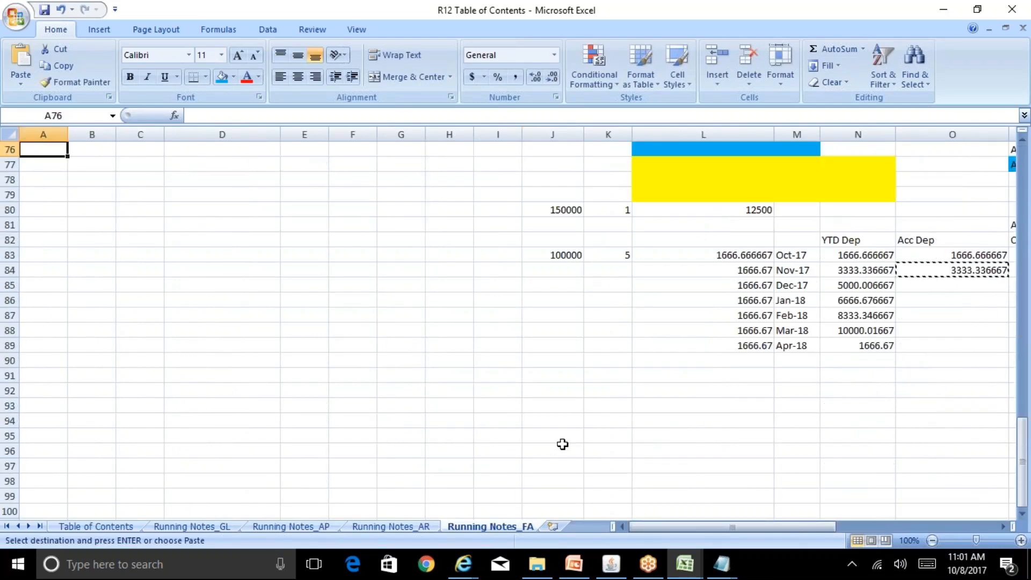
left_click(824, 316)
key("Right")
key("Right")
key("Up")
key("Up")
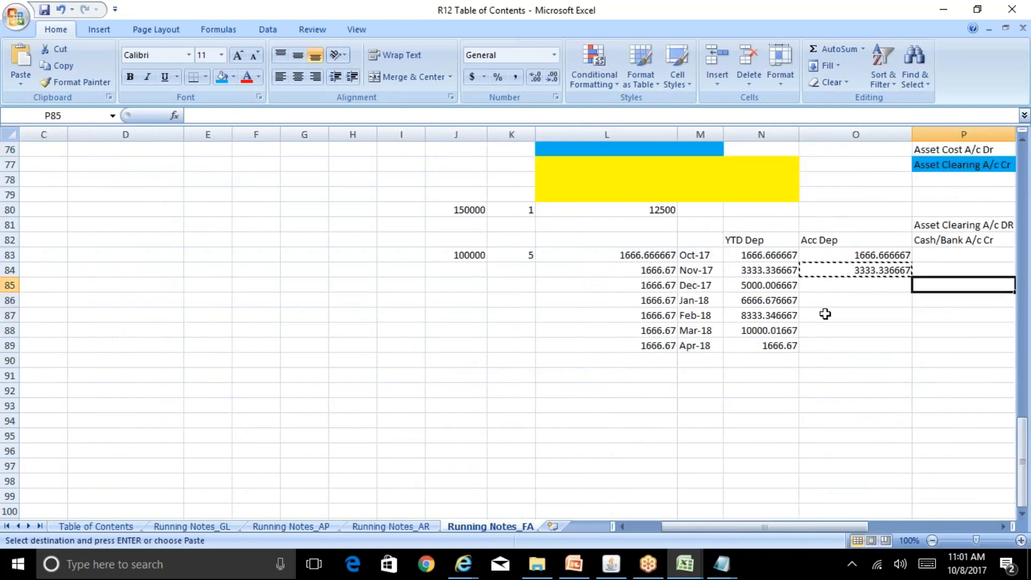
key("Up")
key("Left")
key("Down")
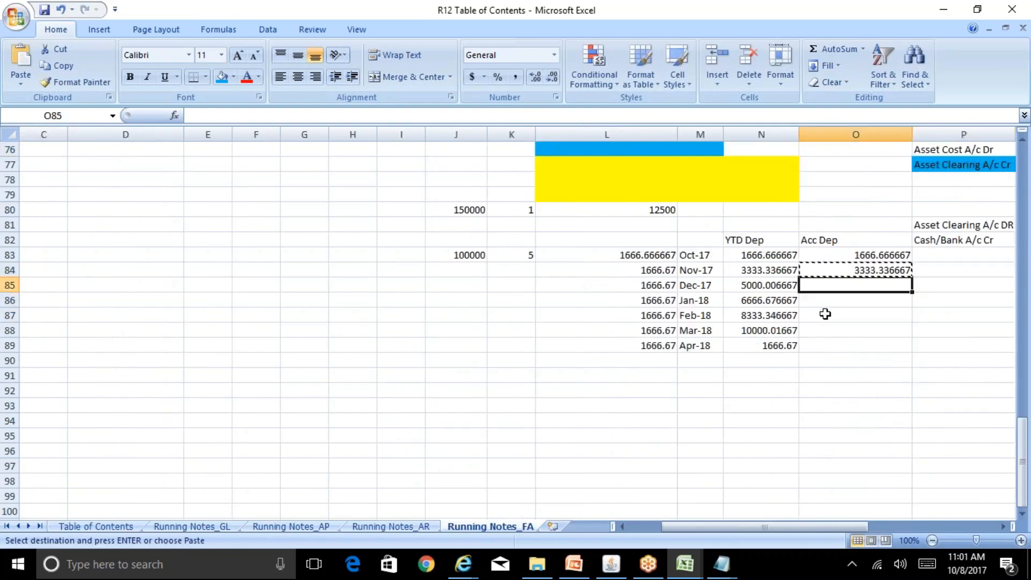
key("ctrl+v")
key("Down")
key("ctrl+v")
key("Down")
key("ctrl+v")
key("Down")
key("ctrl+v")
key("Down")
key("ctrl+v")
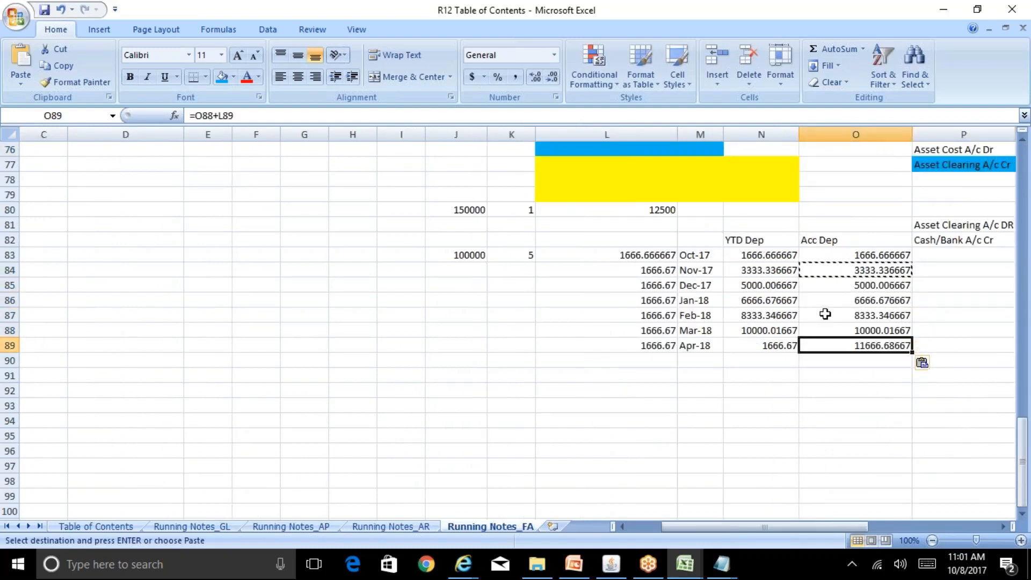
key("Escape")
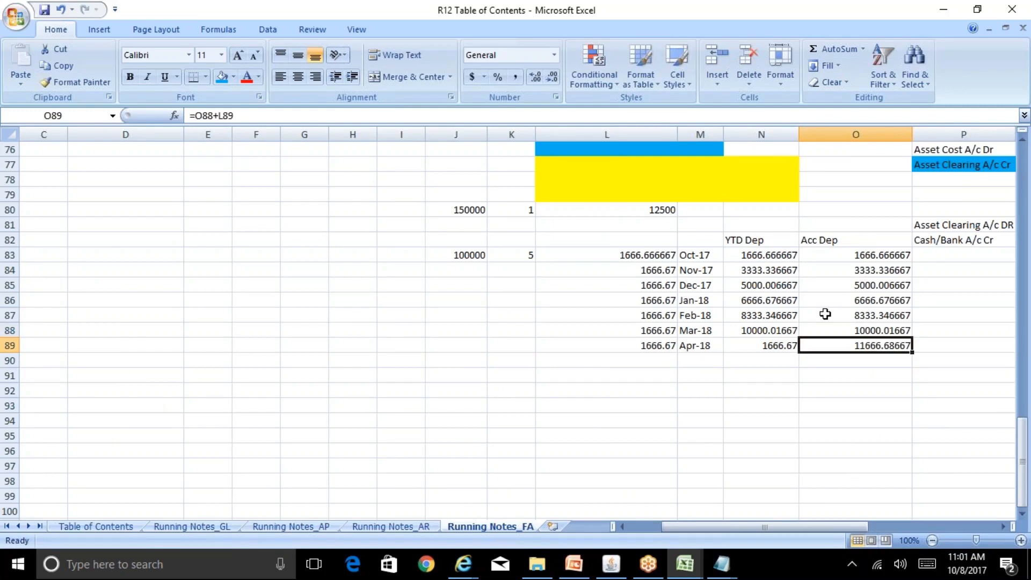
Compare the YTD Dep and Acc Dep columns from Mar-18 back to Oct-17
key("Up")
key("Left")
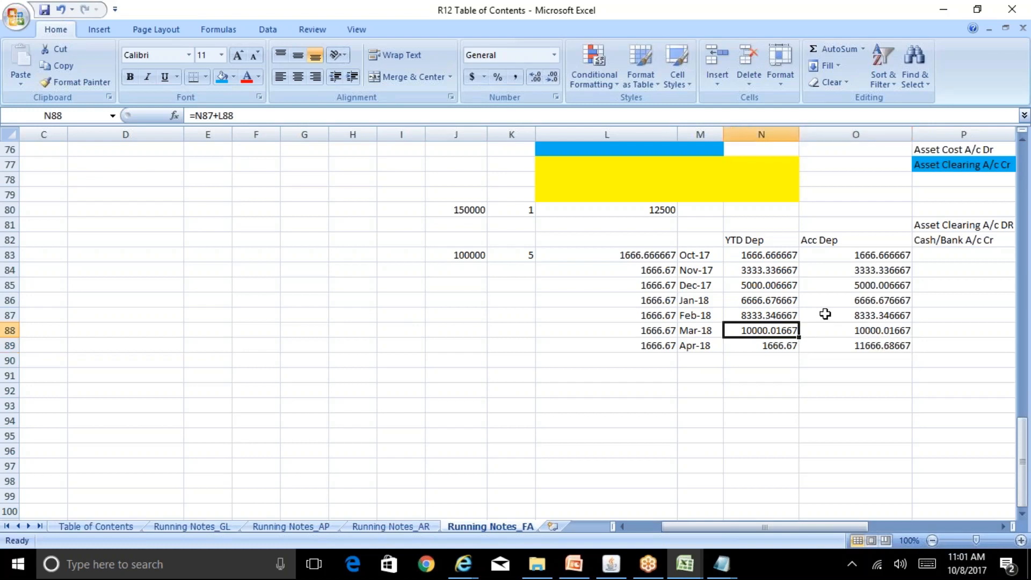
key("Right")
key("Left")
key("Up")
key("Up")
key("Up")
key("Up")
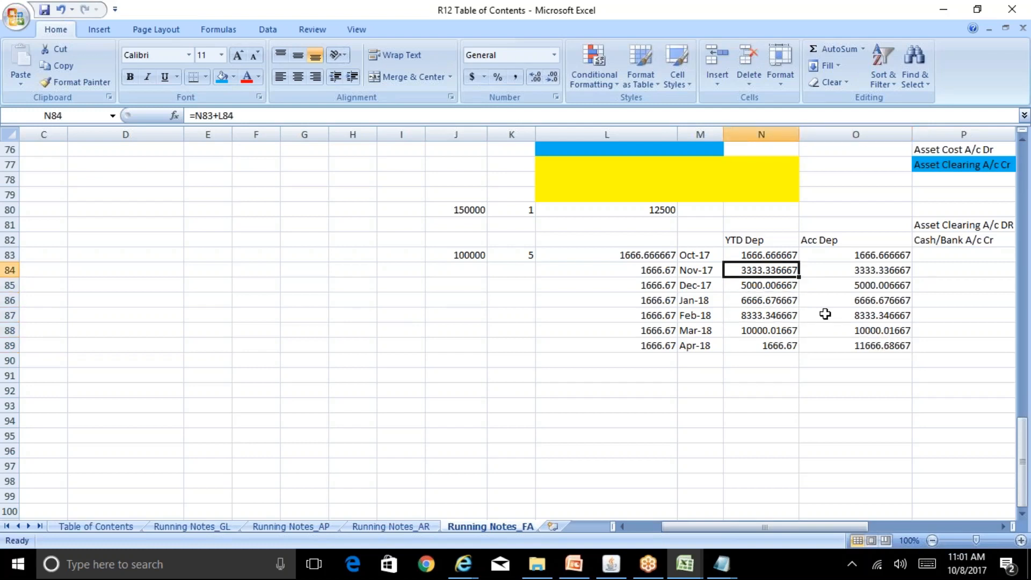
key("Up")
key("Right")
key("Right")
key("Left")
key("Left")
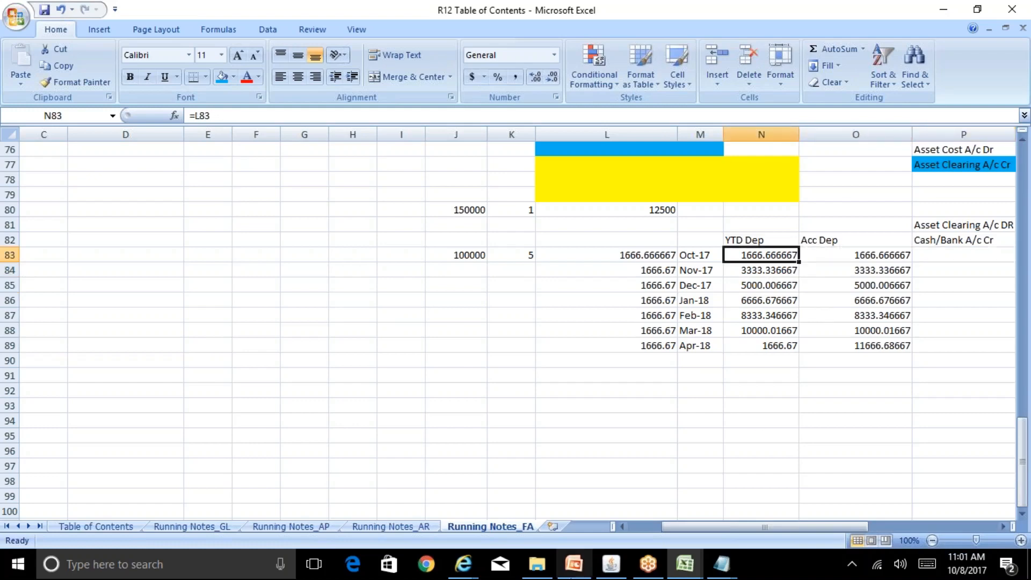
Switch to Oracle Applications and check the YTD, accumulated and OCT-17 depreciation amounts in the asset's financial information, closing that window when done
left_click(609, 570)
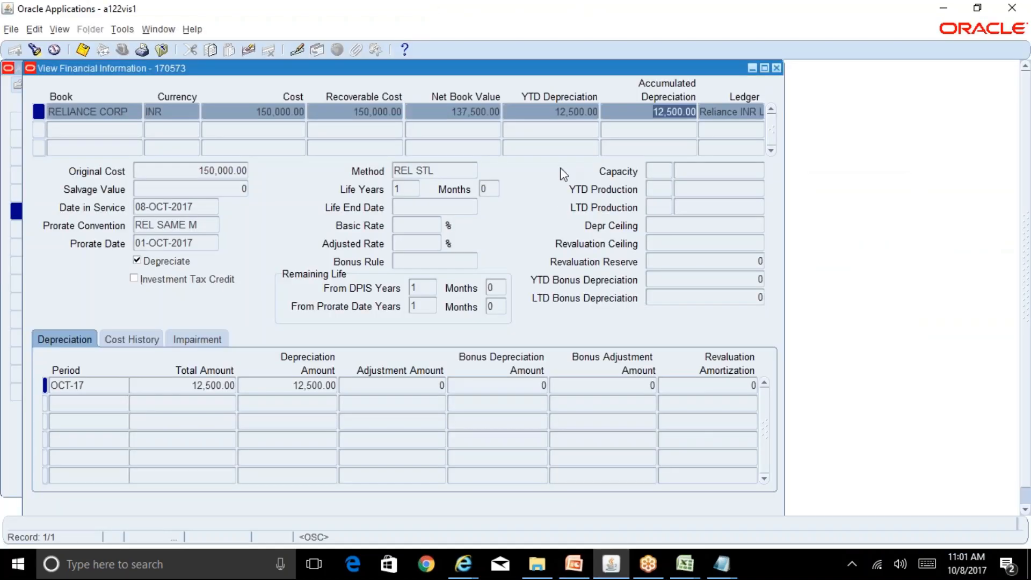
left_click(573, 113)
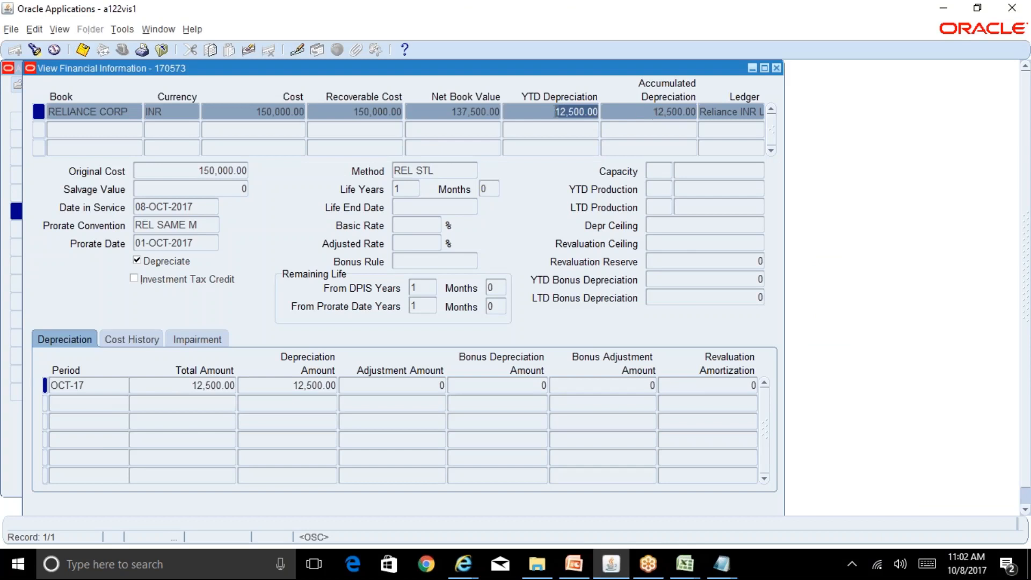
left_click(651, 112)
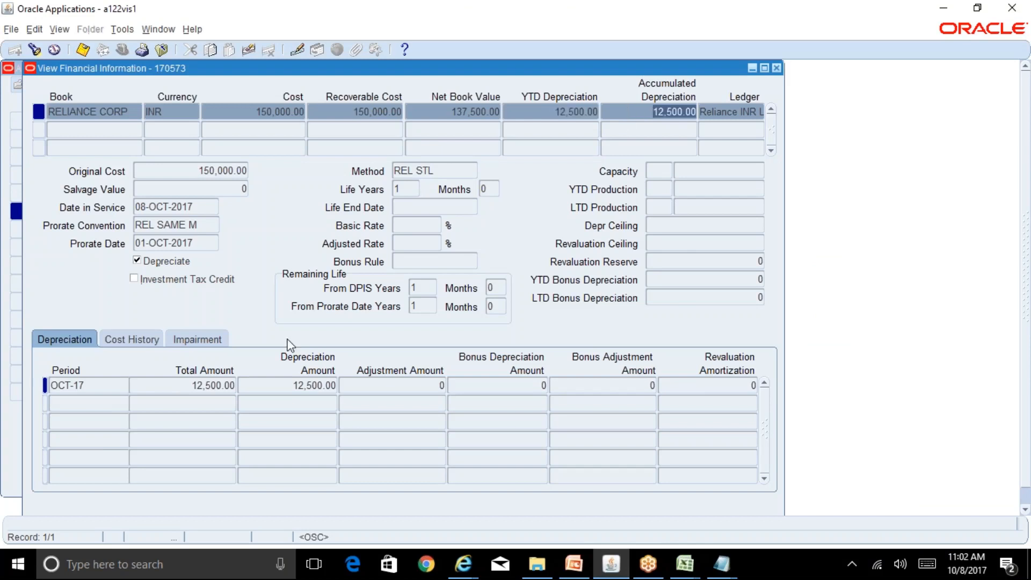
left_click(223, 385)
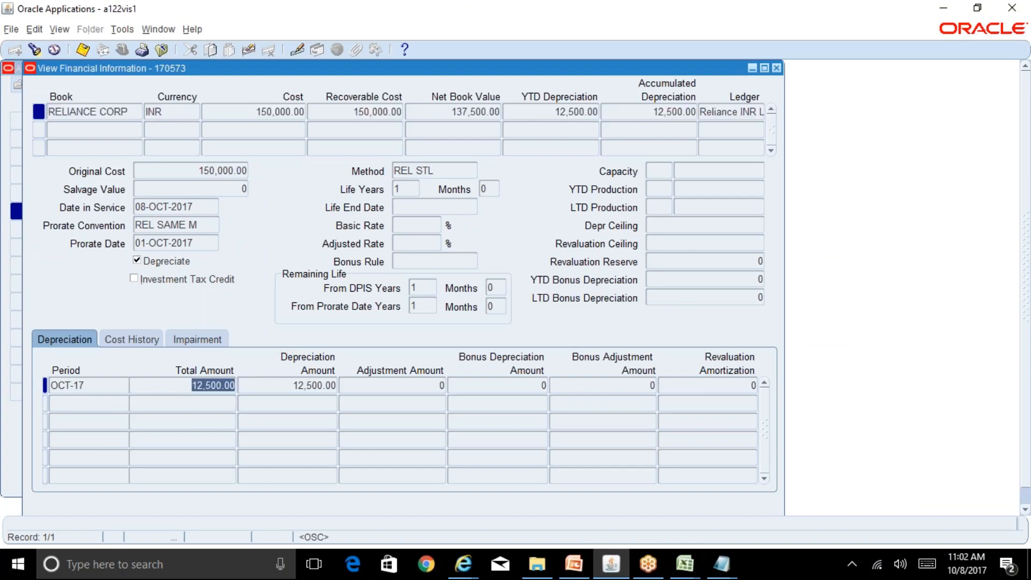
mouse_move(685, 564)
left_click(581, 107)
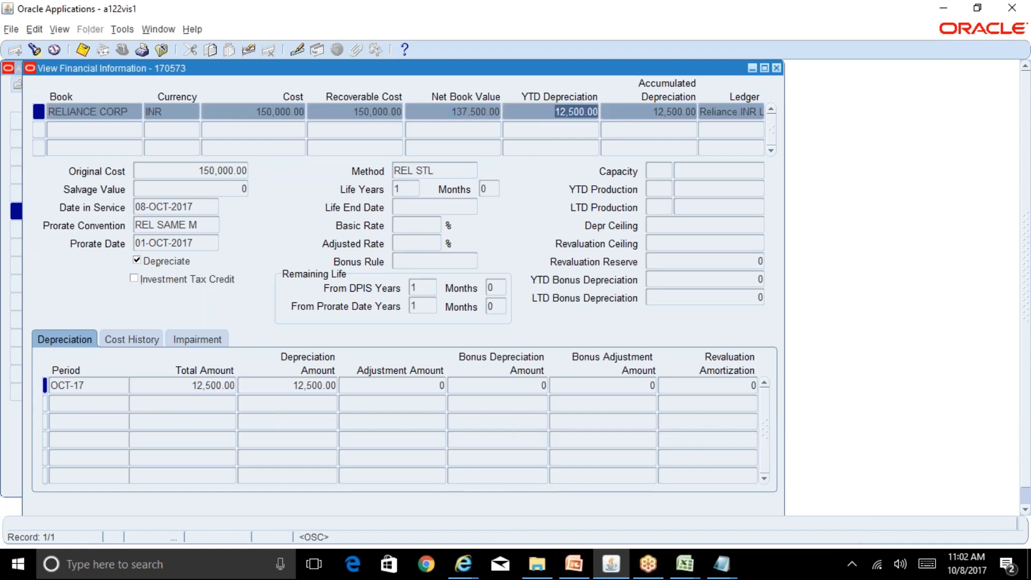
left_click(653, 109)
left_click(583, 112)
left_click(667, 111)
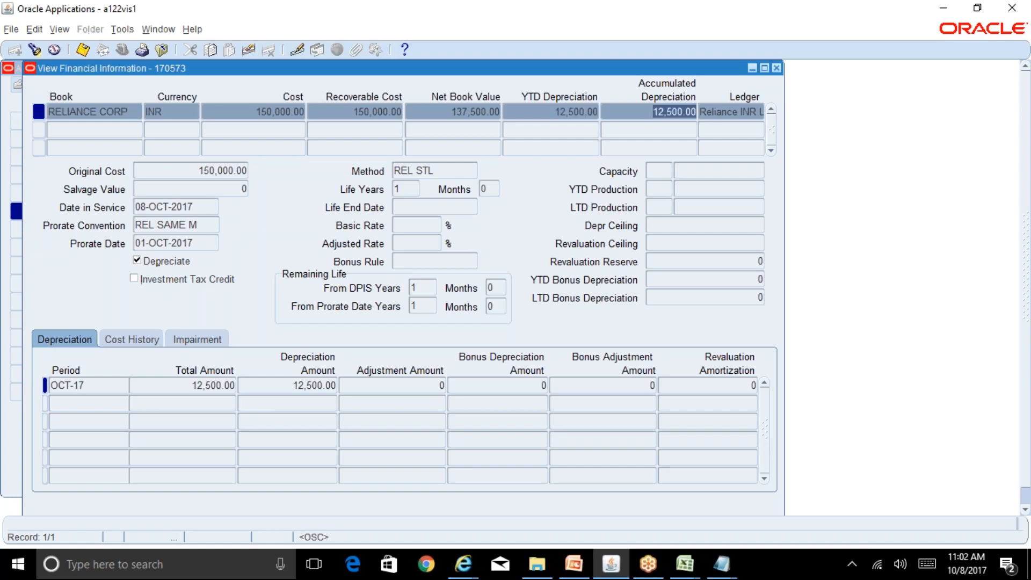
left_click(777, 69)
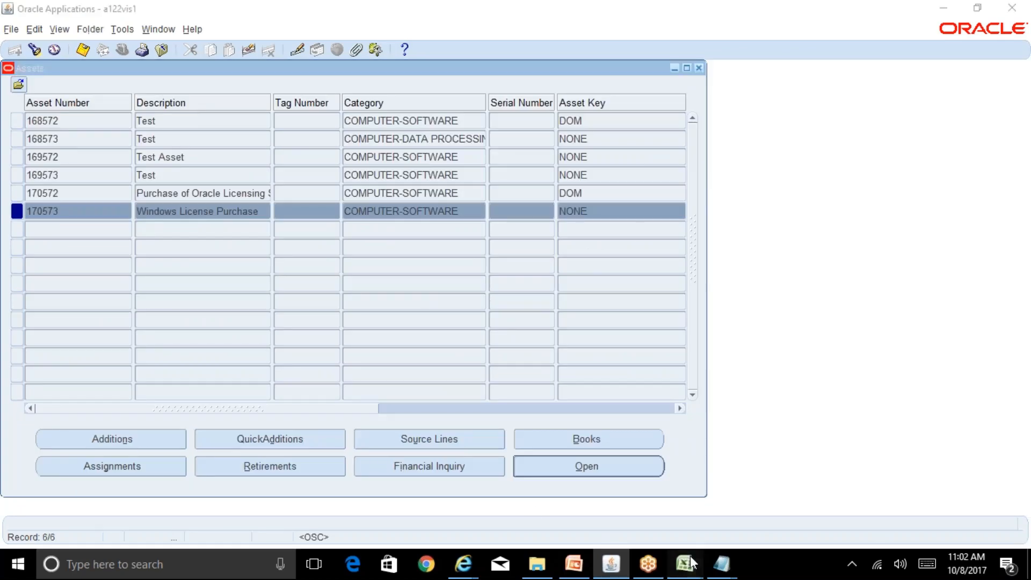
Switch to Excel and make the topic "Depriciation of an Asset" bold in the Table of Contents sheet
left_click(584, 524)
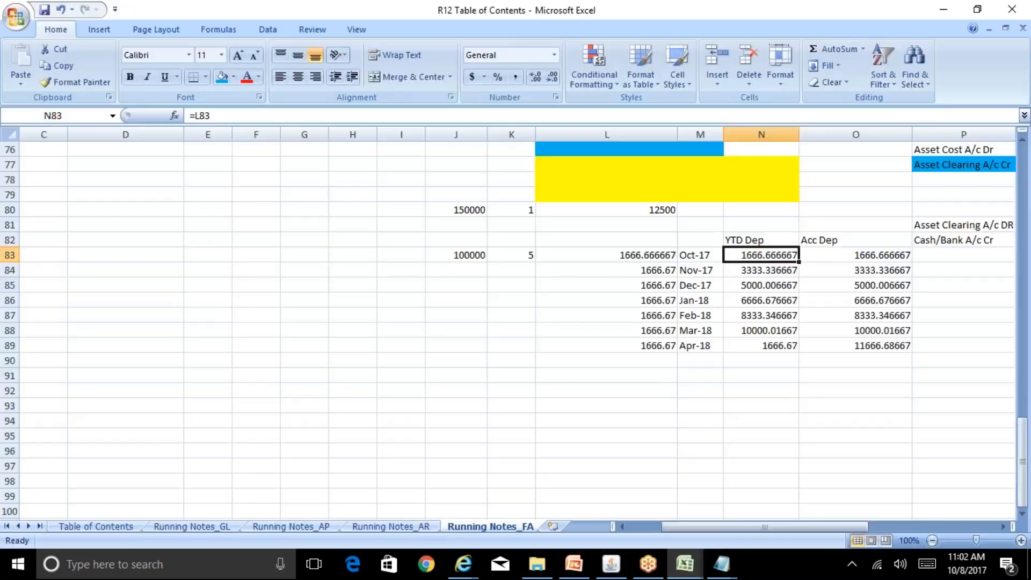
left_click(114, 529)
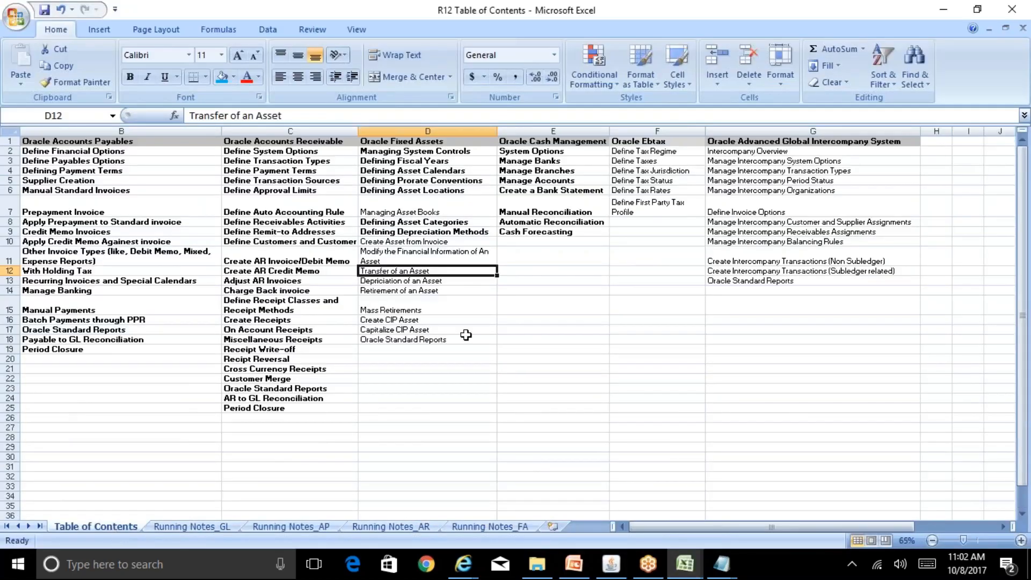
key("Down")
key("ctrl+b")
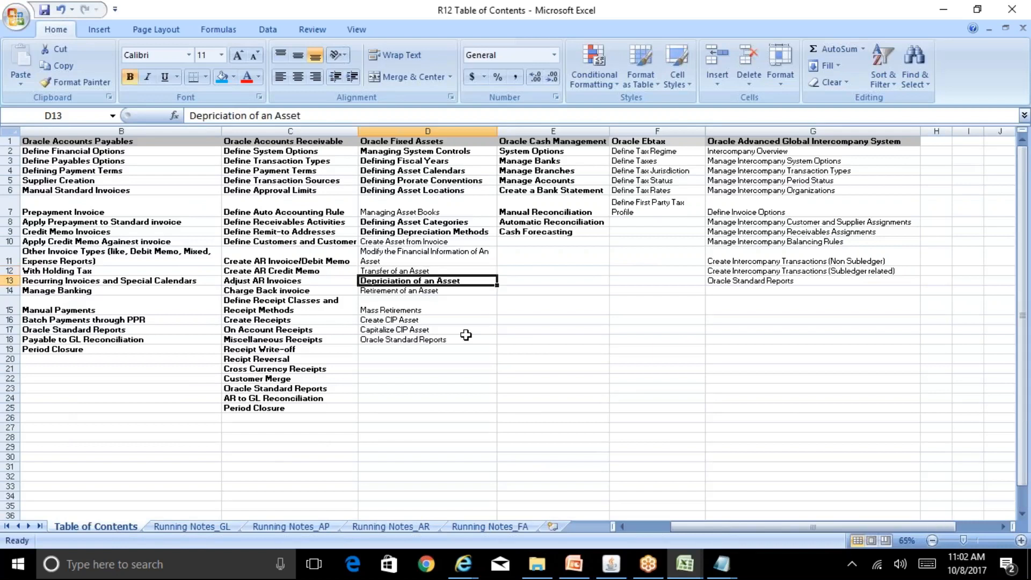
Make the Oracle Fixed Assets topic "Create Asset from Invoice" bold and select the topic "Modify the Financial Information of An Asset"
key("Up")
key("Up")
key("Up")
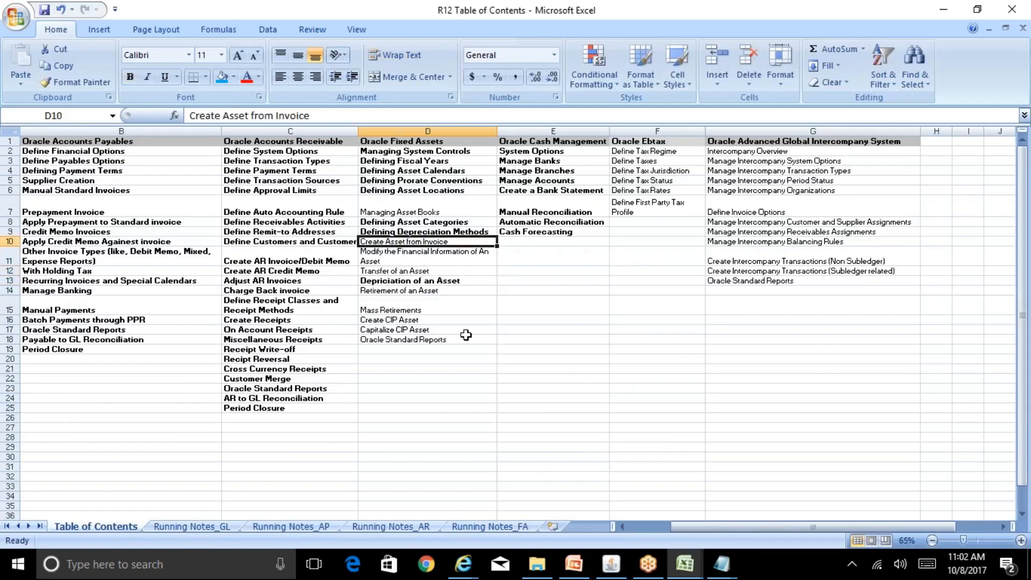
key("ctrl+b")
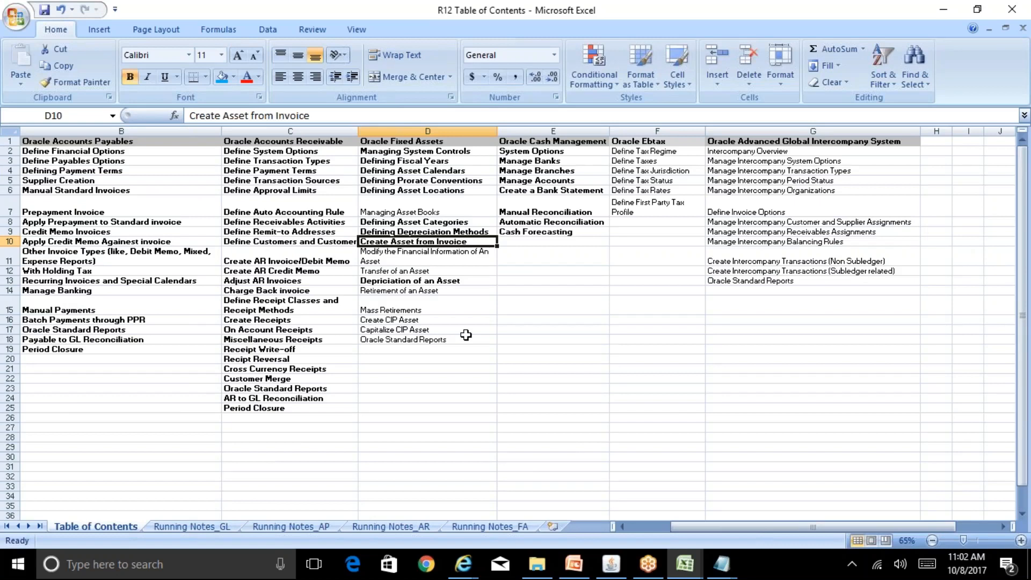
key("Down")
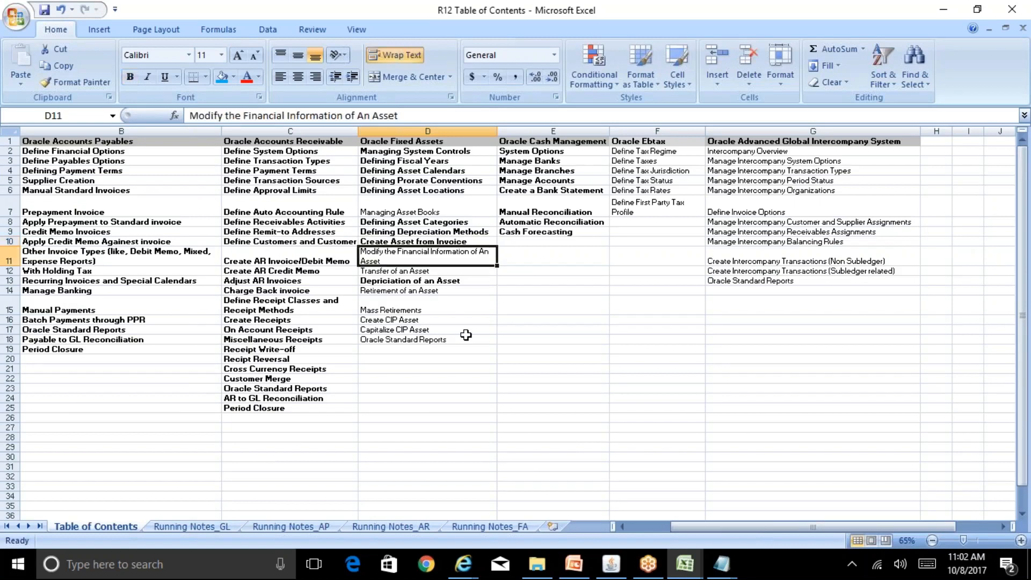
key("Up")
key("Up")
key("Down")
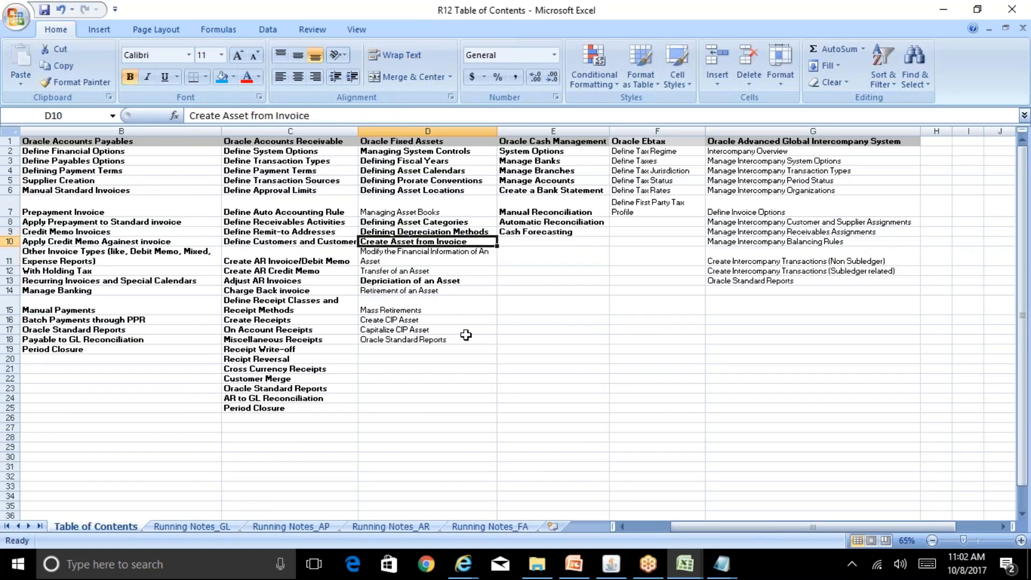
left_click(447, 248)
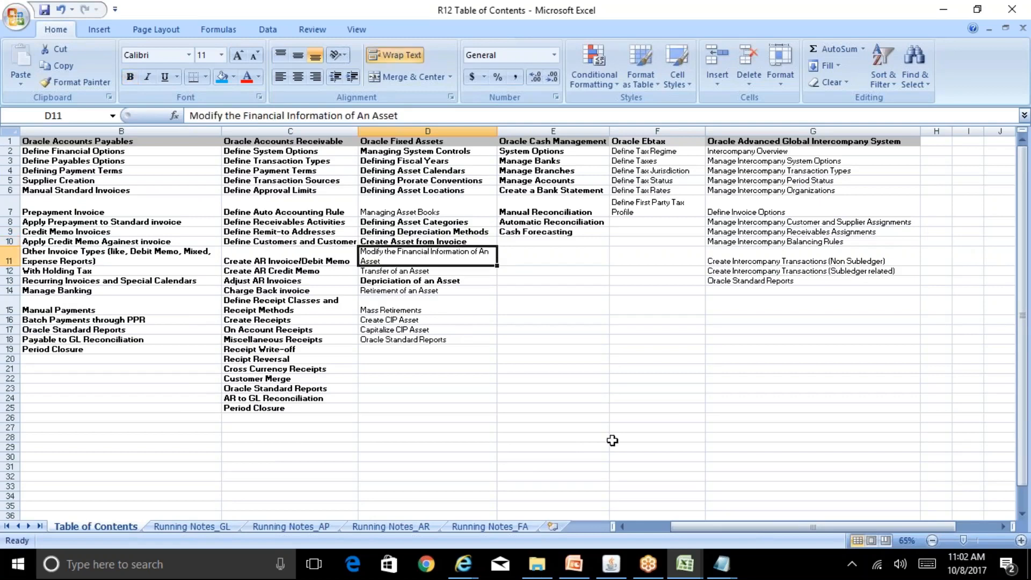
Switch to Oracle Applications and open the Asset Details of asset 170572, Purchase of Oracle Licensing Software
left_click(612, 564)
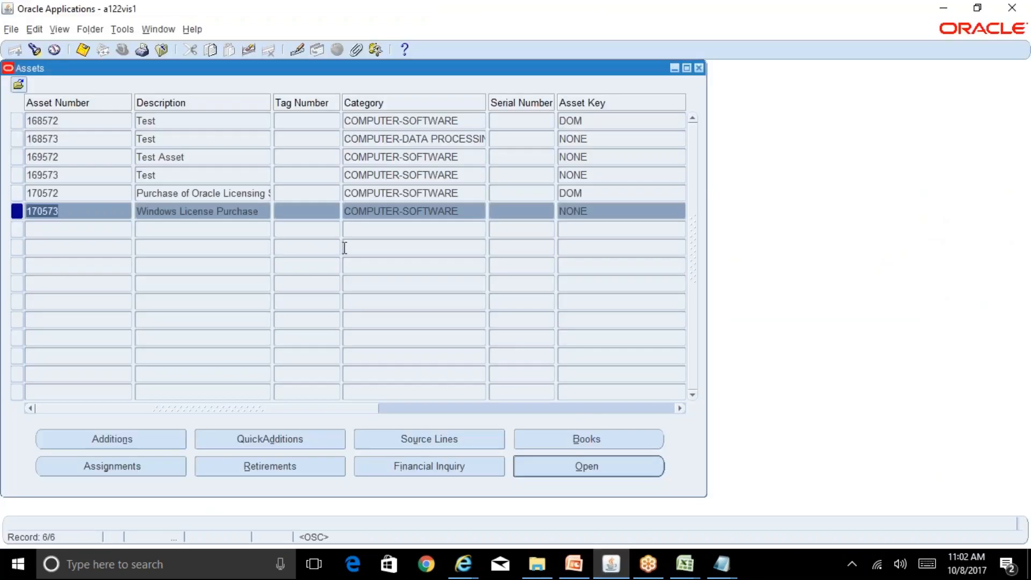
key("Up")
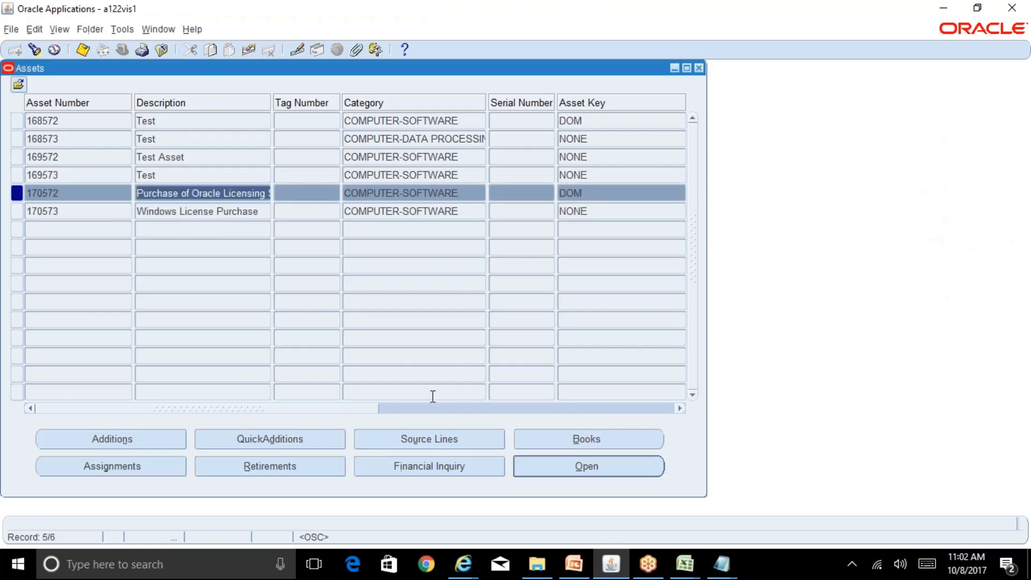
left_click(561, 471)
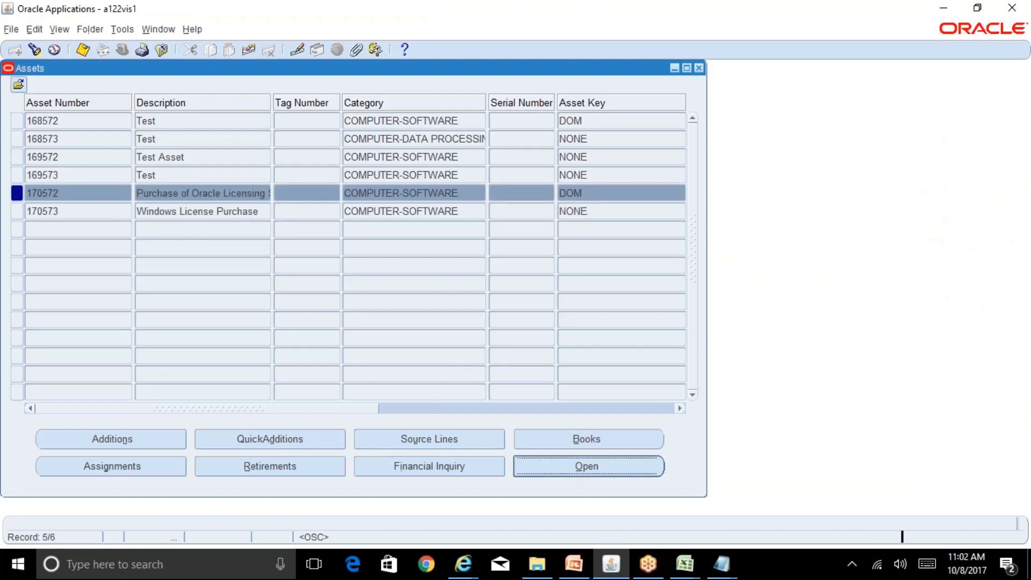
left_click(620, 169)
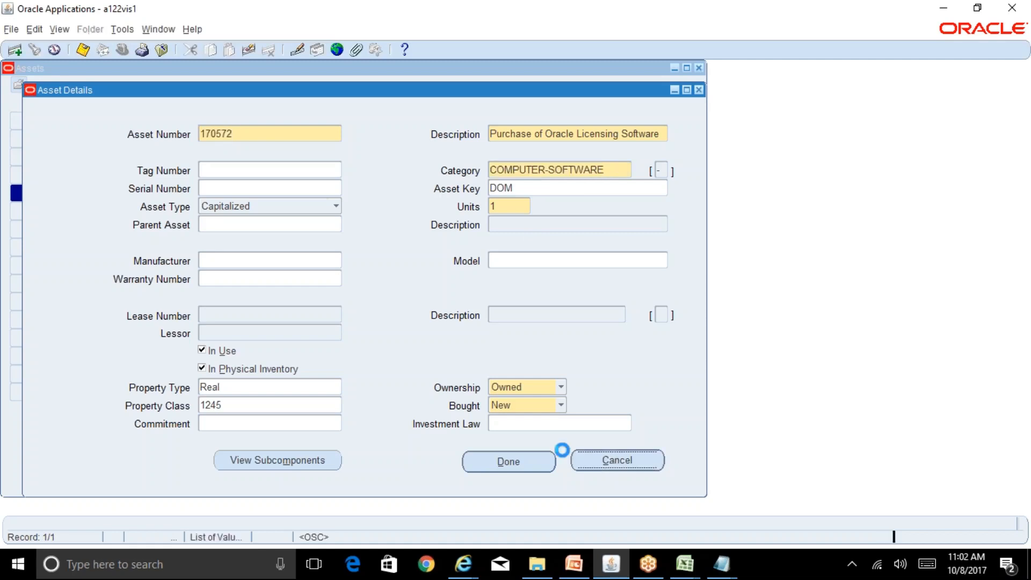
Continue to the asset's Books window, load the RELIANCE CORP book and review the depreciation method and life in years
left_click(553, 460)
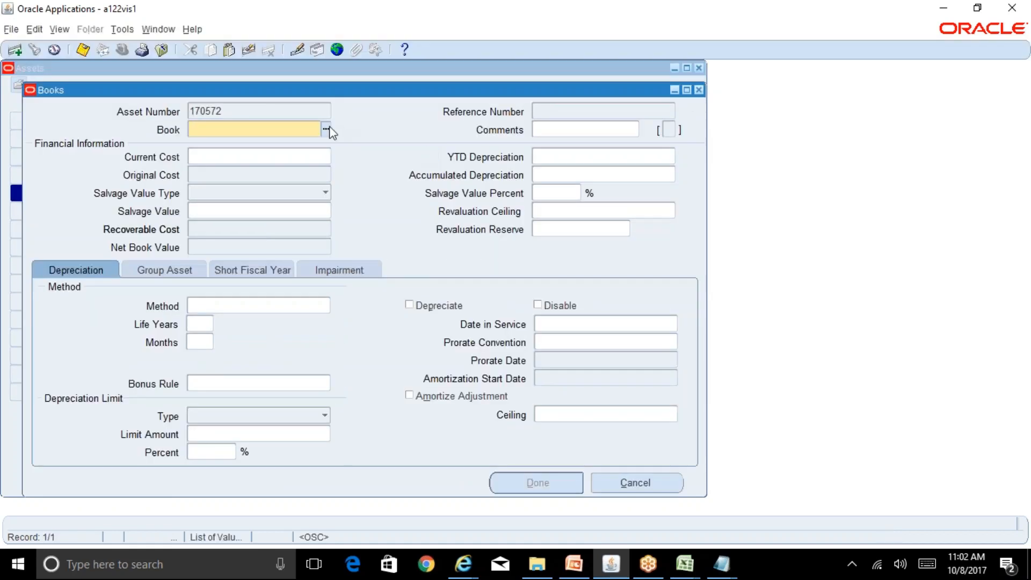
left_click(329, 129)
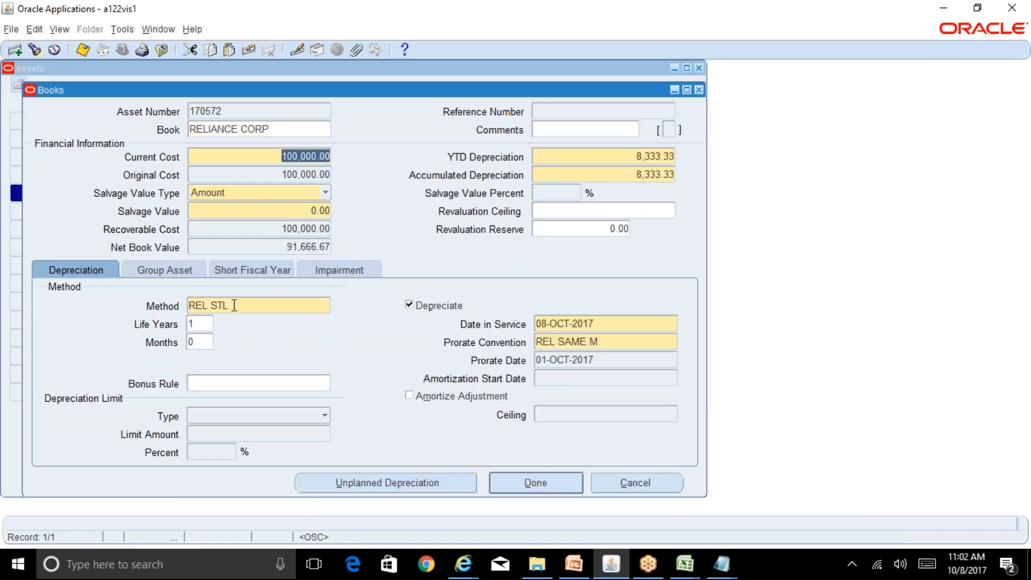
left_click(236, 305)
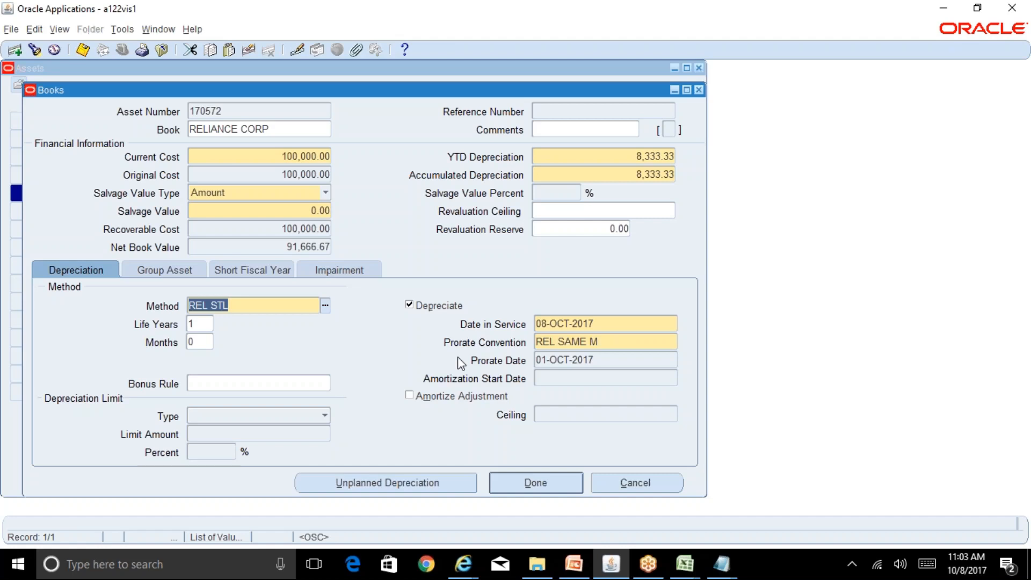
left_click(206, 323)
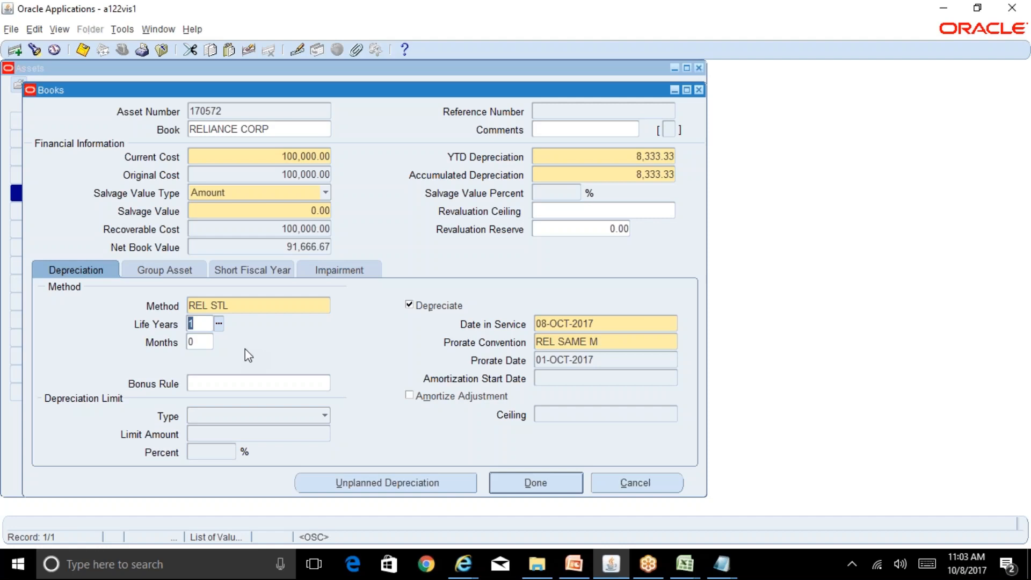
Set the asset's current cost to 100,500 in the RELIANCE CORP book, save the adjustment and finish the Books window
left_click(300, 158)
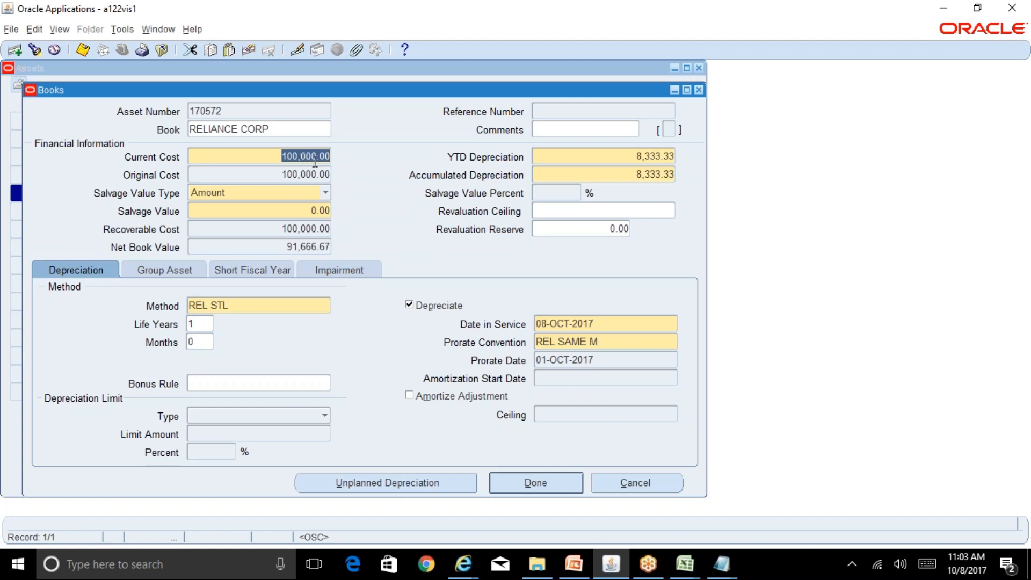
type("100000")
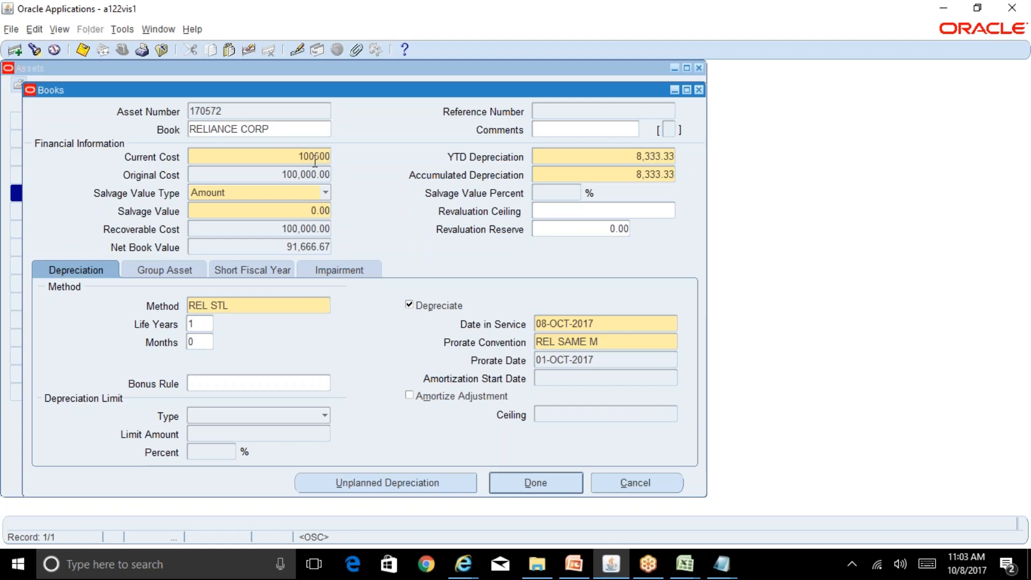
left_click(593, 161)
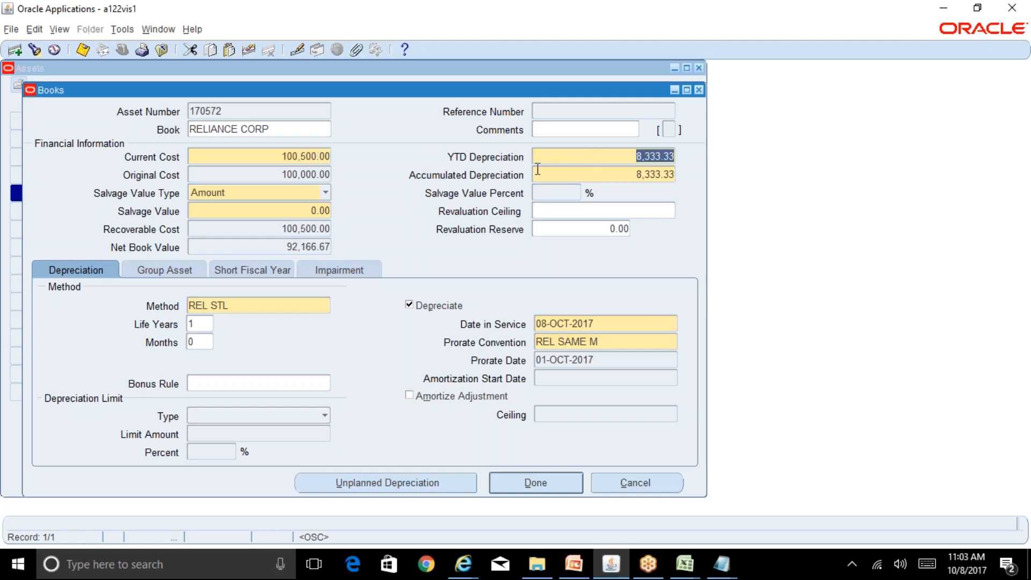
key("ctrl+s")
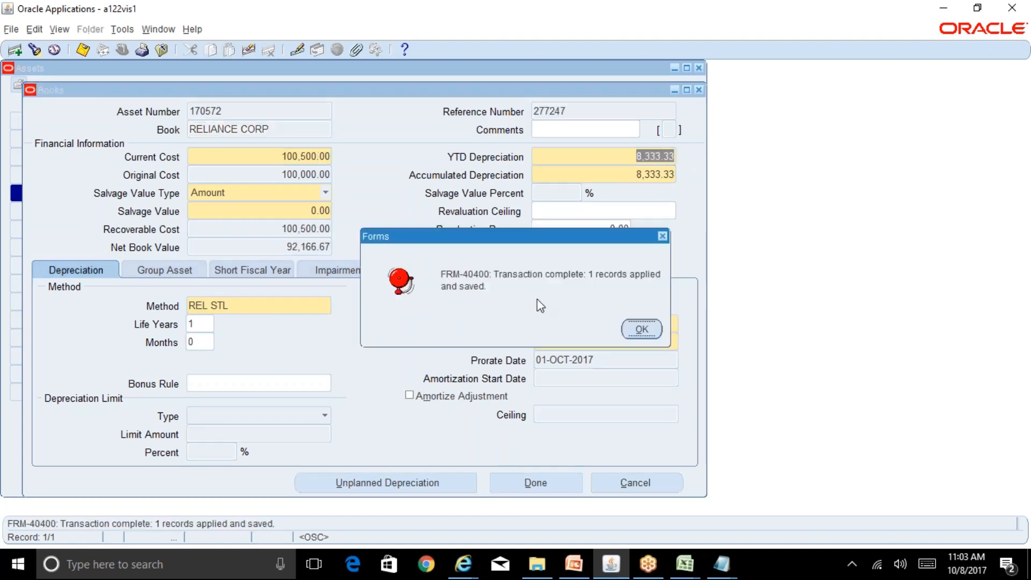
left_click(642, 329)
left_click(536, 482)
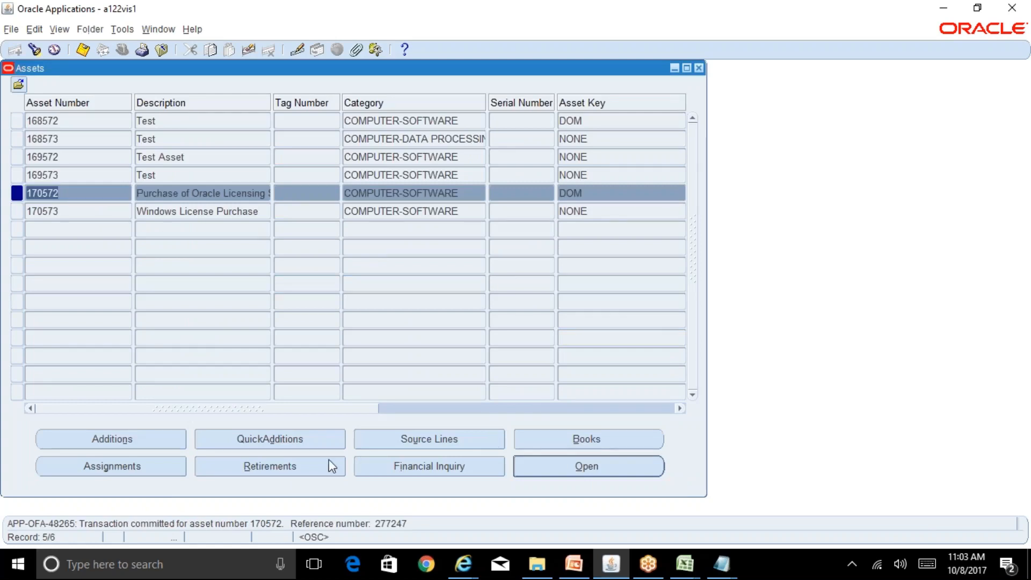
Check the recoverable cost, cost history and depreciation in the financial inquiry of asset 170572, then close the inquiry and the Assets window
left_click(481, 467)
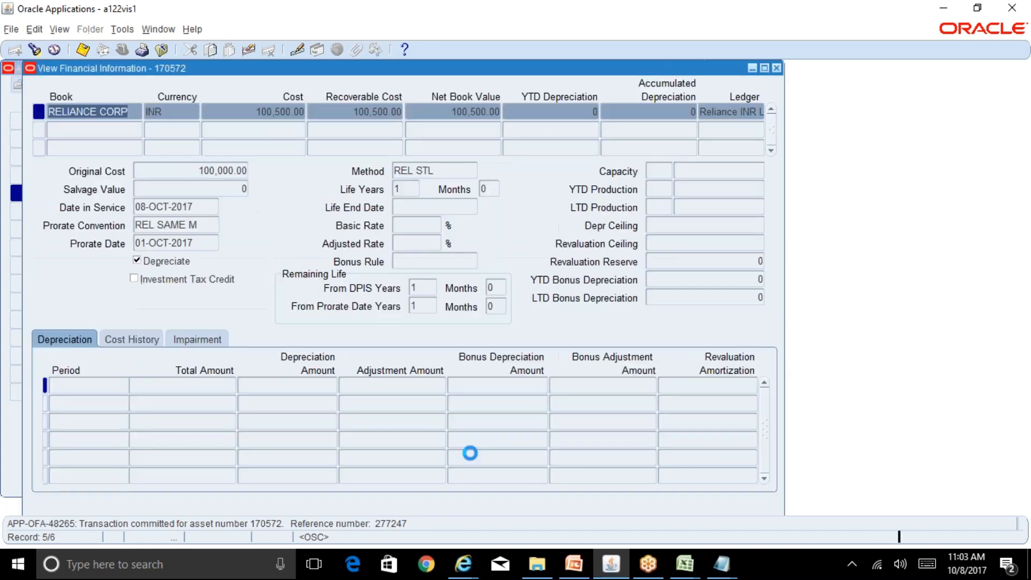
left_click(389, 117)
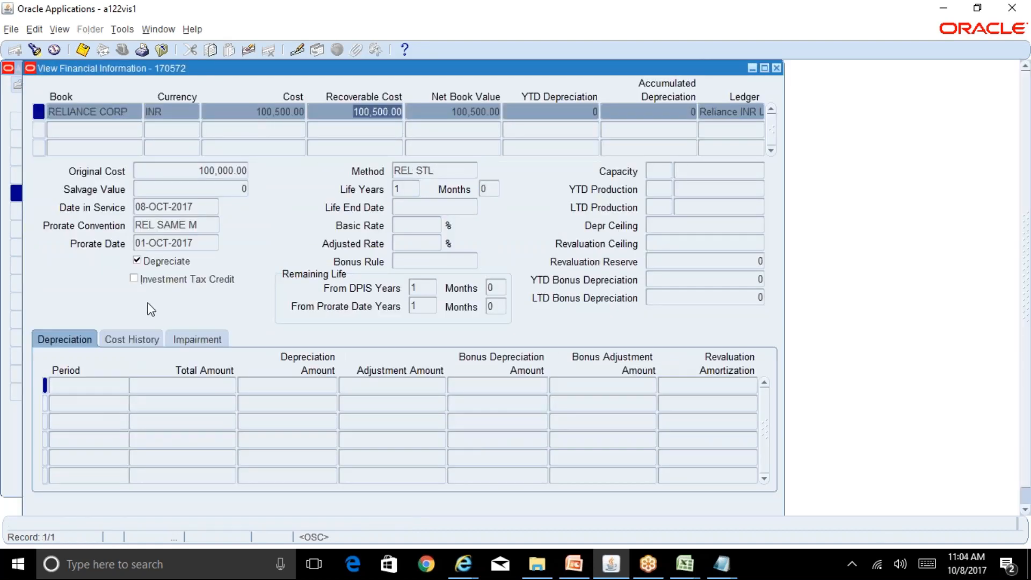
left_click(141, 337)
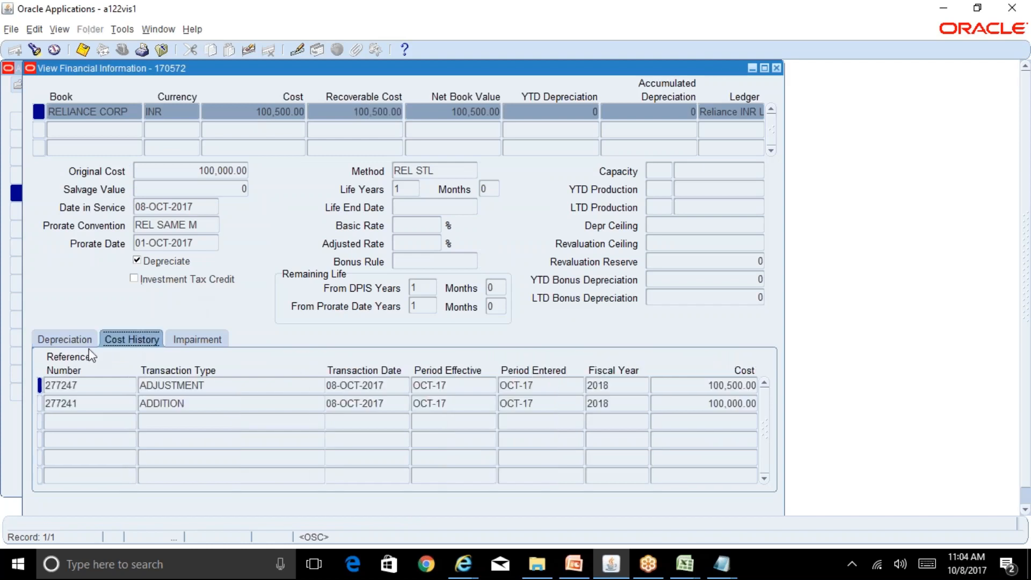
left_click(69, 343)
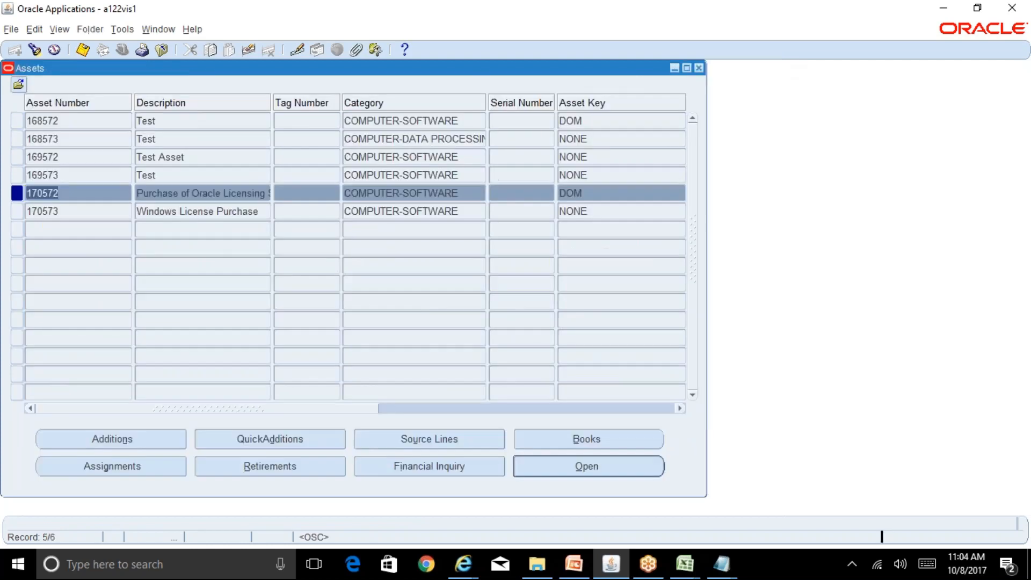
left_click(777, 68)
left_click(699, 68)
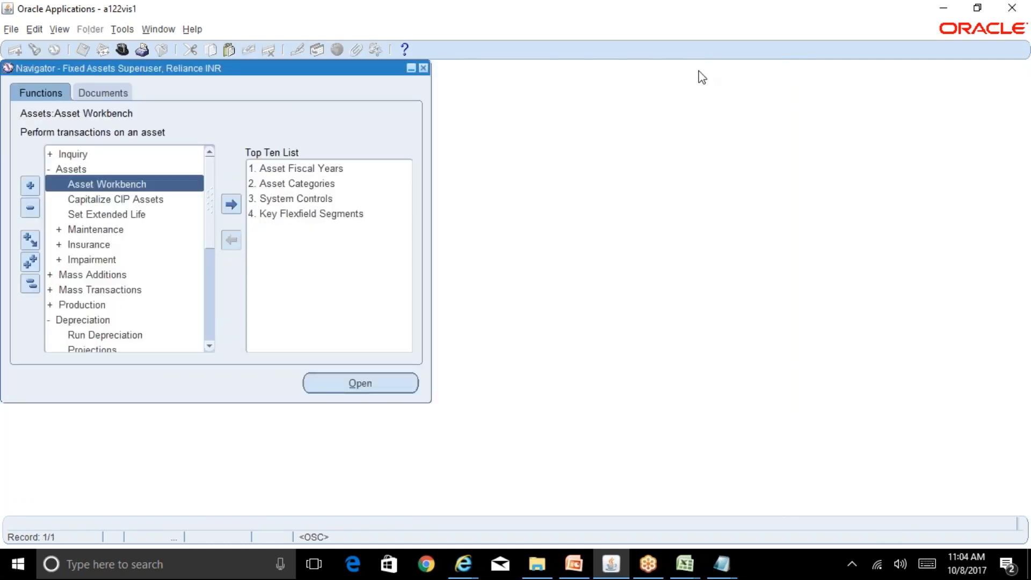
Run depreciation for the RELIANCE CORP book for period OCT-17 without closing the period, and acknowledge the submission note
double_click(141, 337)
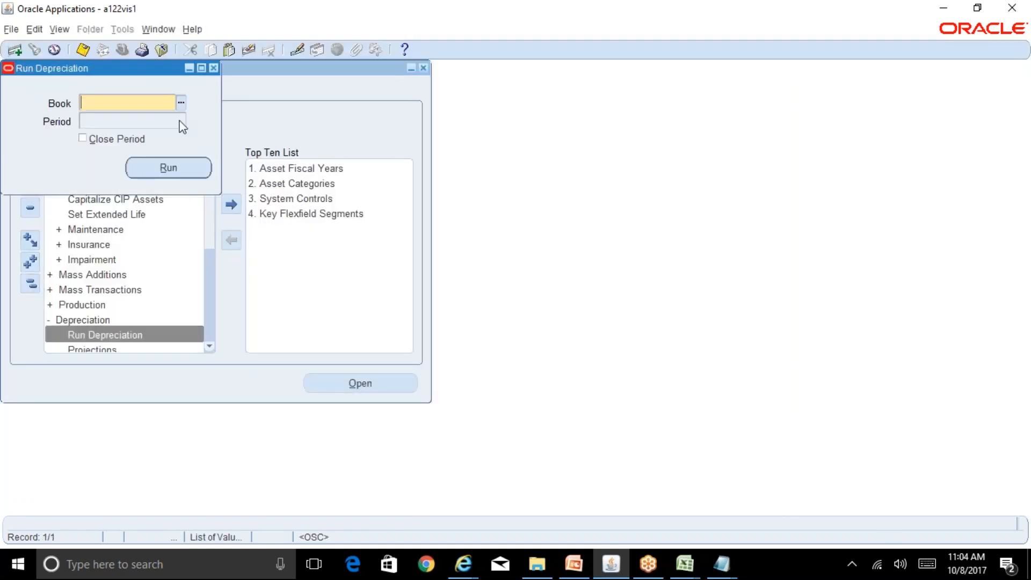
type("rel")
key("Tab")
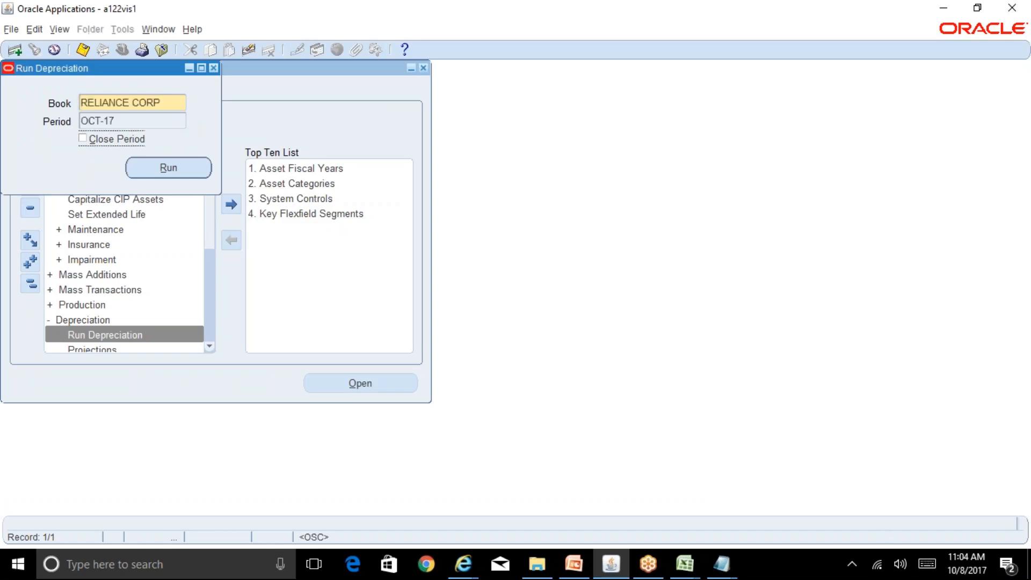
left_click(170, 168)
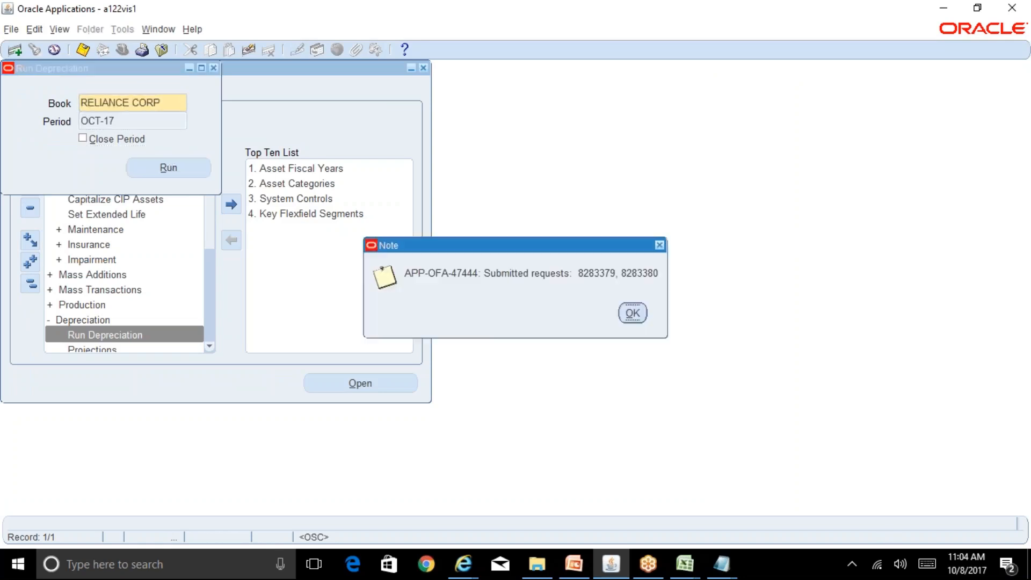
left_click(635, 312)
Open the list of submitted concurrent requests to monitor the depreciation run
key("alt+v")
key("r")
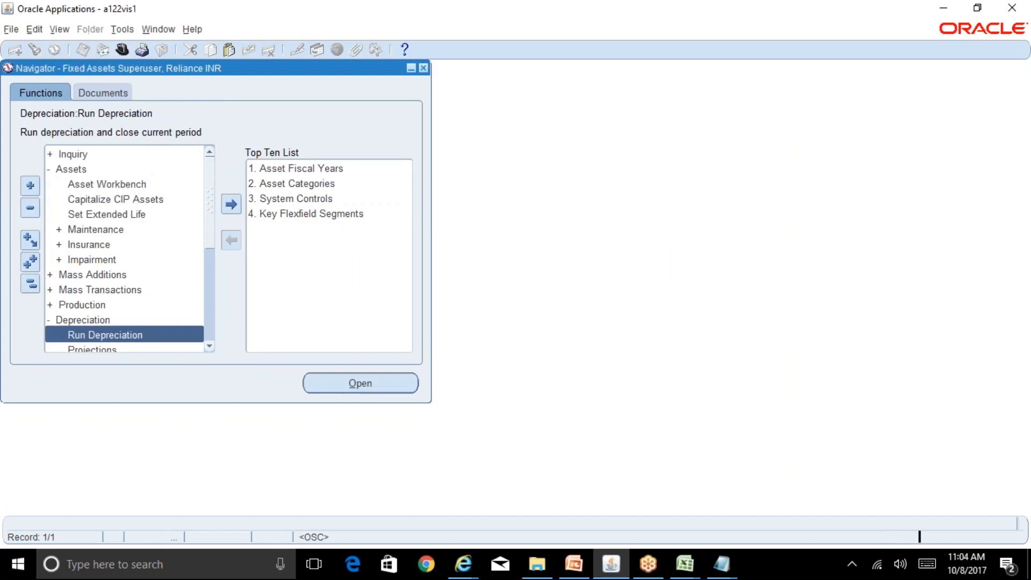
key("Return")
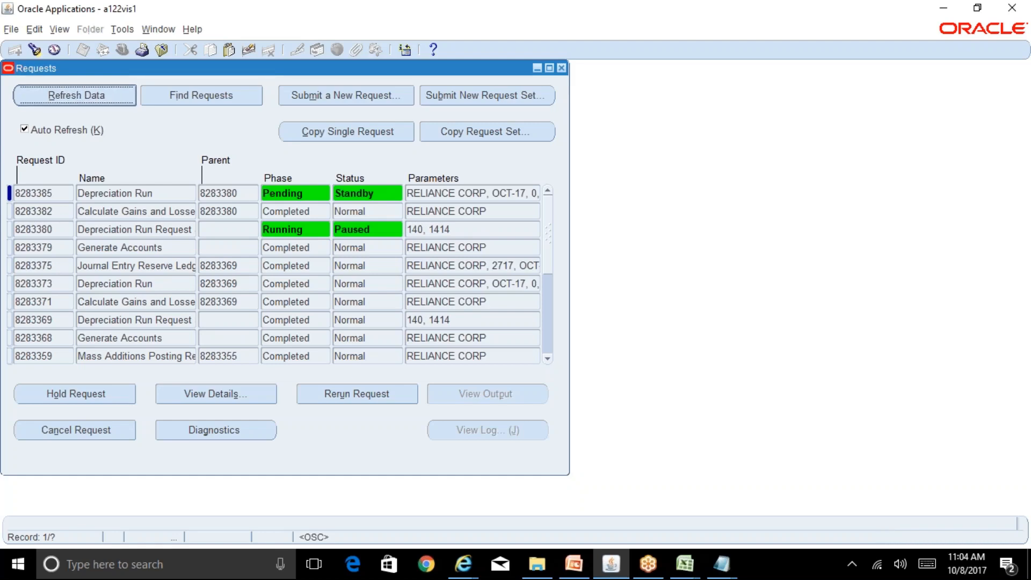
Switch to Excel, make the topic "Modify the Financial Information of An Asset" bold and select "Transfer of an Asset"
left_click(692, 574)
left_click(580, 521)
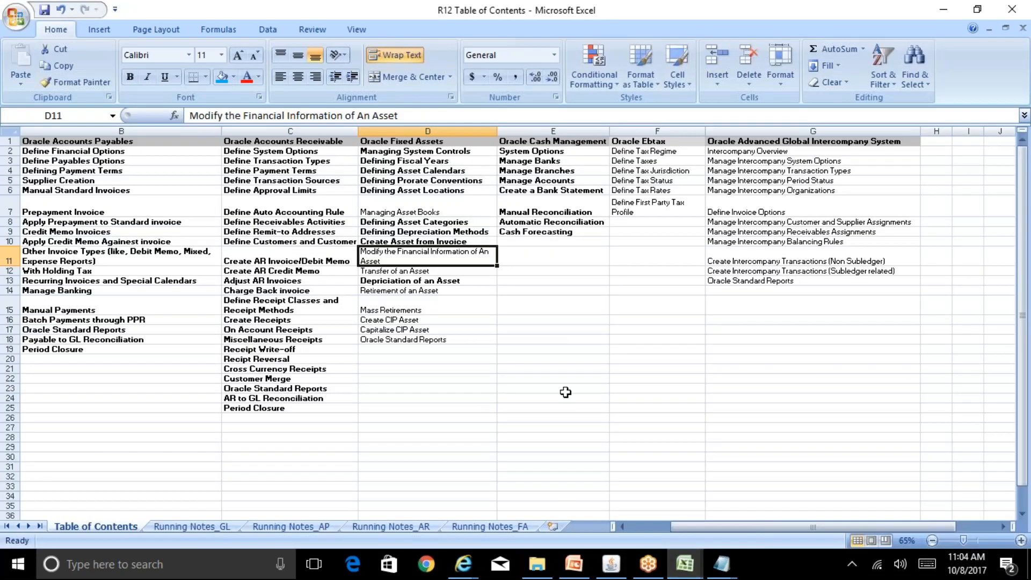
key("ctrl+b")
key("Down")
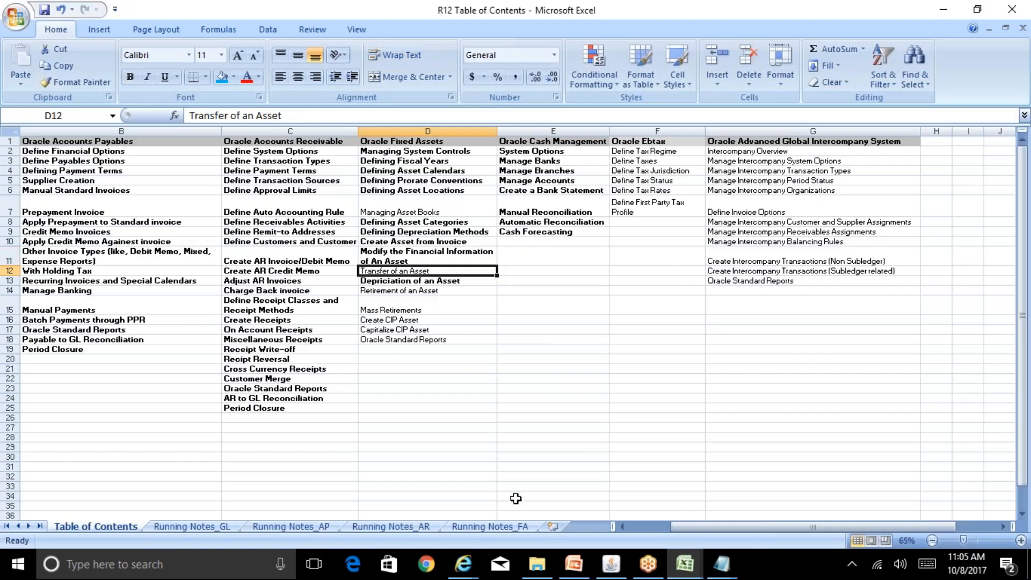
Switch to Oracle Applications, refresh the request list until the depreciation run requests are completed, and close the Requests window
left_click(611, 564)
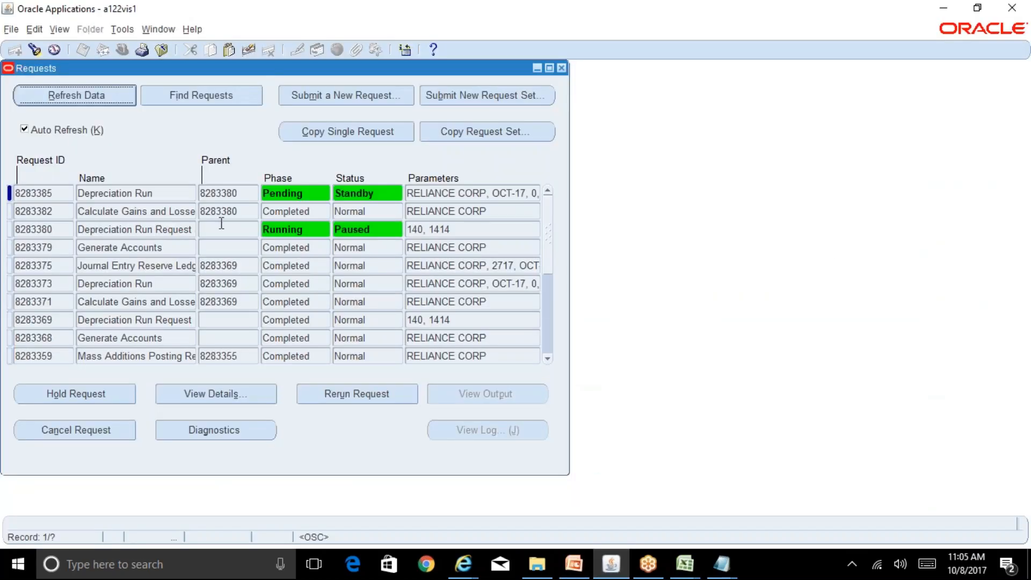
left_click(105, 101)
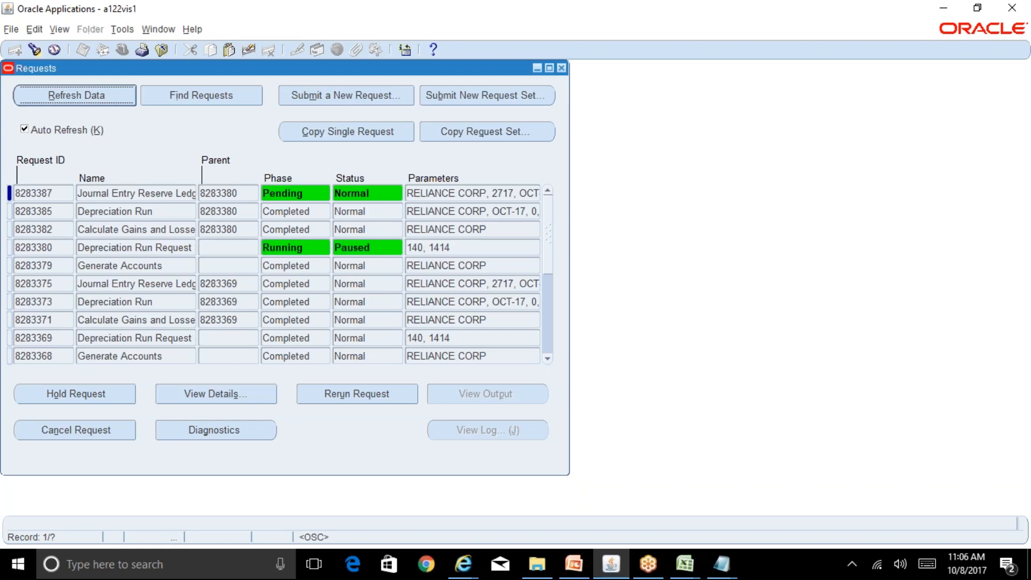
left_click(76, 95)
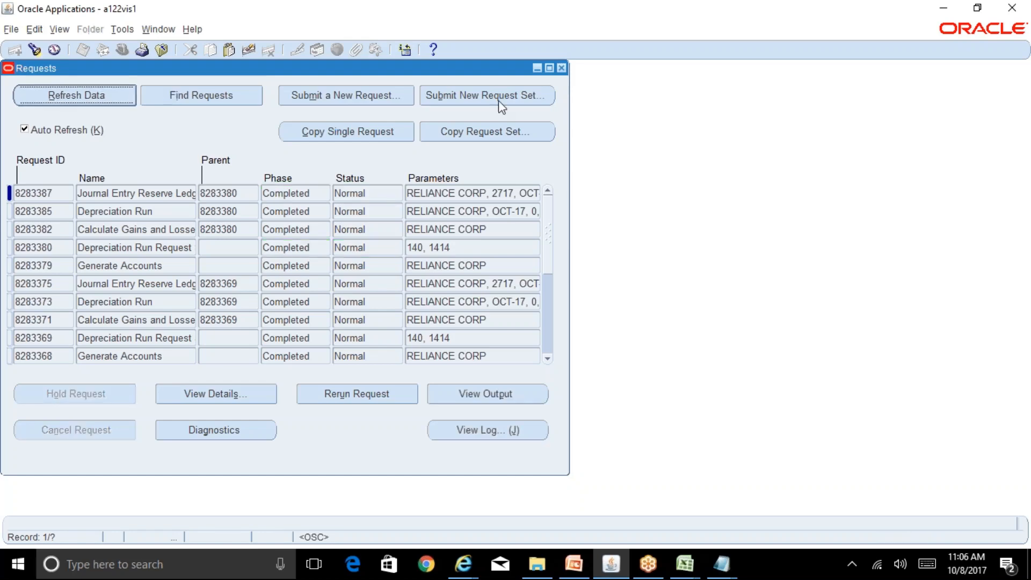
left_click(562, 69)
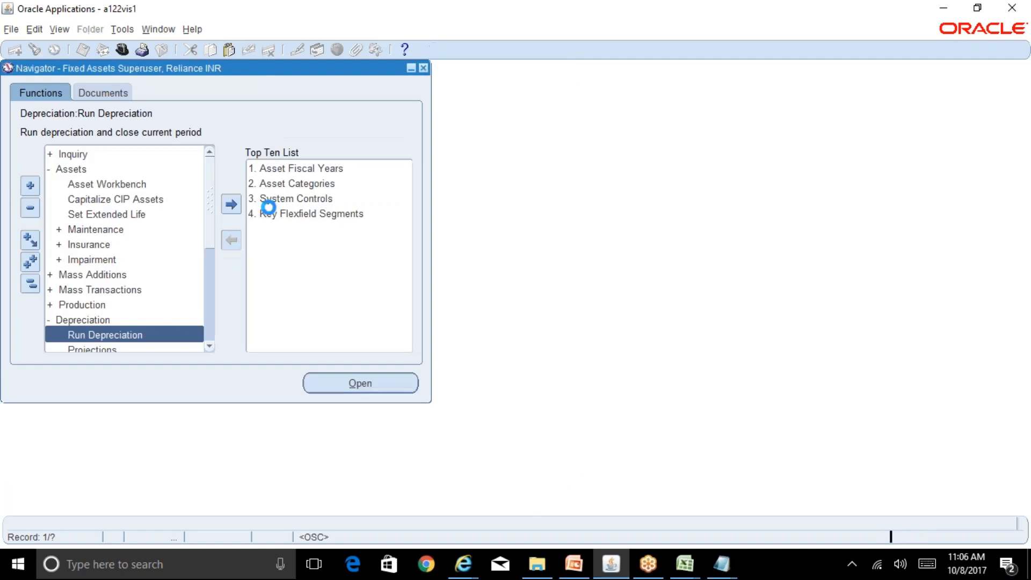
Open the Asset Workbench and find all assets in the RELIANCE CORP book
left_click(125, 187)
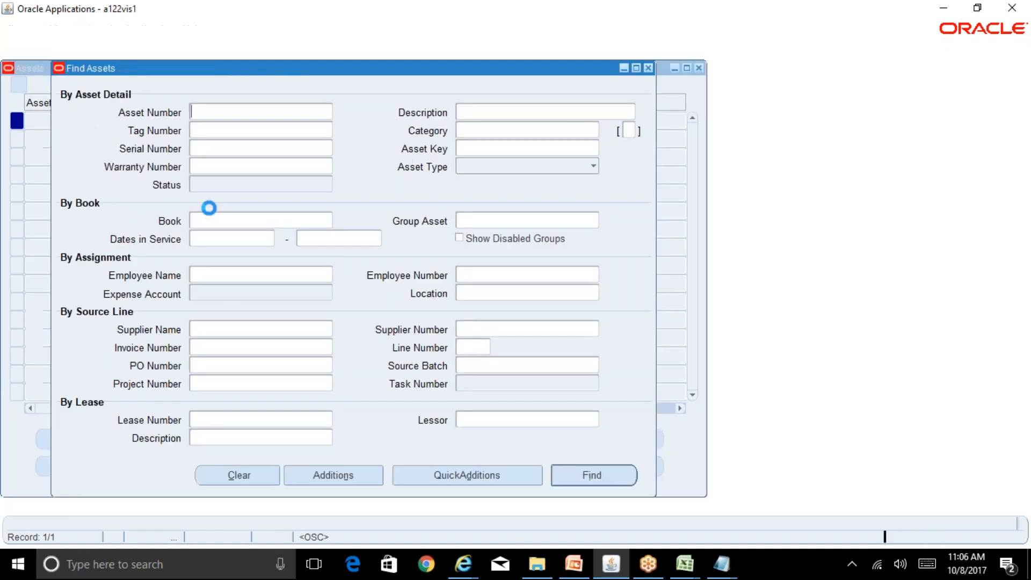
left_click(209, 220)
type("RE")
key("Return")
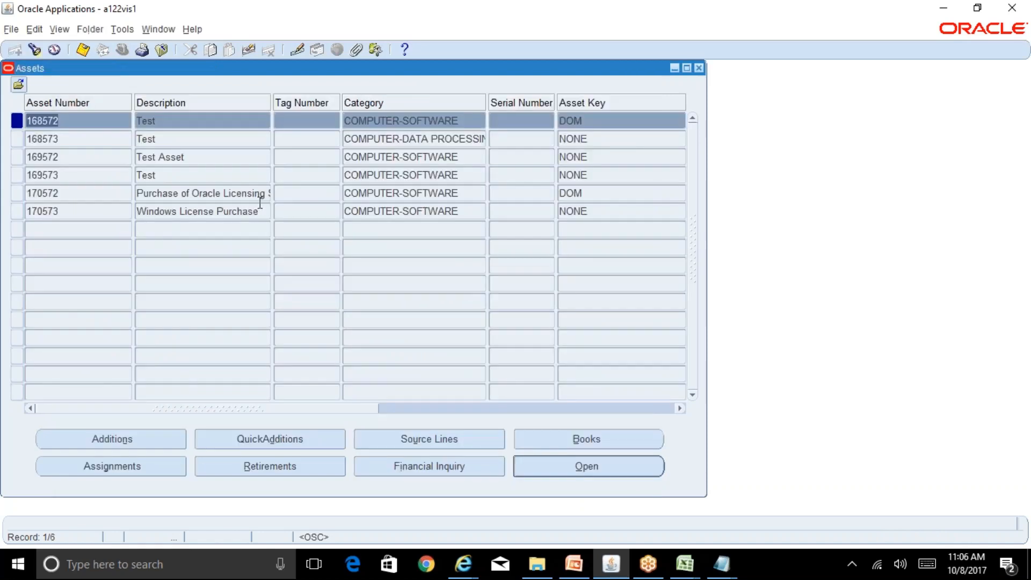
Check the OCT-17 depreciation total and recoverable cost in the financial inquiry of asset 170572, closing that window when done
left_click(260, 194)
left_click(472, 467)
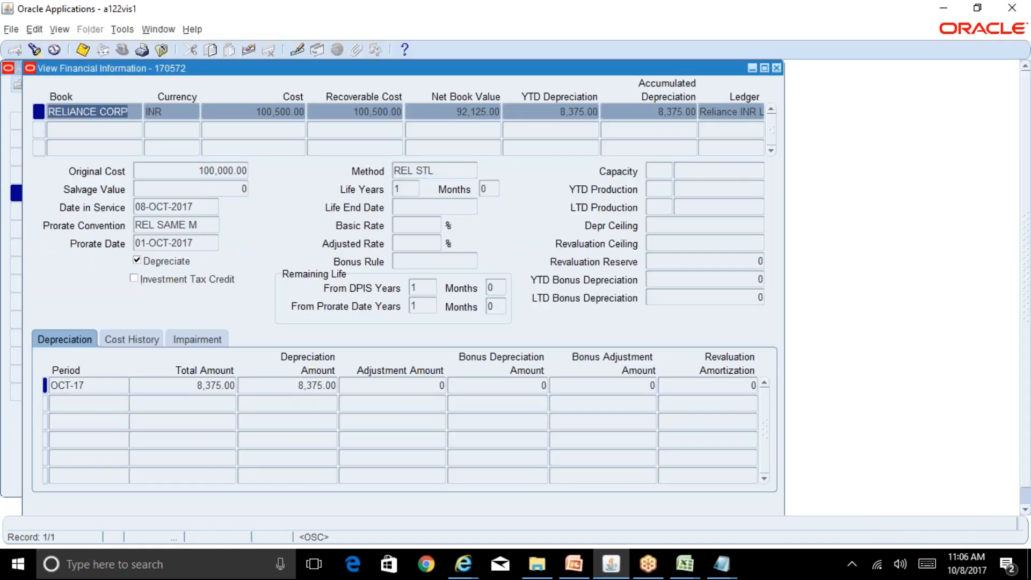
left_click(225, 386)
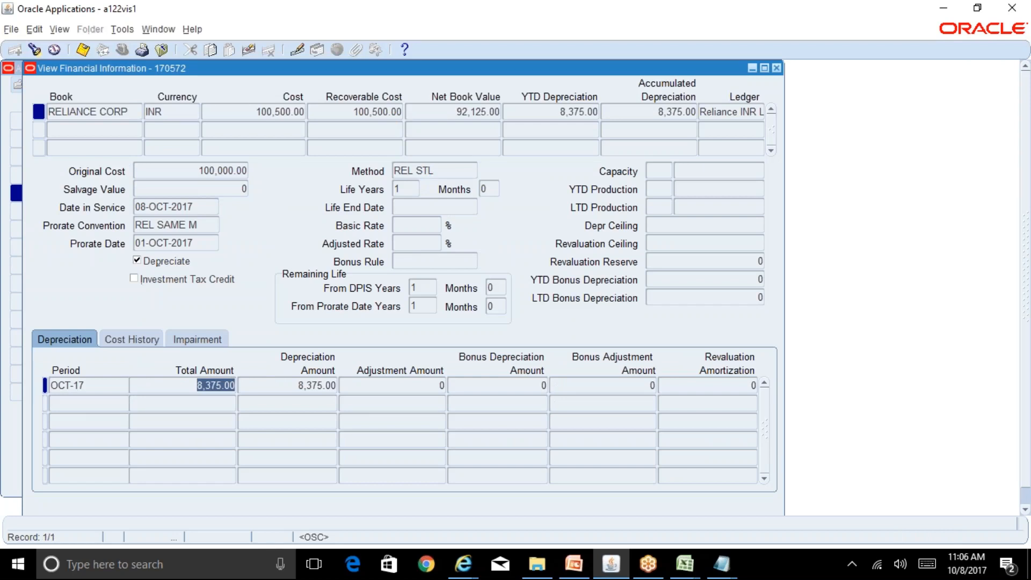
left_click(388, 111)
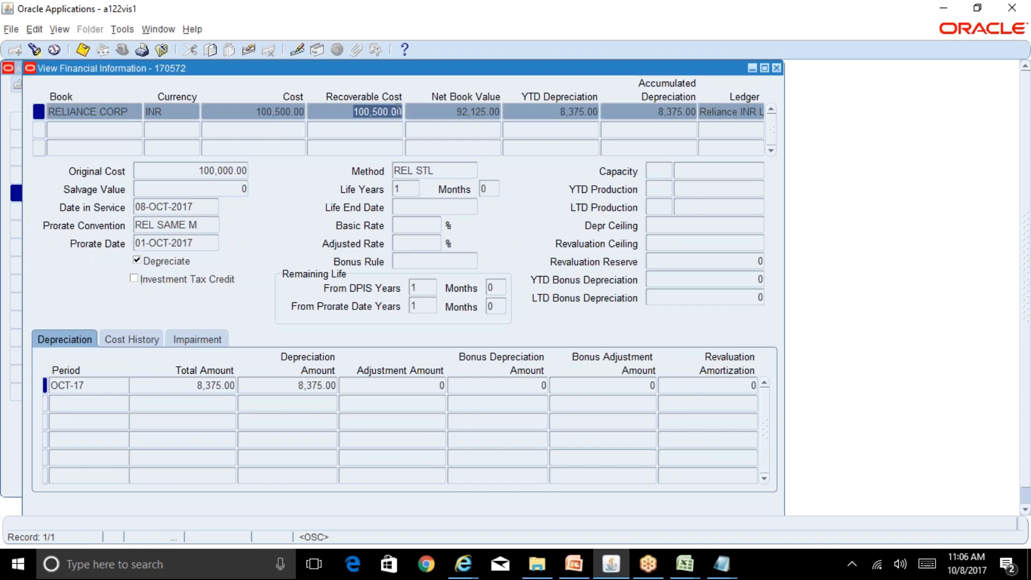
left_click(776, 68)
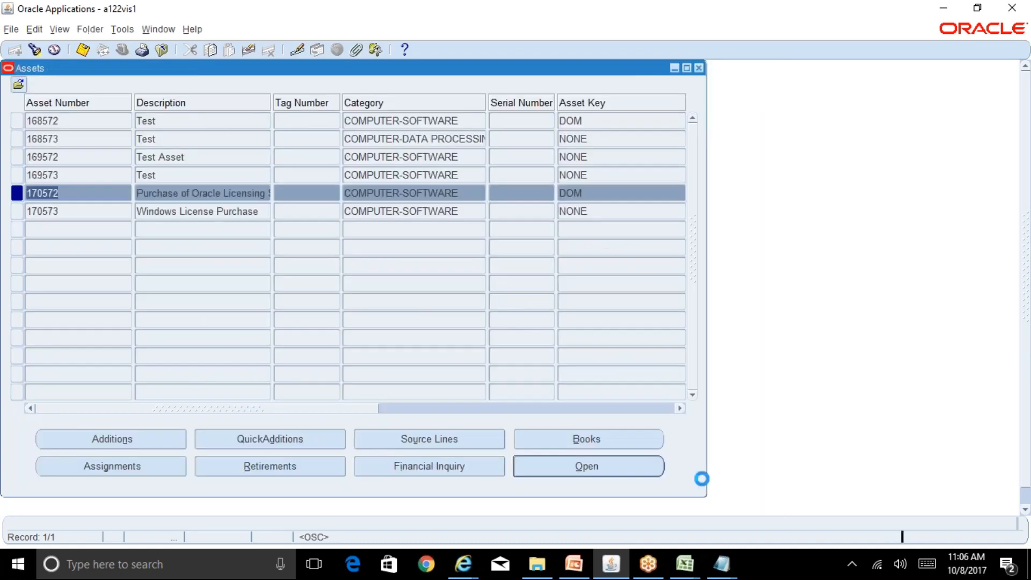
Switch to Excel and make the Oracle Fixed Assets topic "Transfer of an Asset" bold
mouse_move(685, 564)
left_click(603, 492)
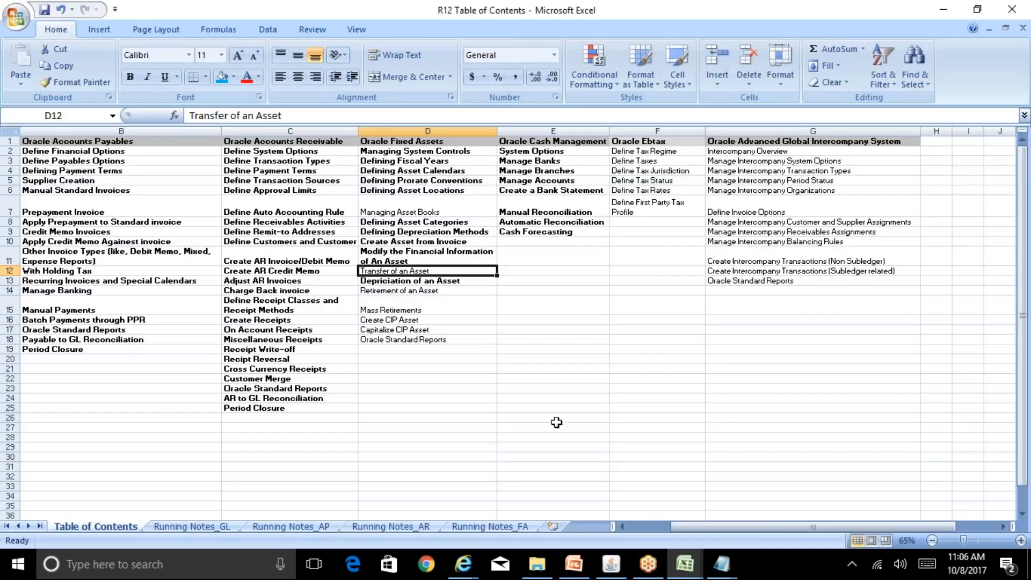
key("ctrl+b")
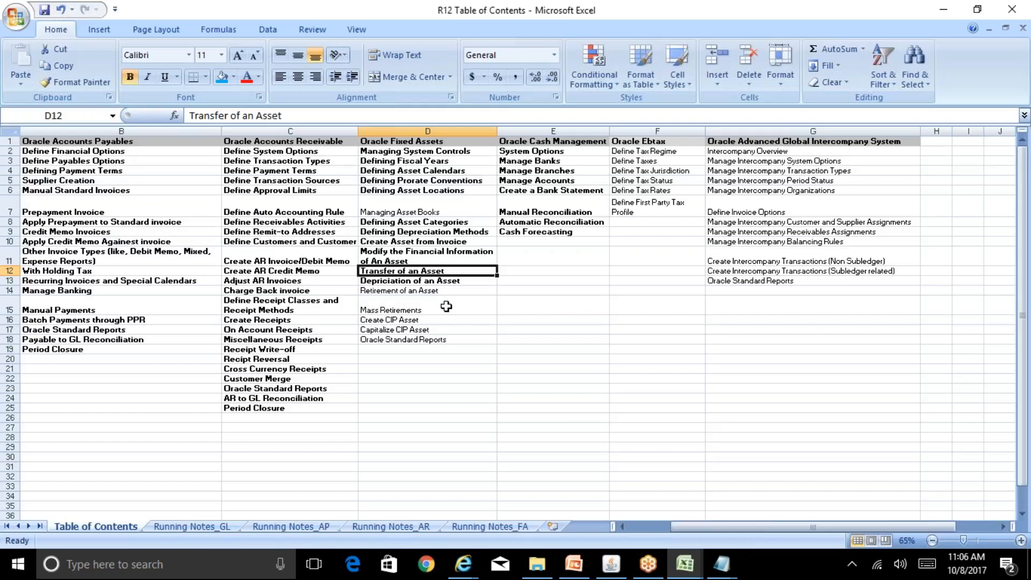
Switch to Oracle Applications and open the Assignments window of asset 170572
left_click(623, 567)
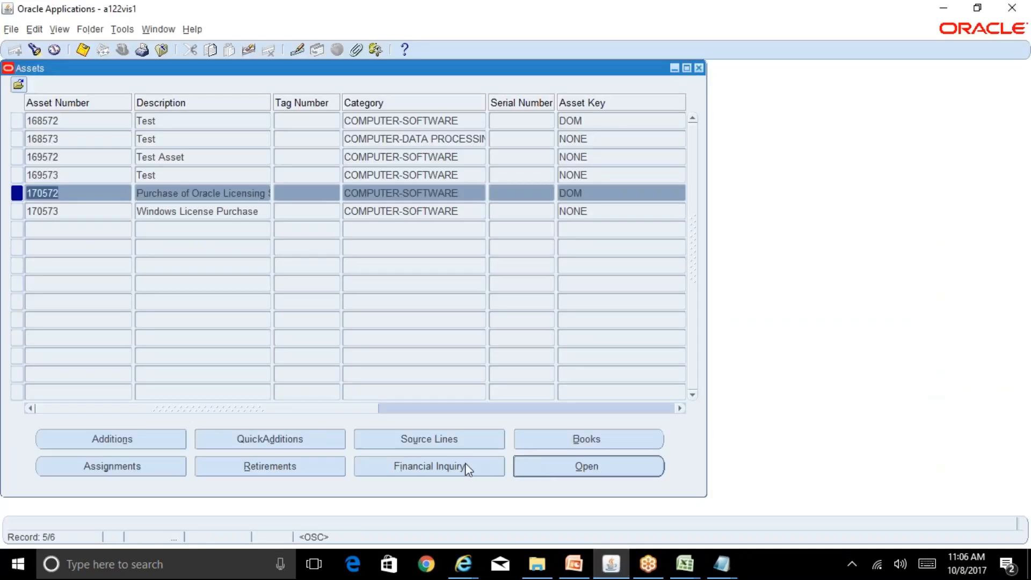
left_click(156, 464)
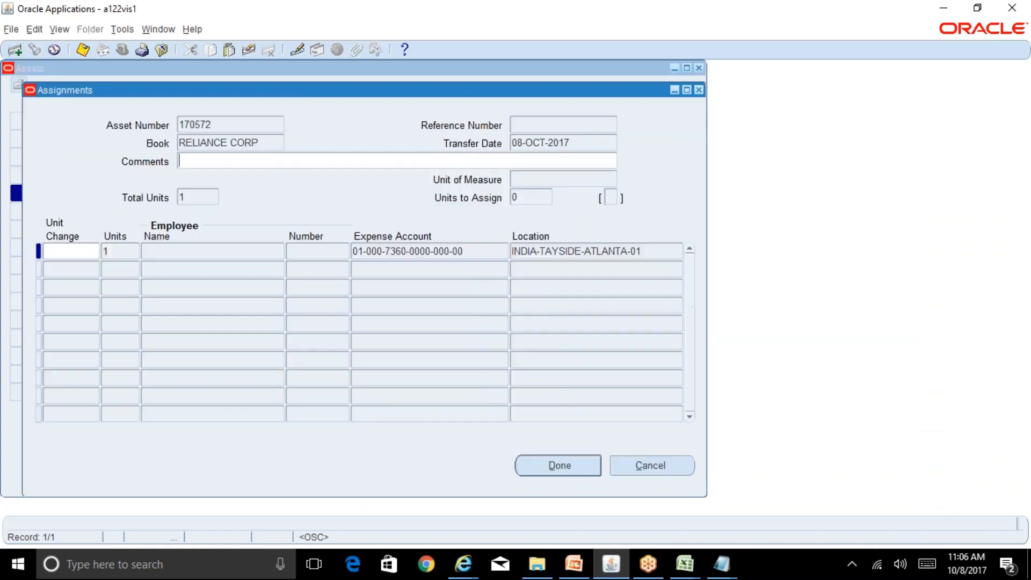
Check the expense account and assigned units on asset 170572's existing assignment line
left_click(360, 252)
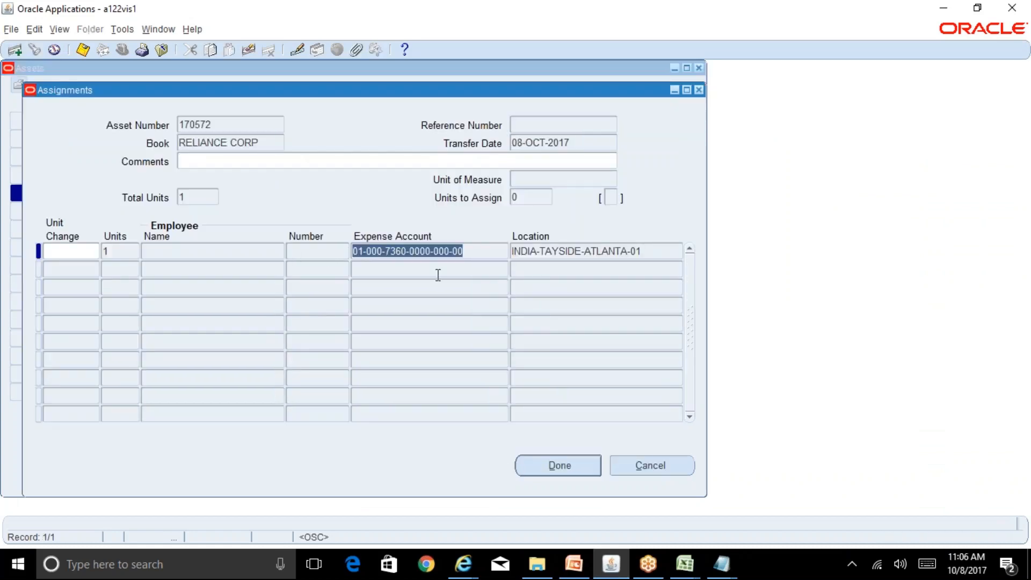
key("alt+Tab")
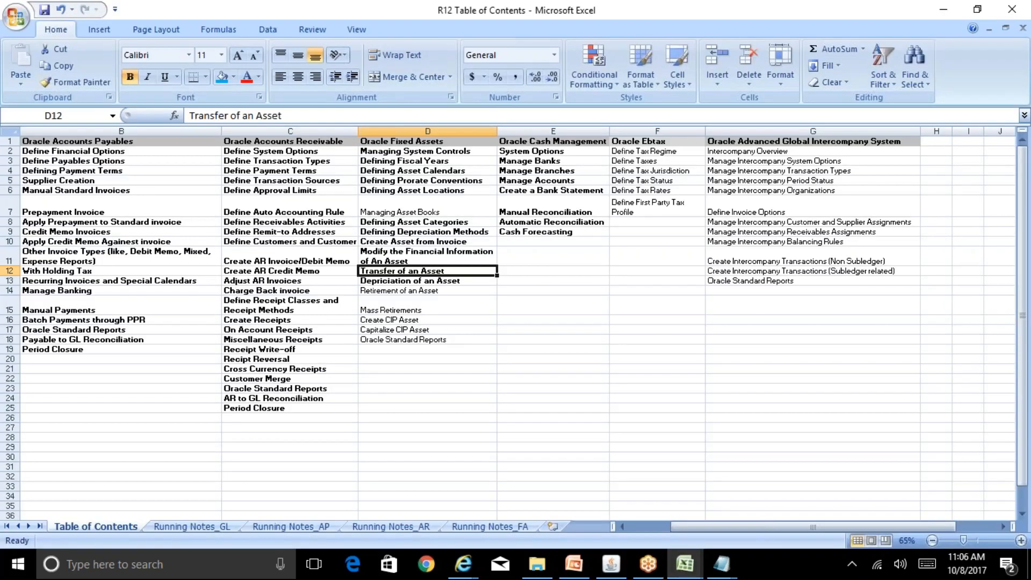
key("alt+Tab")
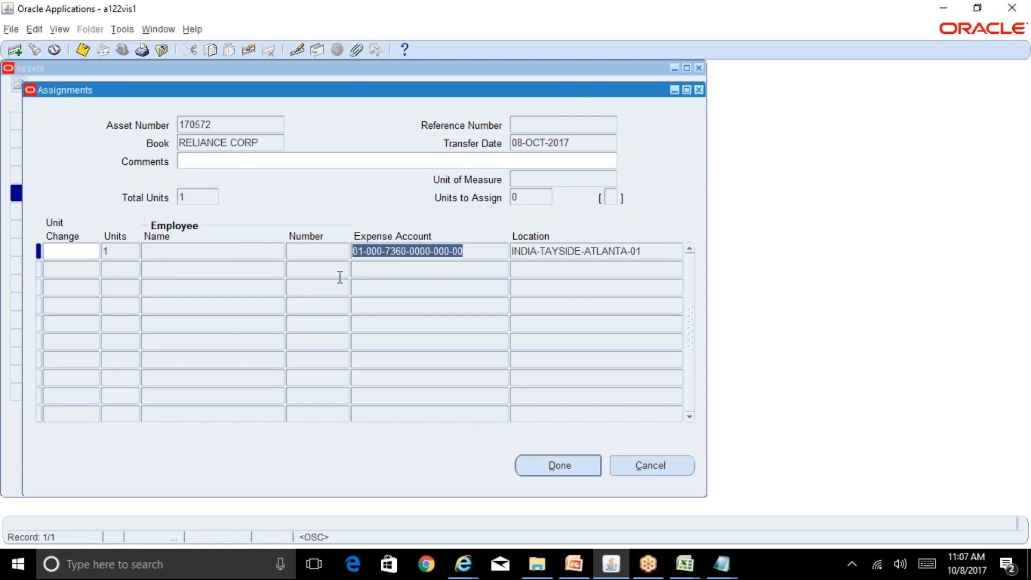
left_click(120, 254)
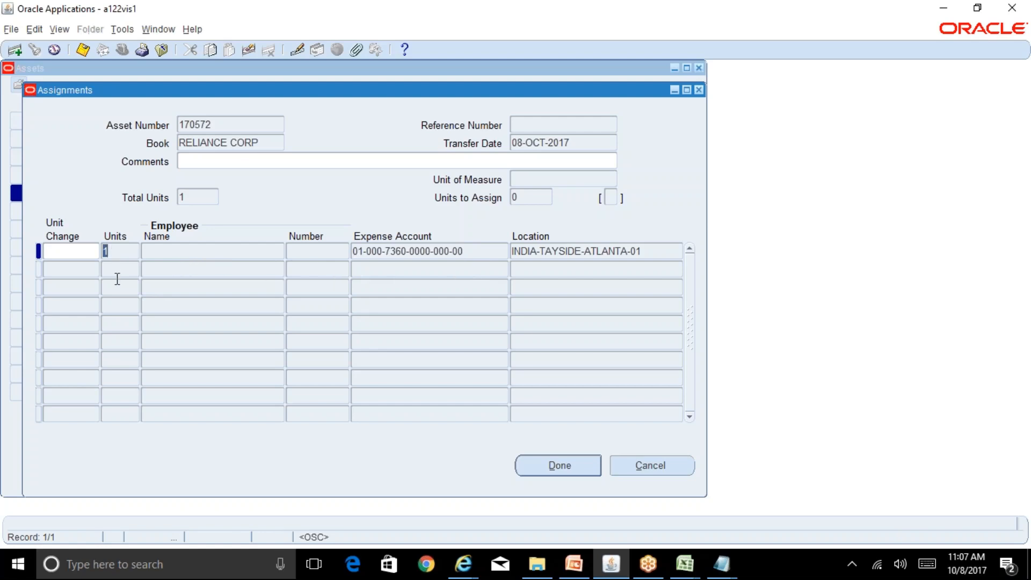
Enter a unit change of -1 on the existing assignment and 1 on a new line, copying the expense account from the line above
left_click(77, 251)
type("-1")
left_click(78, 270)
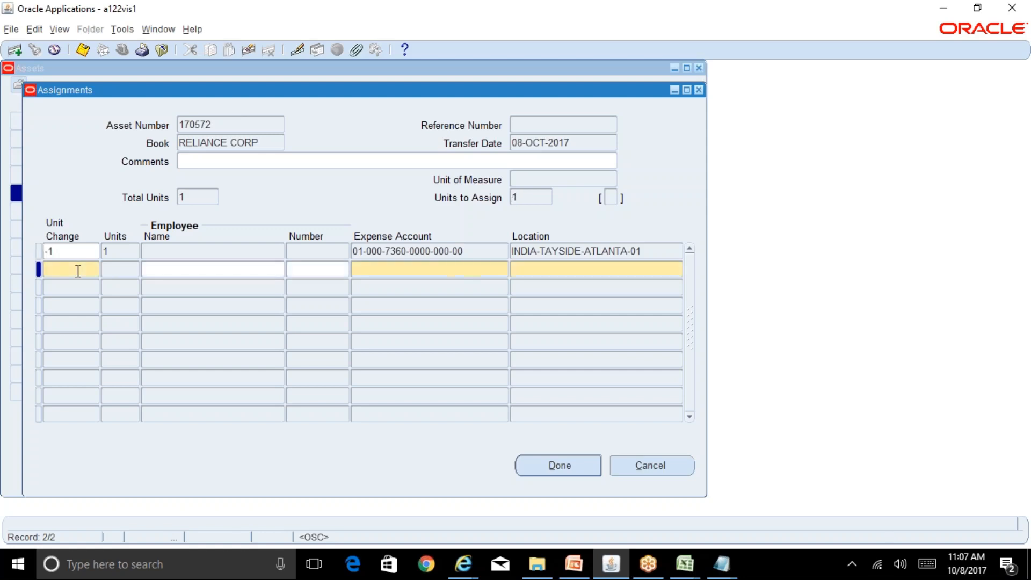
type("1")
left_click(378, 267)
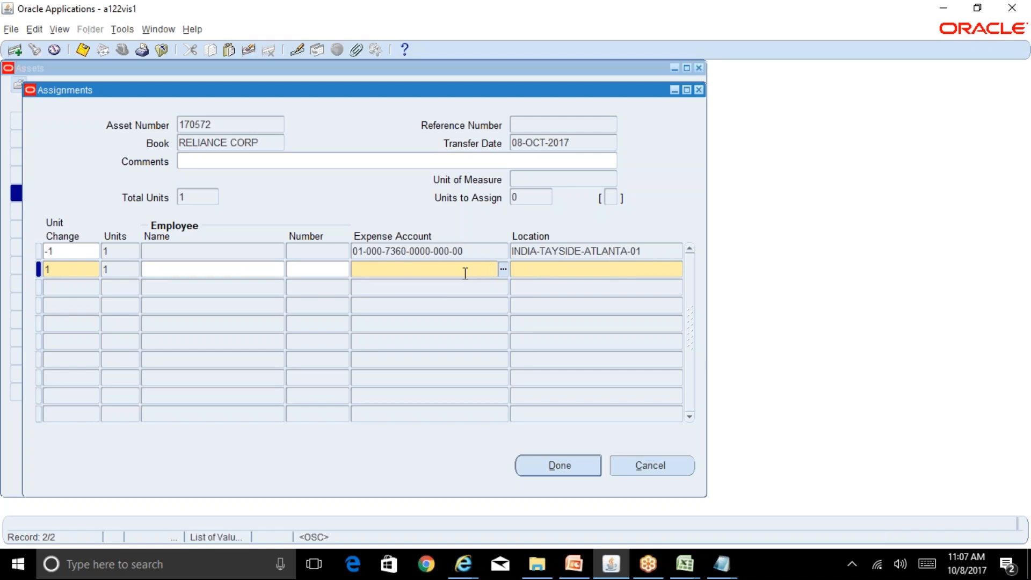
key("shift+F5")
key("Tab")
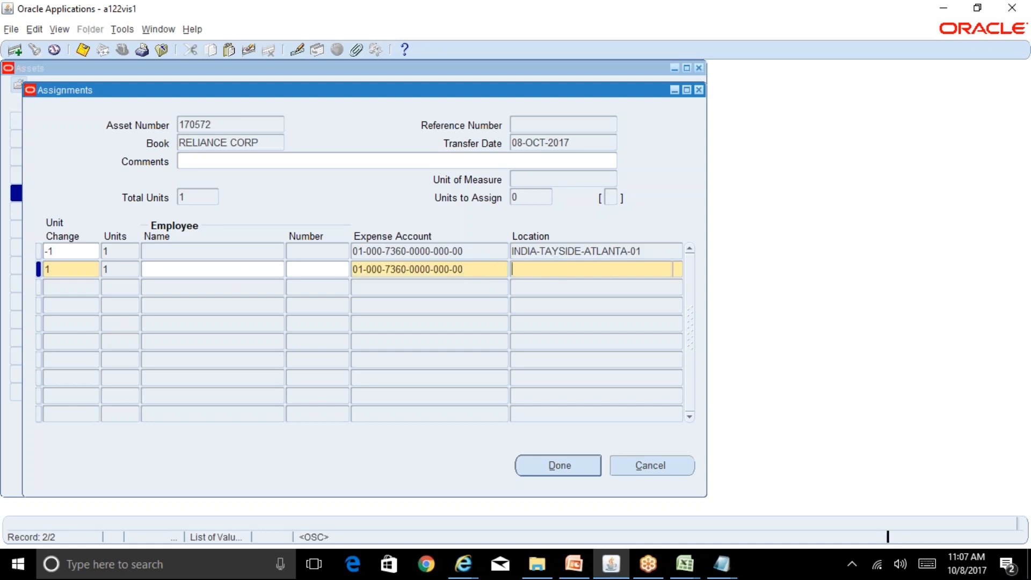
Set the new assignment line's location country to INDIA and state/county to AVON
left_click(677, 270)
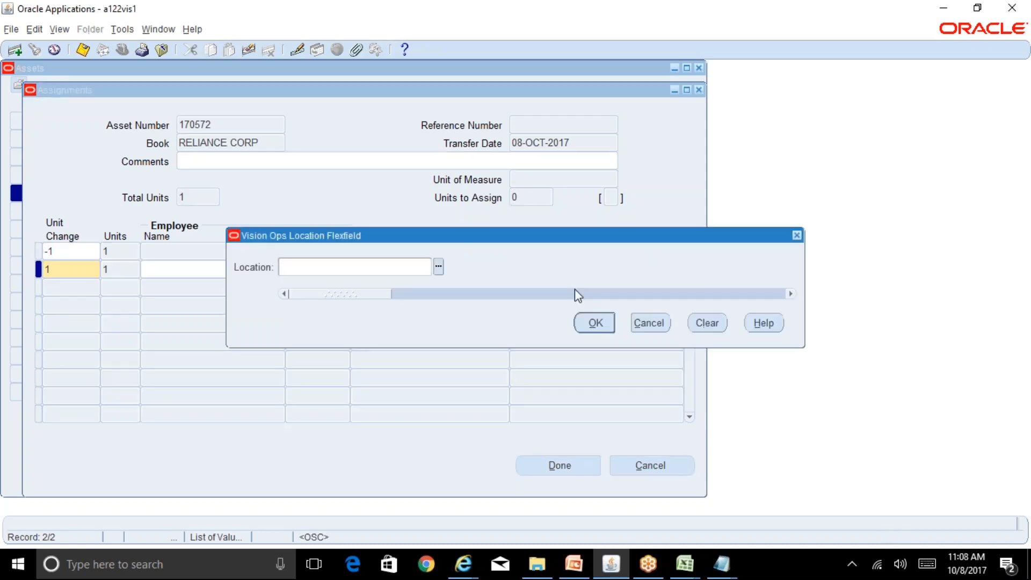
left_click(594, 322)
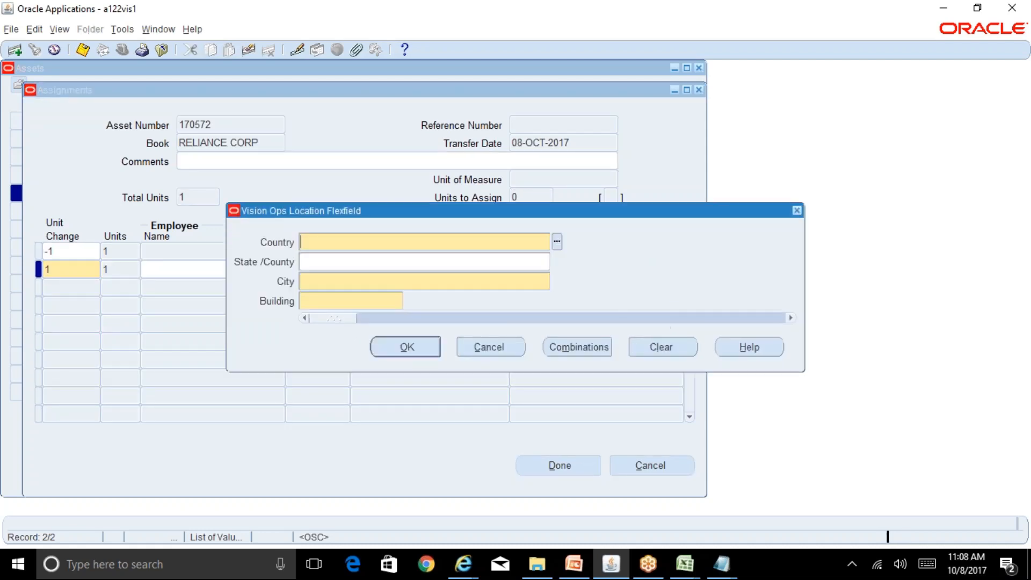
type("india")
key("Tab")
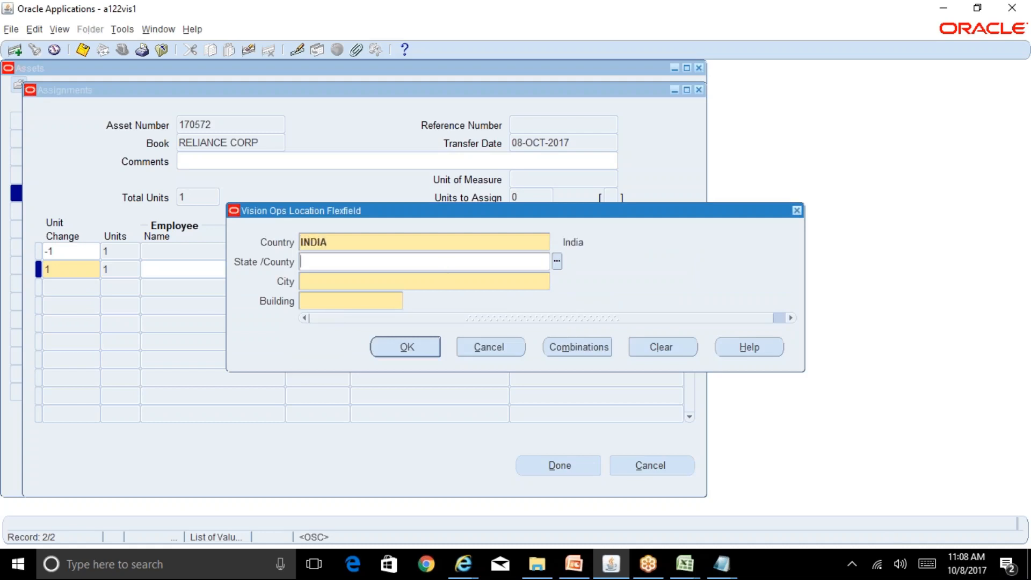
key("ctrl+l")
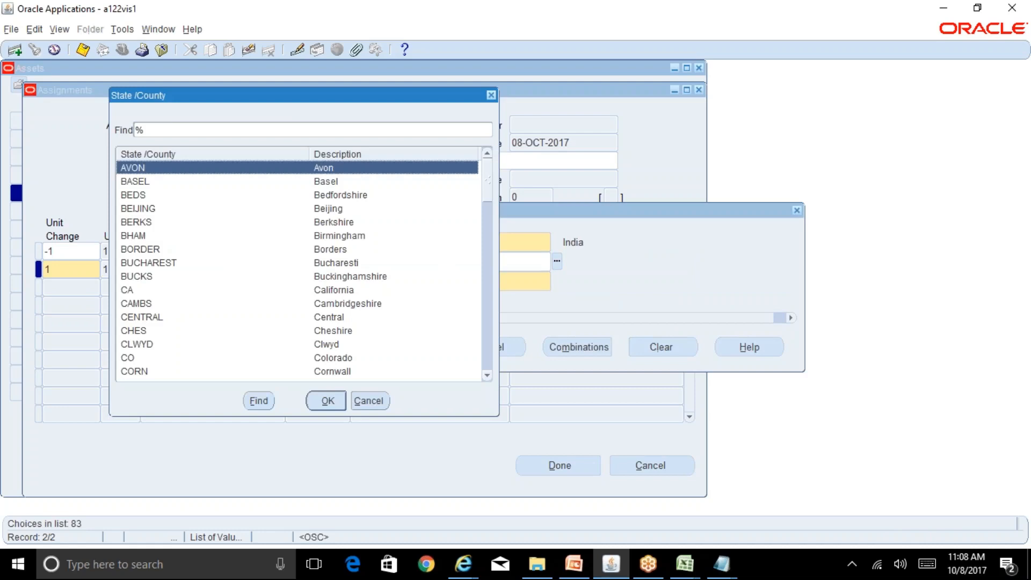
key("Return")
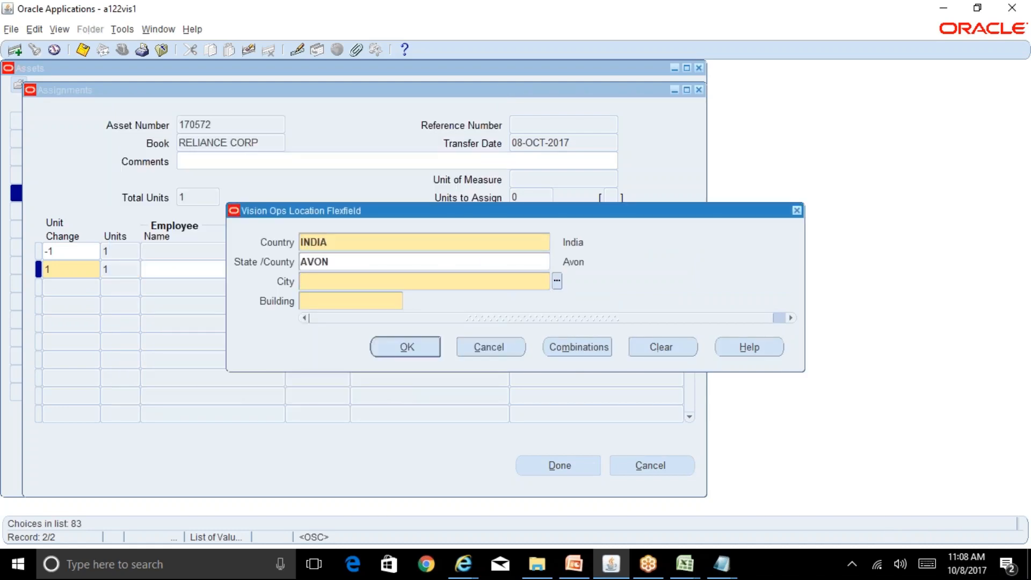
Complete the new line's location with city ARLINGTON and building 01_CLASS, and accept it
key("ctrl+l")
key("Down")
key("Down")
key("Down")
key("Down")
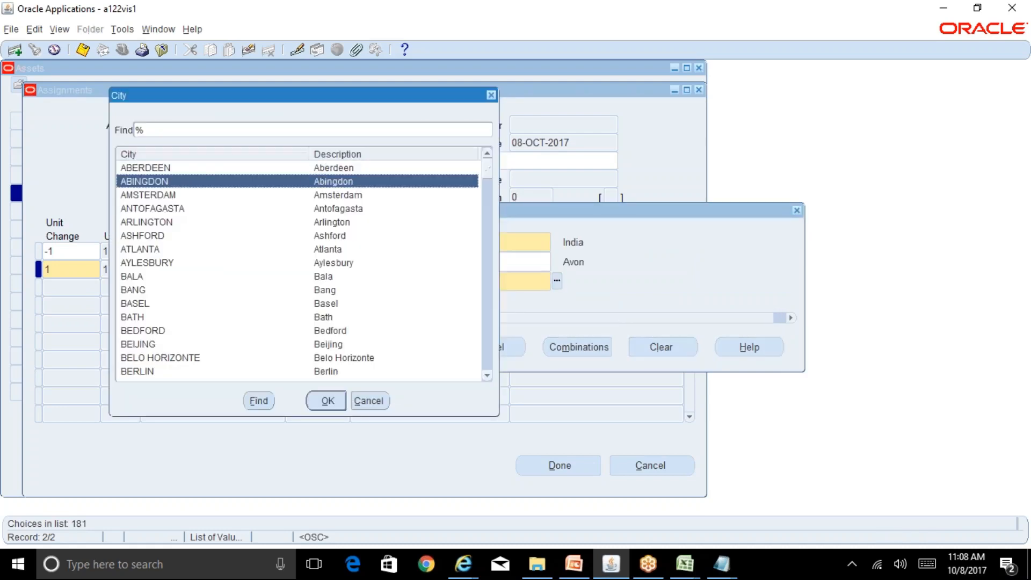
key("Return")
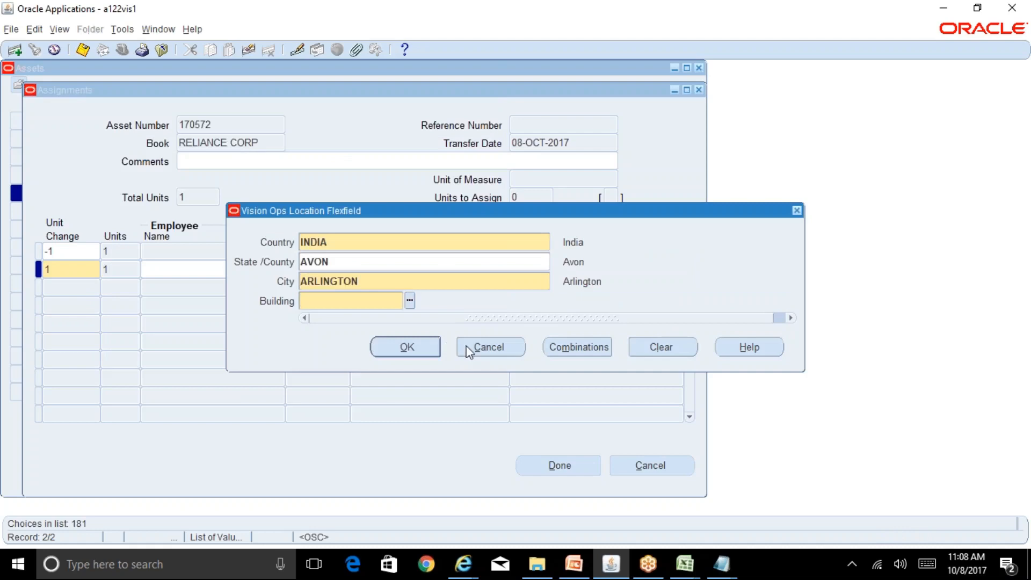
key("ctrl+l")
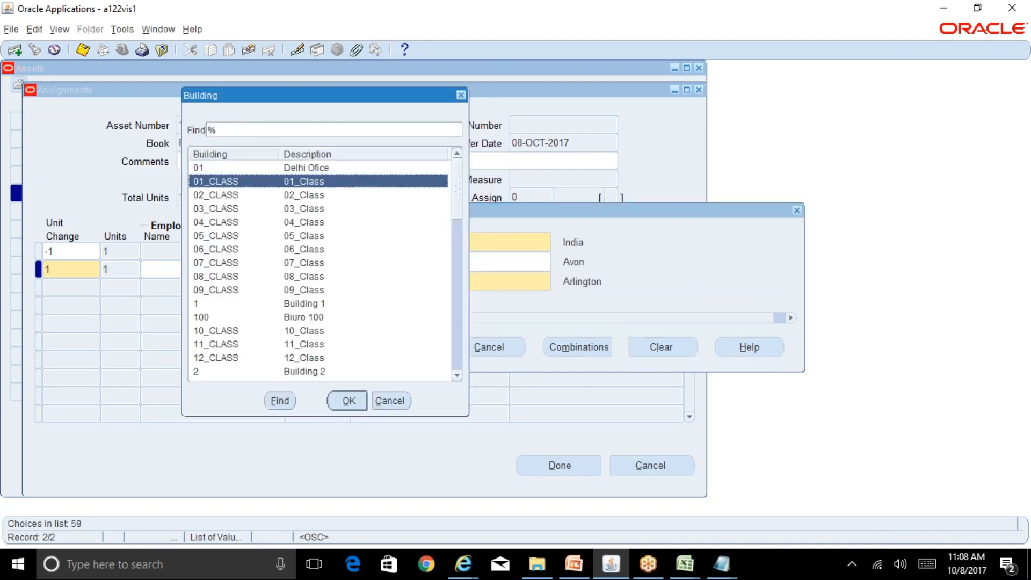
key("Return")
left_click(403, 349)
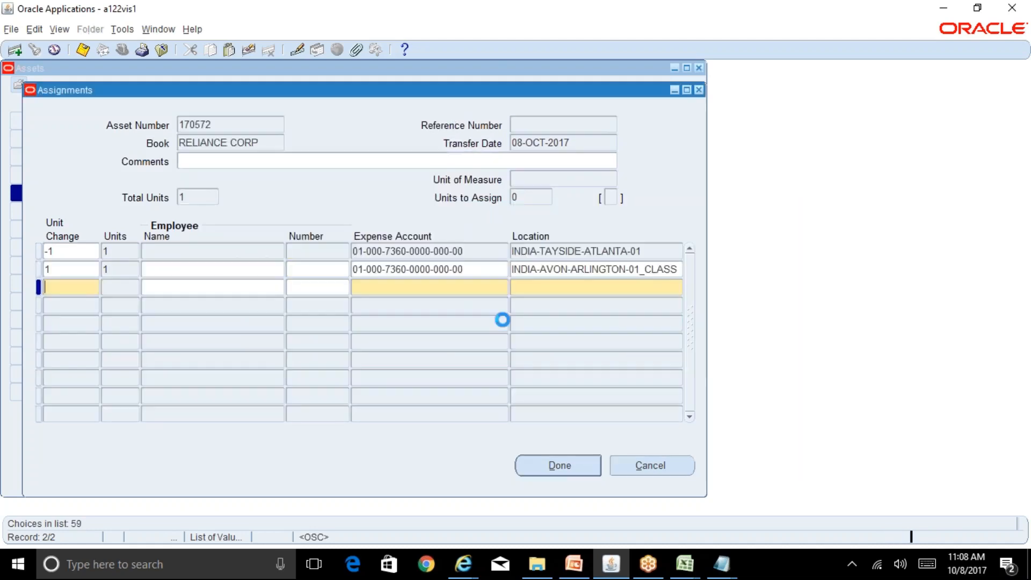
Review the new line's location and expense account, and commit the asset transfer
left_click(590, 271)
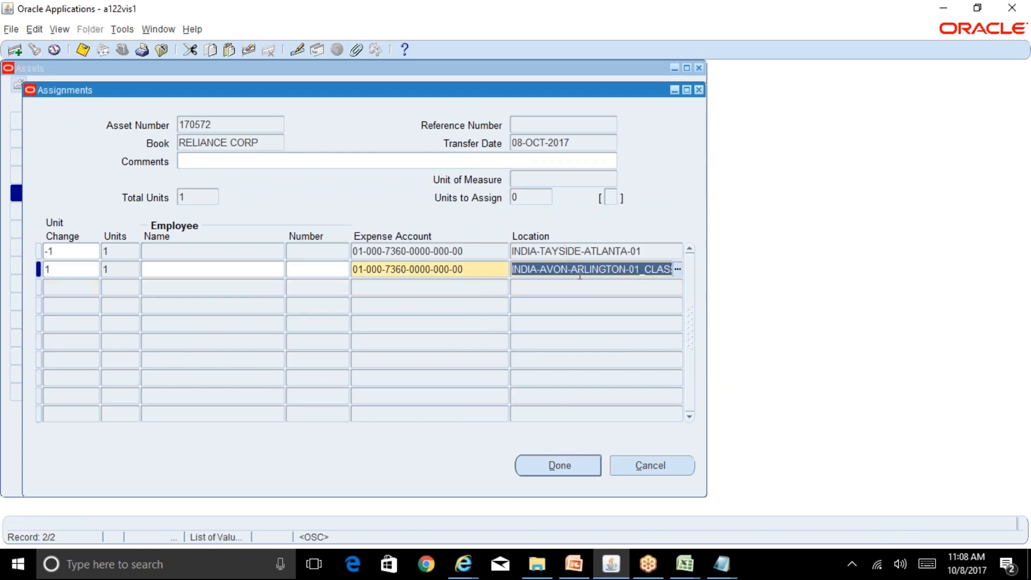
left_click(481, 267)
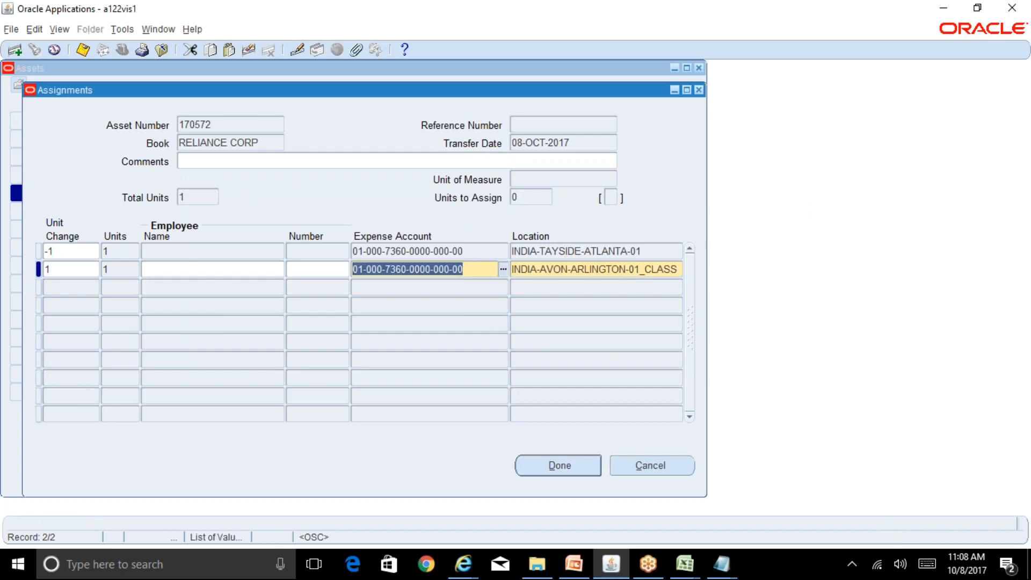
left_click(582, 466)
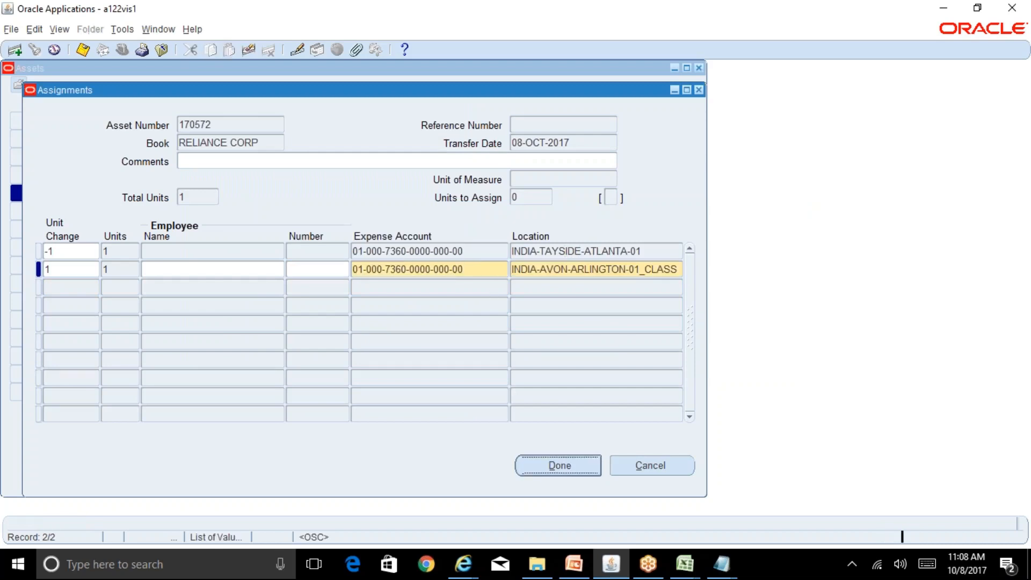
left_click(643, 329)
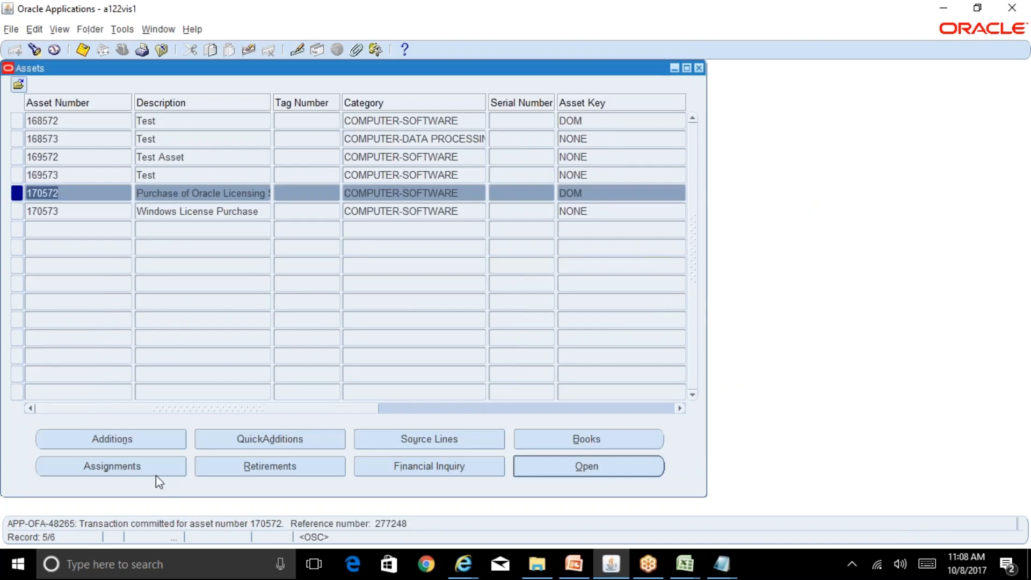
Reopen the assignments of asset 170572, check its location and expense account, and close them without changes
left_click(156, 474)
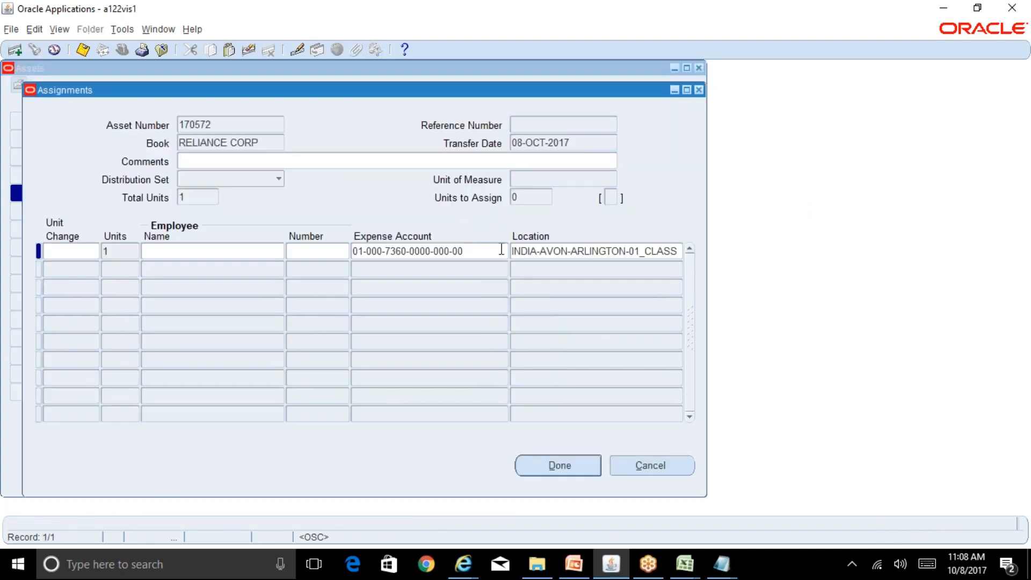
left_click(550, 251)
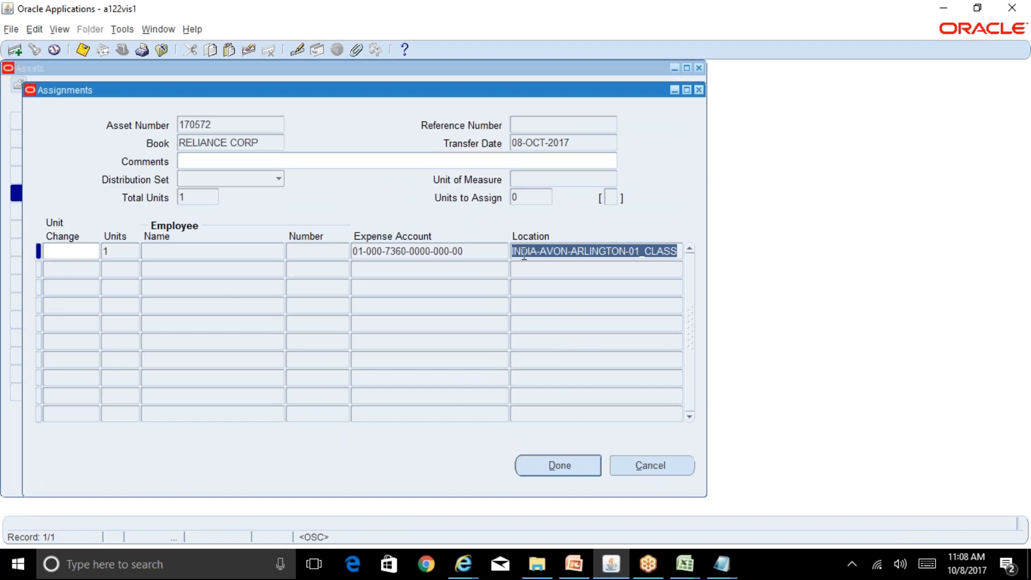
left_click(499, 248)
left_click(591, 253)
left_click(640, 465)
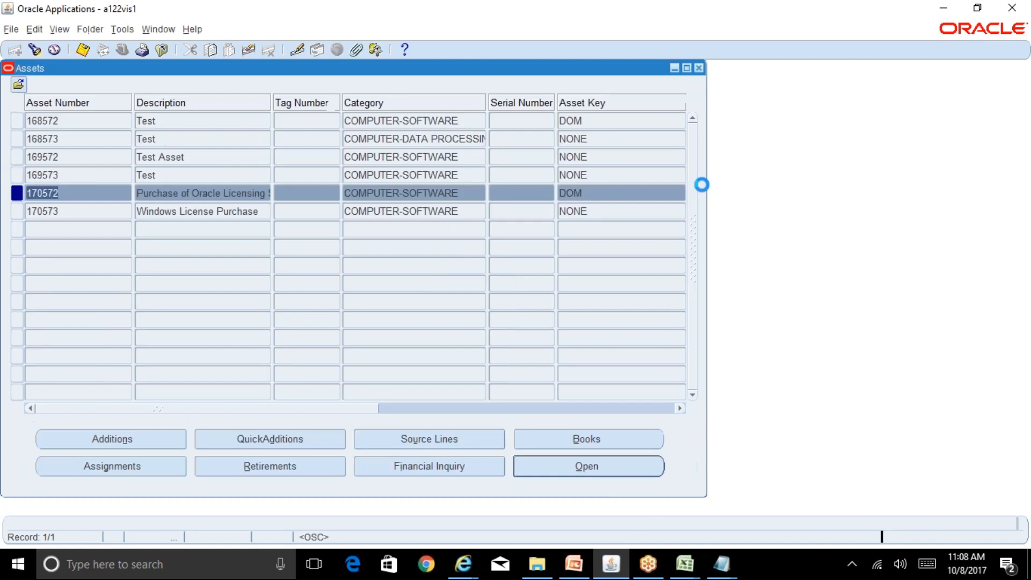
Close the Assets window and open the Mass Transfers form from the Mass Transactions functions
left_click(698, 68)
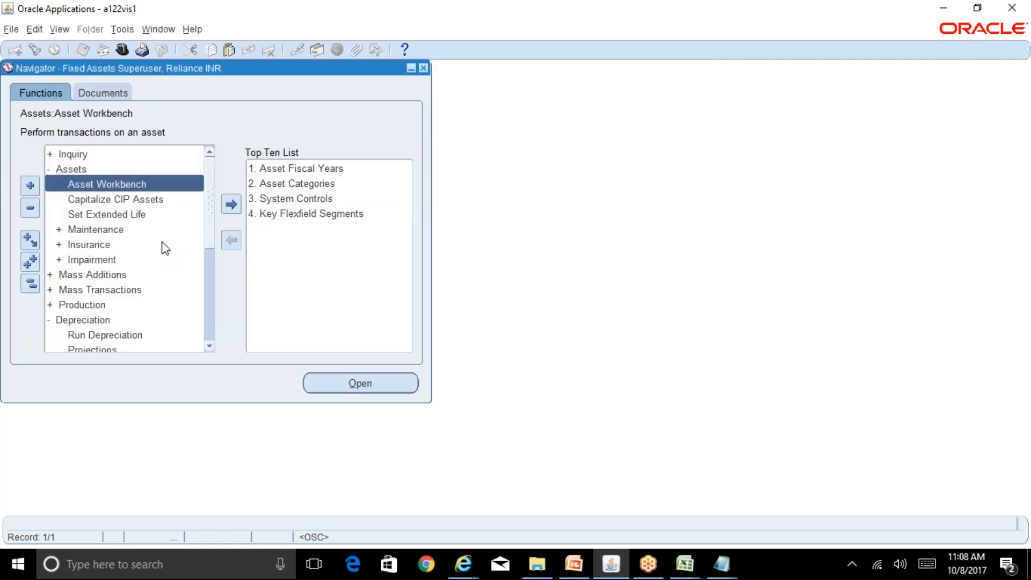
left_click(30, 284)
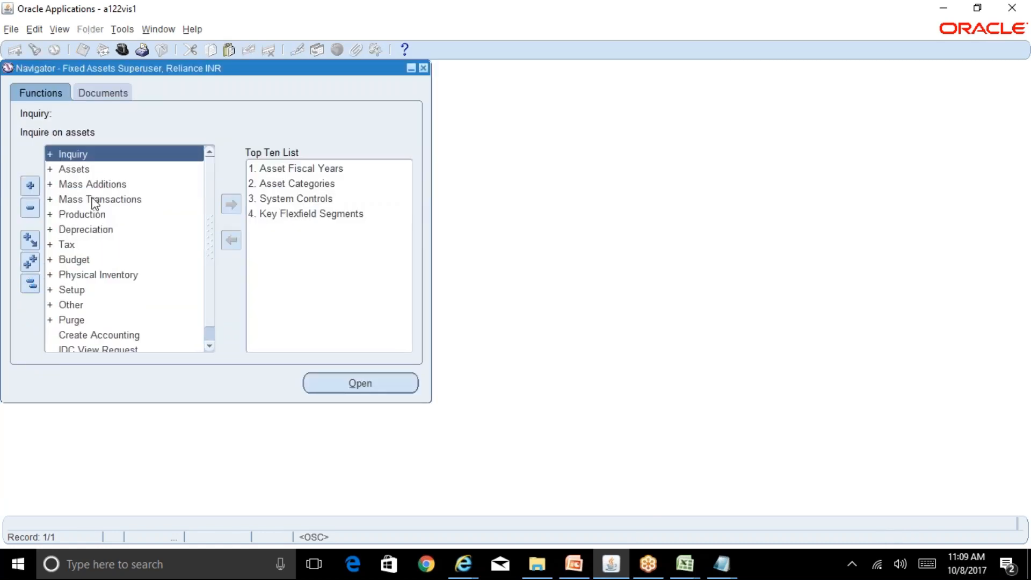
double_click(93, 199)
double_click(110, 215)
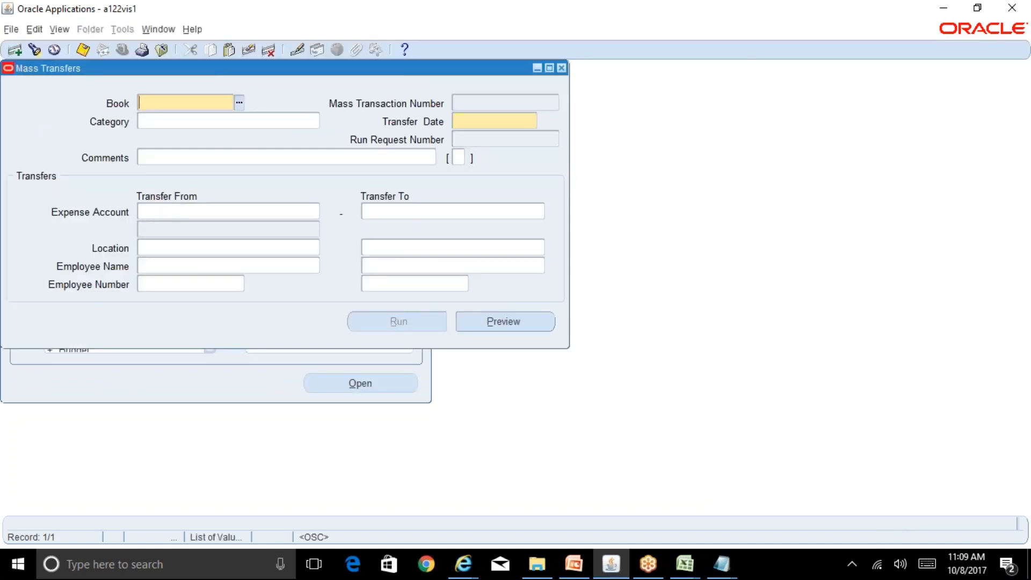
Set the mass transfer's book to RELIANCE CORP and its category to COMPUTER-SOFTWARE
type("REL")
key("Tab")
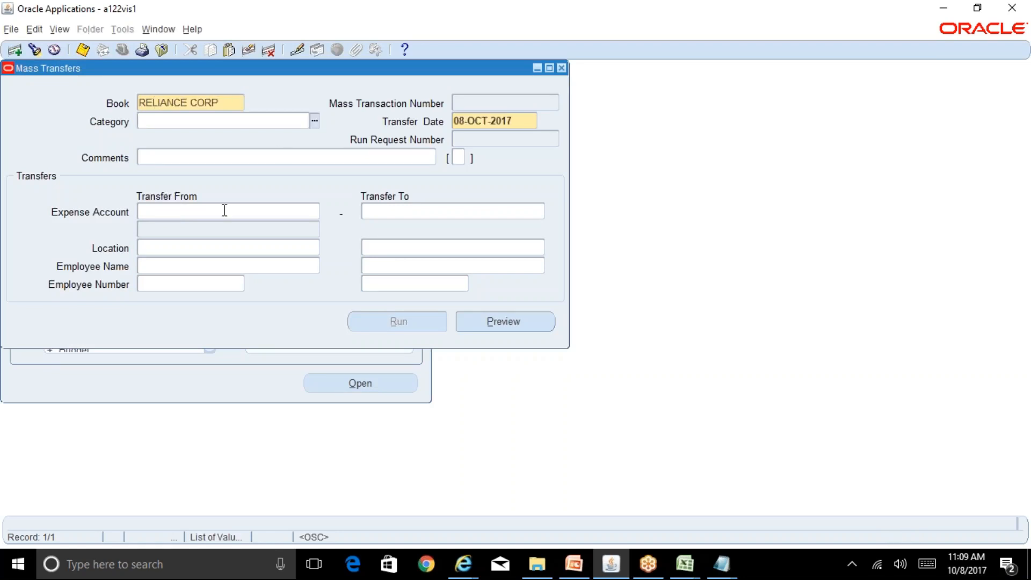
left_click(316, 123)
type("computer")
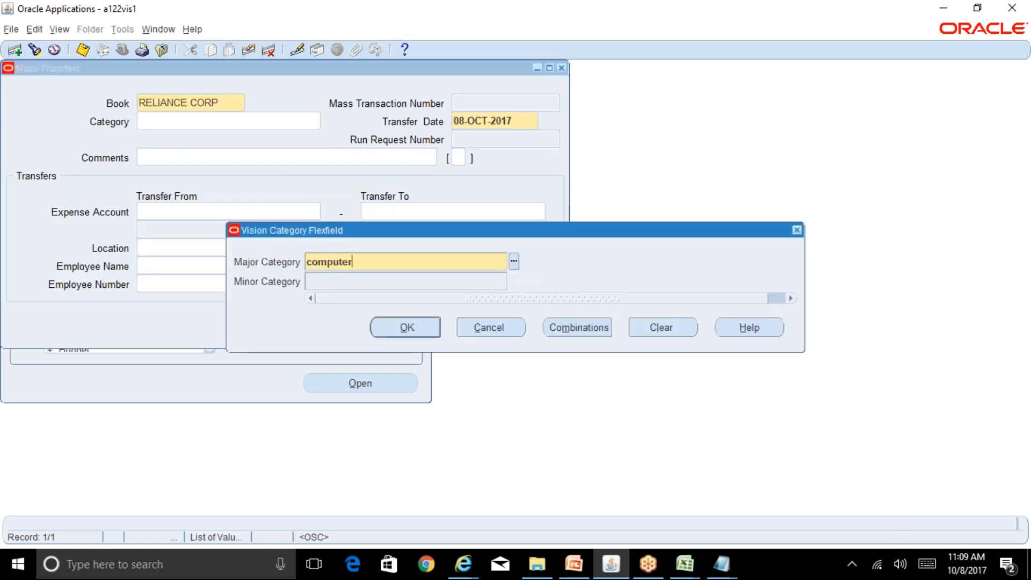
key("Tab")
type("sof")
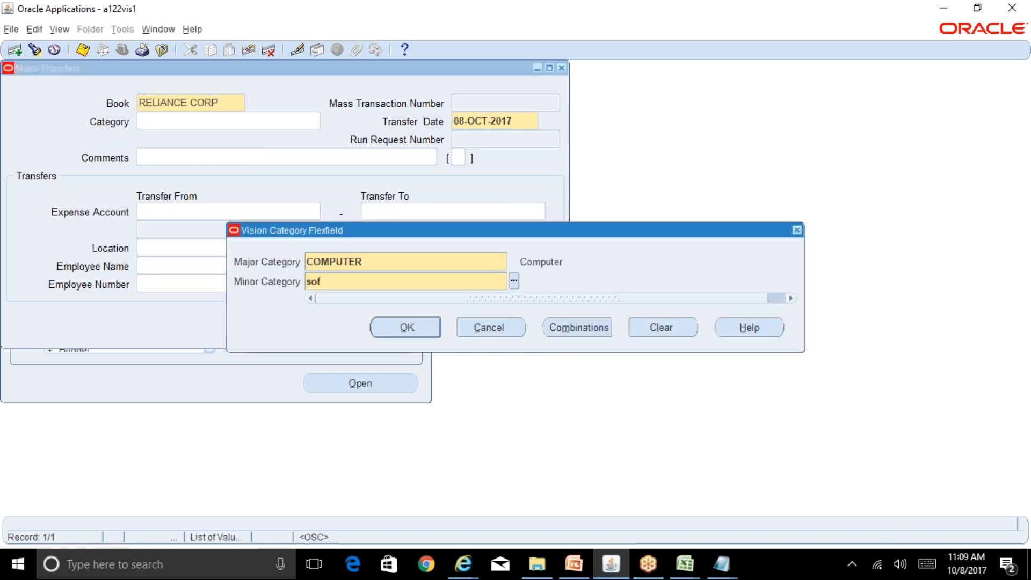
type("tware")
key("Tab")
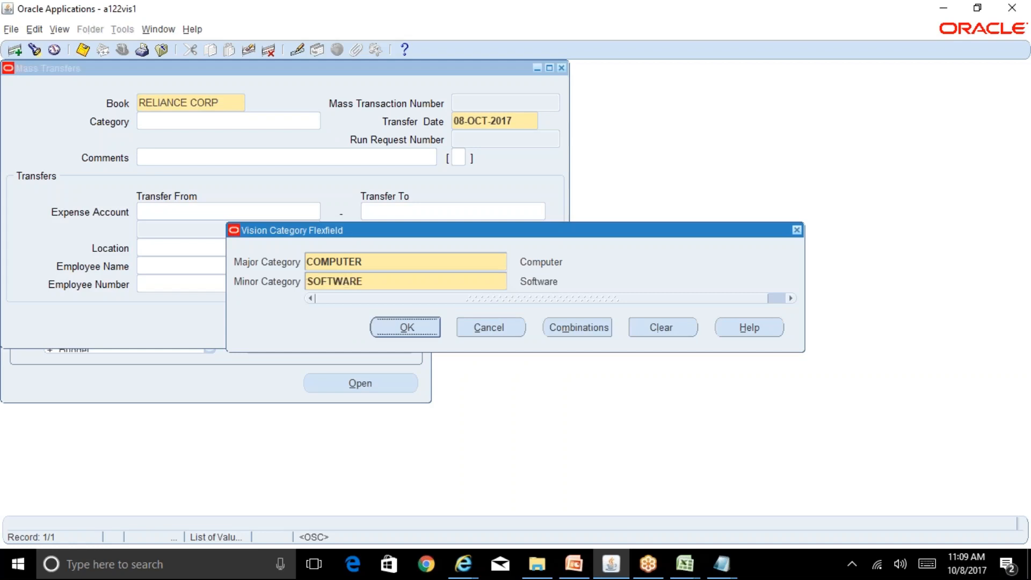
left_click(406, 327)
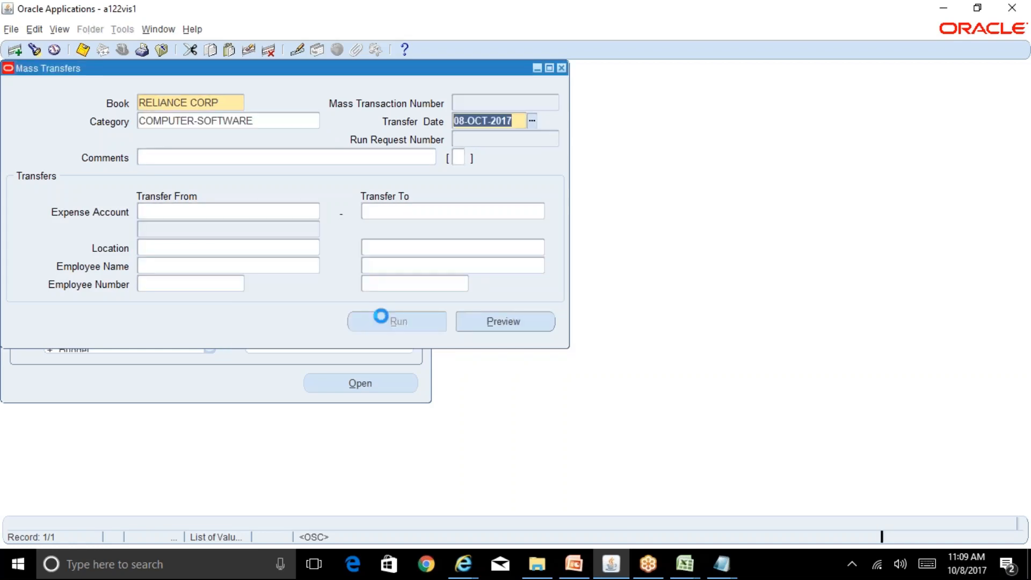
Dismiss the source expense account range without values, and set the destination location's country to INDIA and state to BHAM
left_click(210, 212)
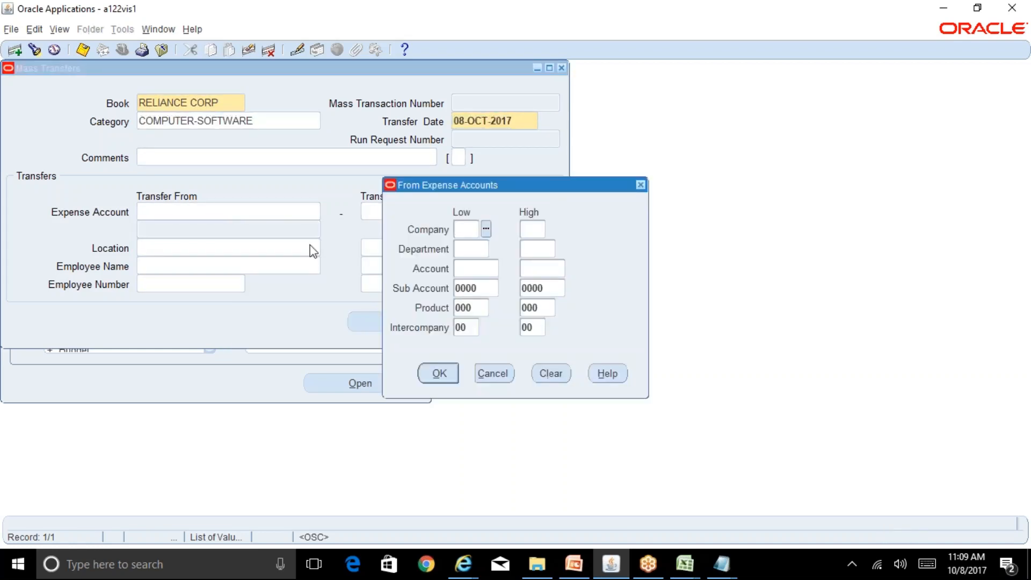
left_click(492, 372)
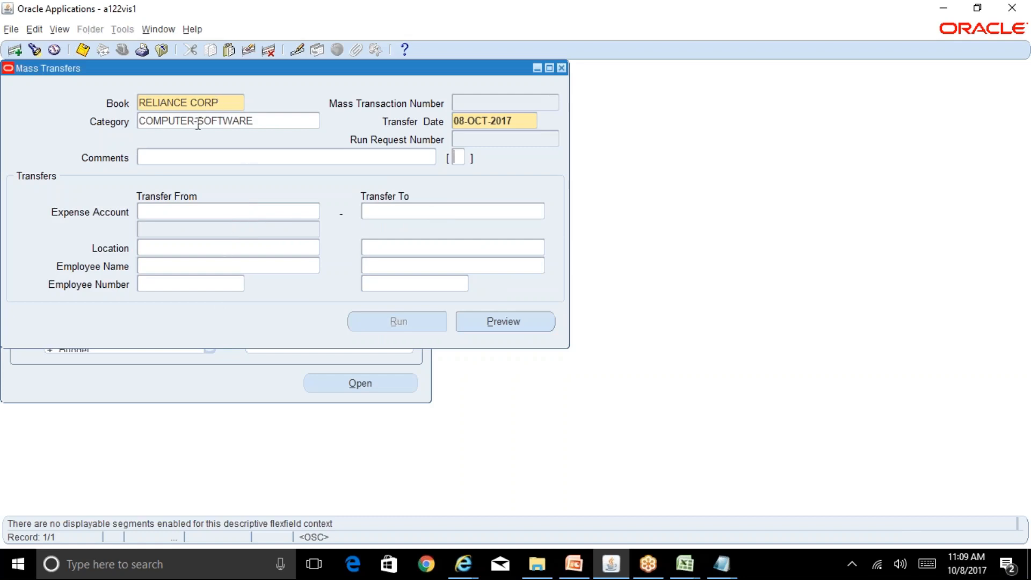
left_click(427, 246)
left_click(539, 248)
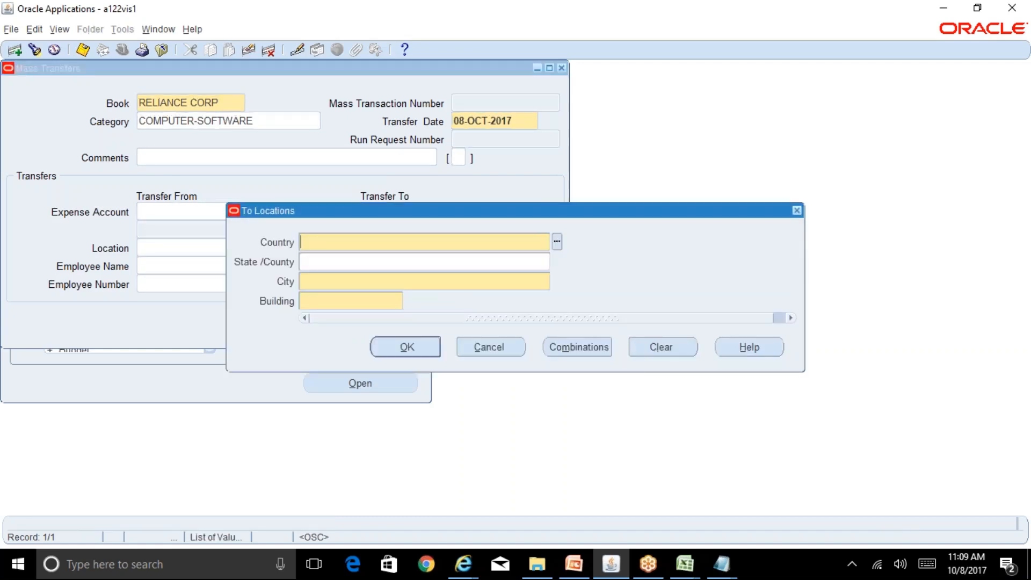
type("india")
key("Tab")
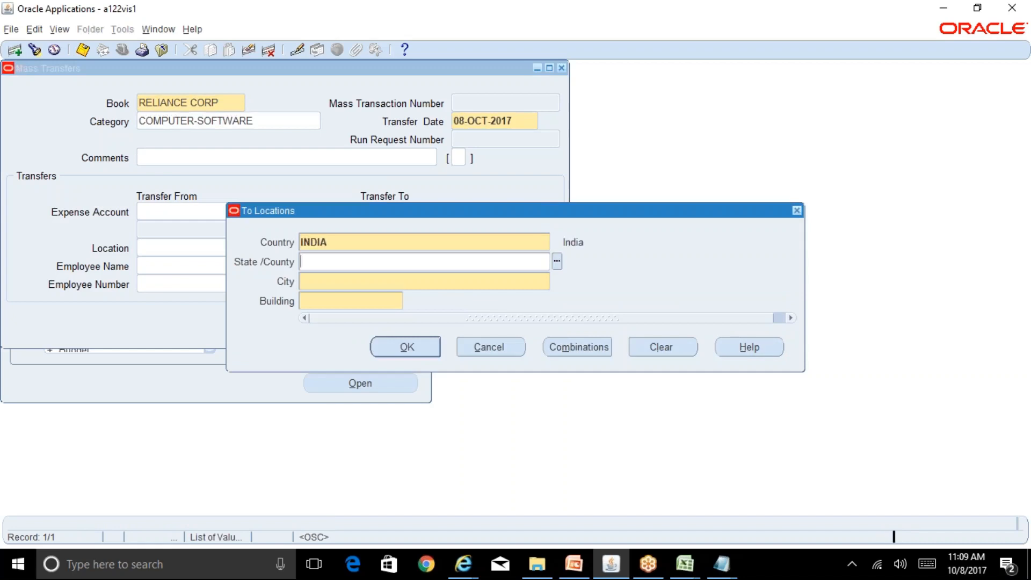
key("ctrl+l")
key("Down")
key("Down")
key("Down")
key("Down")
key("Down")
key("Return")
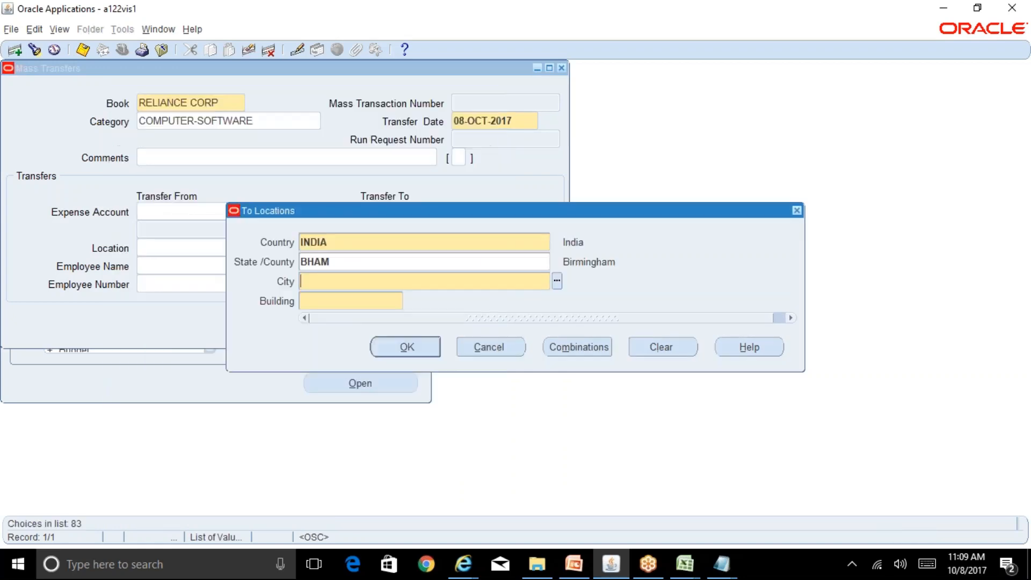
Choose BERLIN as the city of the destination location
key("ctrl+l")
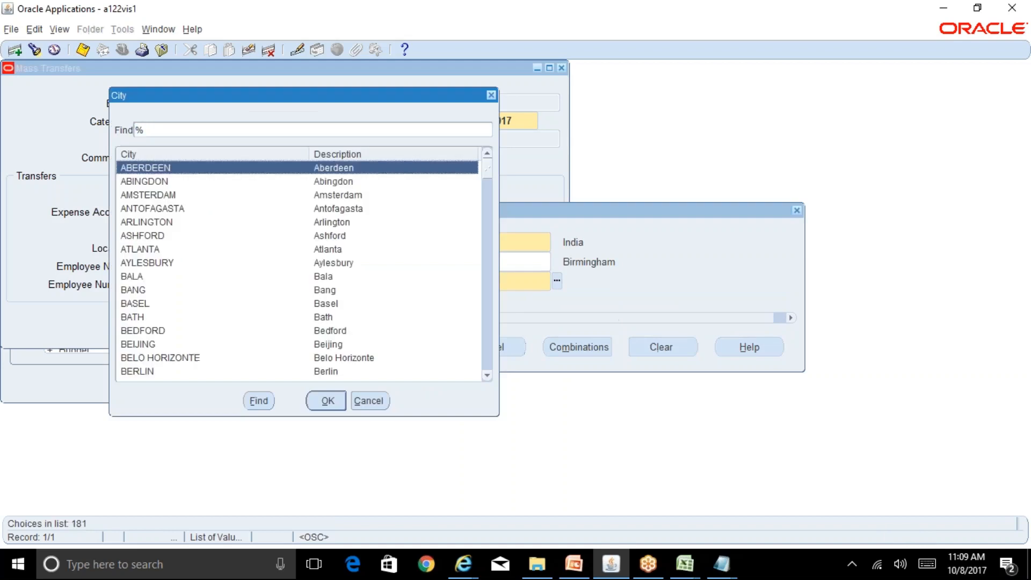
key("Down")
key("Down")
key("Down")
key("Down")
key("Down")
key("Down")
key("Down")
key("Down")
key("Down")
key("Down")
key("Down")
key("Down")
key("Down")
key("Down")
key("Down")
key("Return")
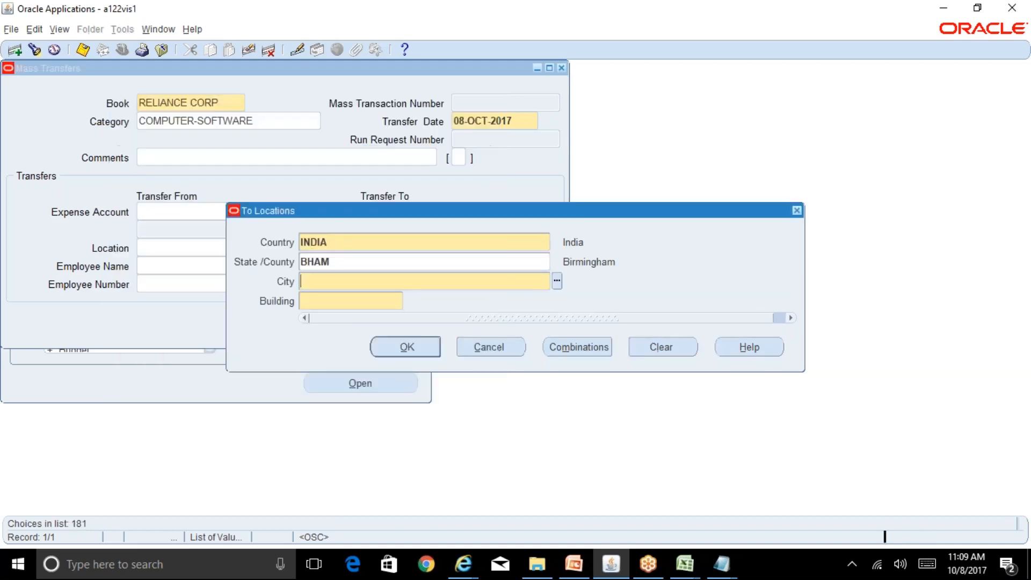
Choose building 05_CLASS for the destination location and try to accept the location combination
key("ctrl+l")
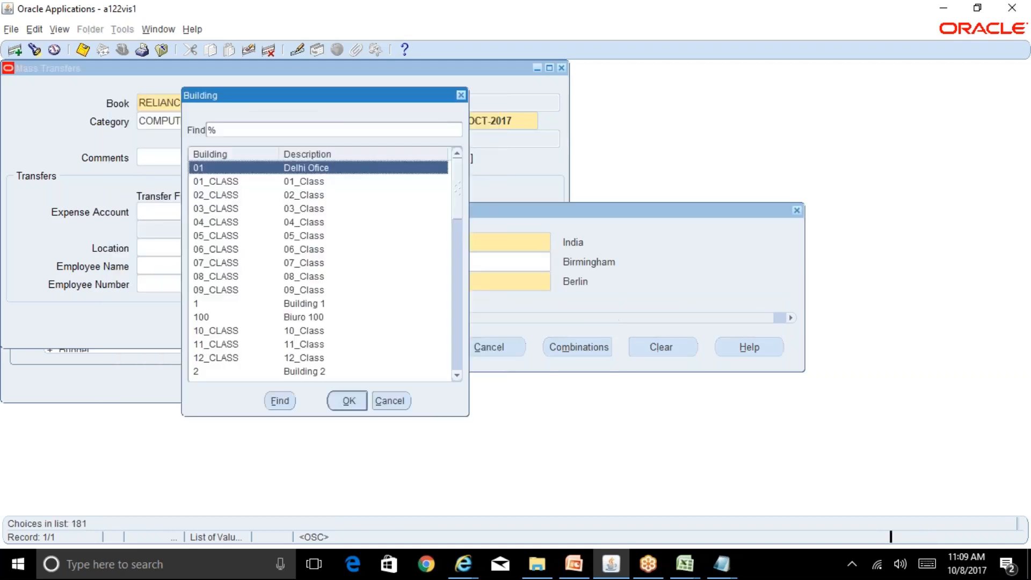
key("Down")
key("Down")
key("Down")
key("Down")
key("Down")
key("Return")
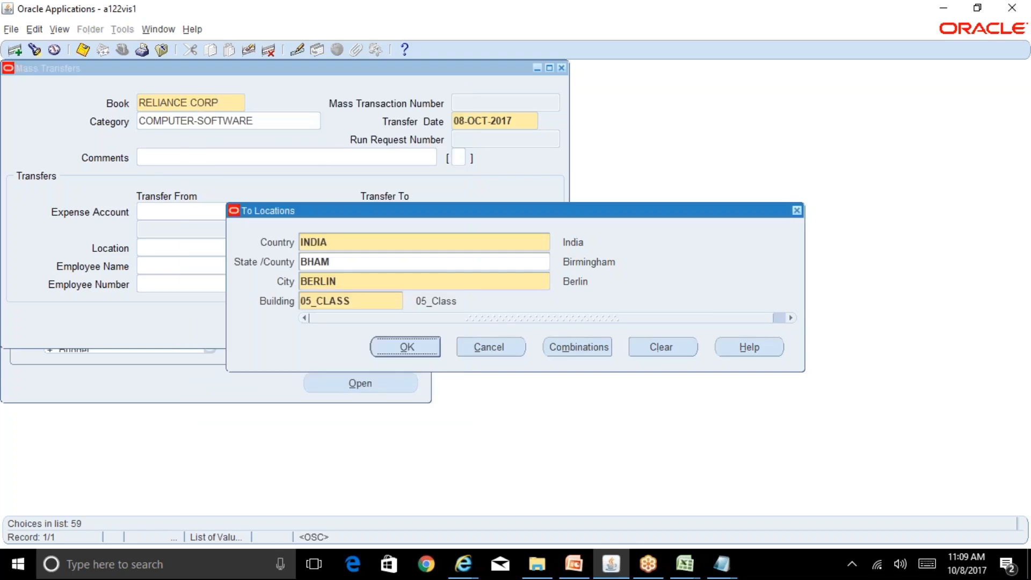
left_click(421, 348)
left_click(521, 251)
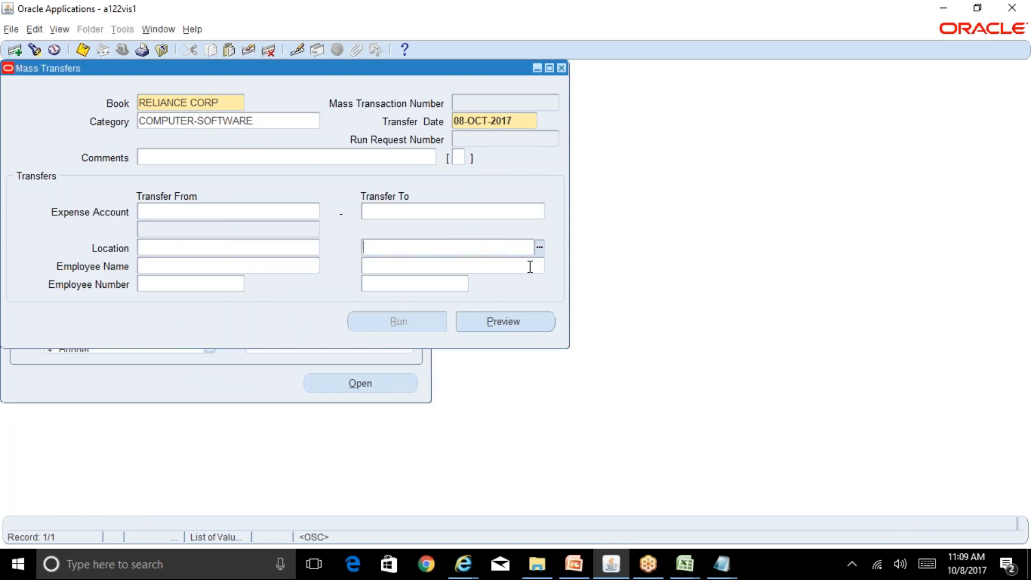
Pick the existing location BELGIUM-N/A-BRUXELLES-OFFICE1 as the transfer destination and save the mass transfer
left_click(539, 247)
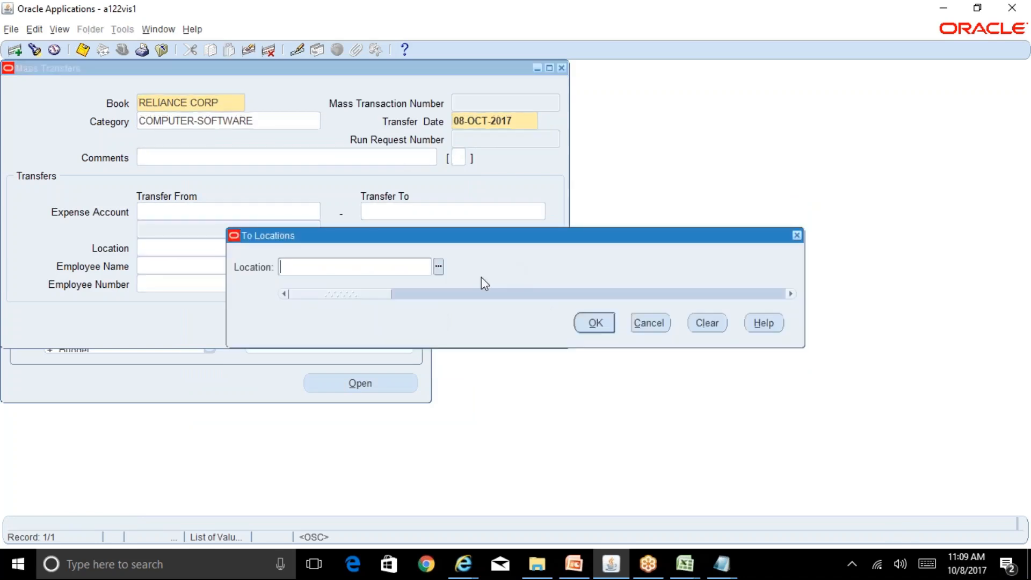
left_click(438, 267)
left_click(209, 195)
double_click(209, 208)
key("Return")
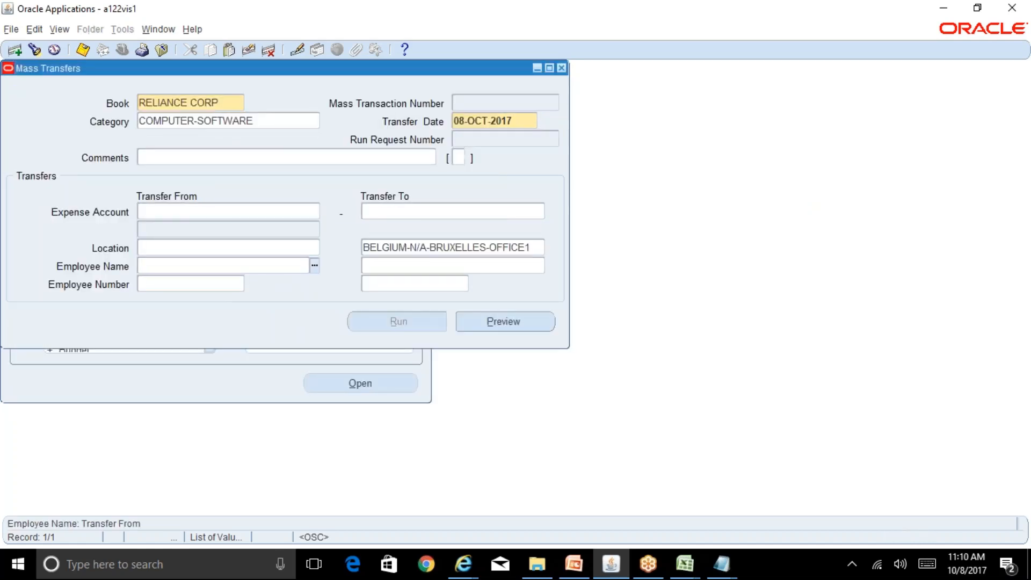
key("ctrl+s")
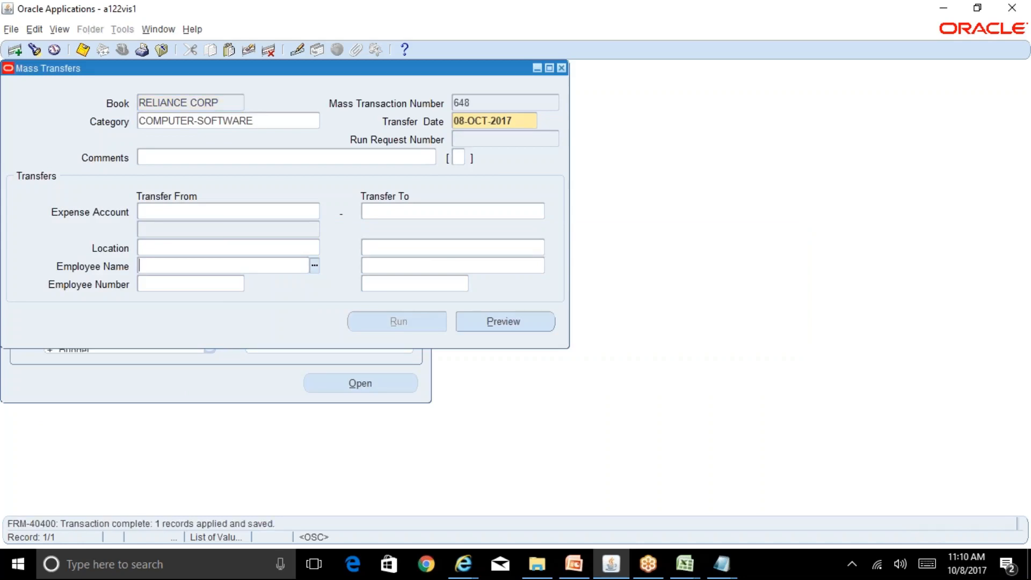
Try to preview the saved mass transfer
left_click(463, 102)
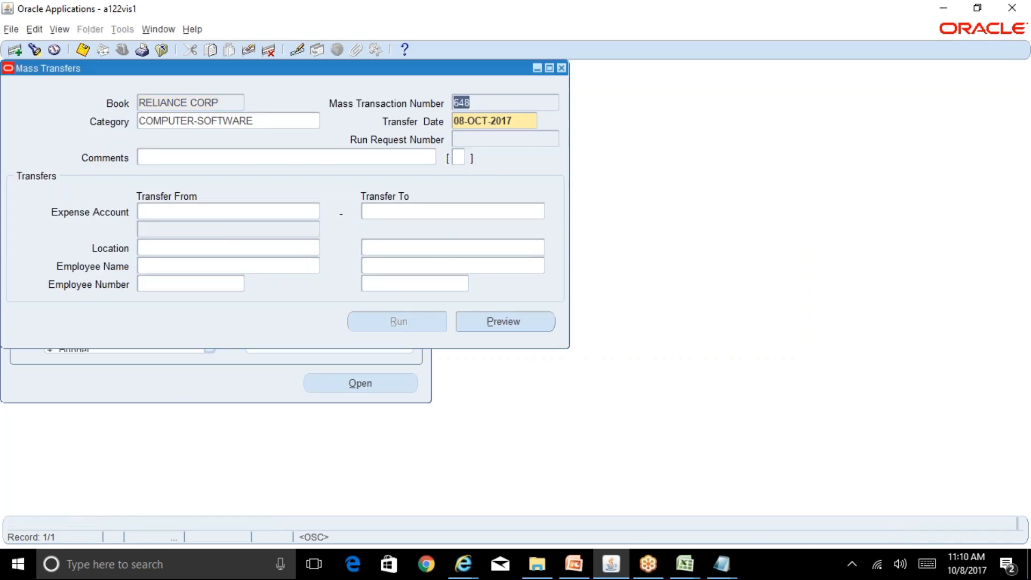
left_click(534, 324)
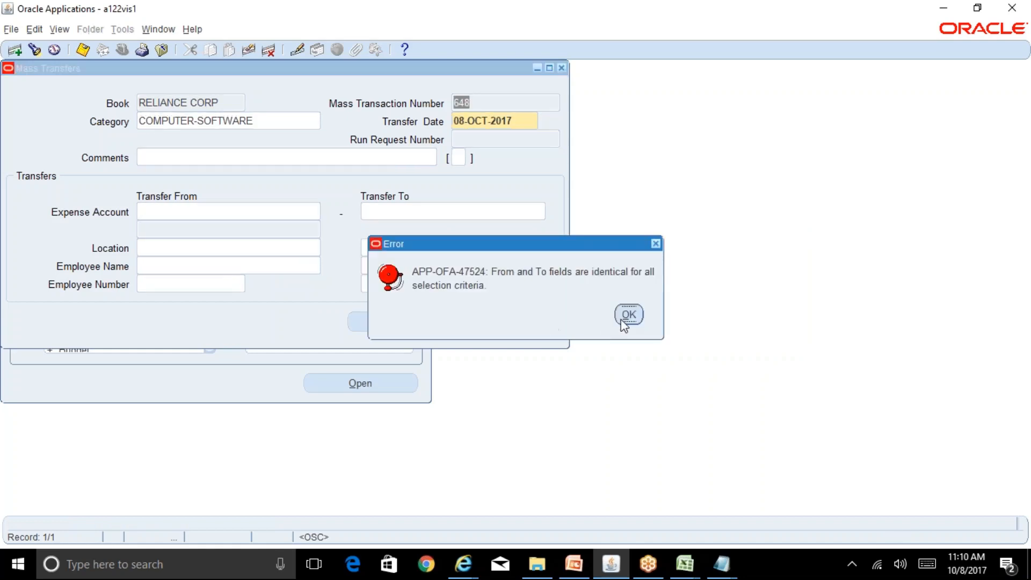
left_click(623, 317)
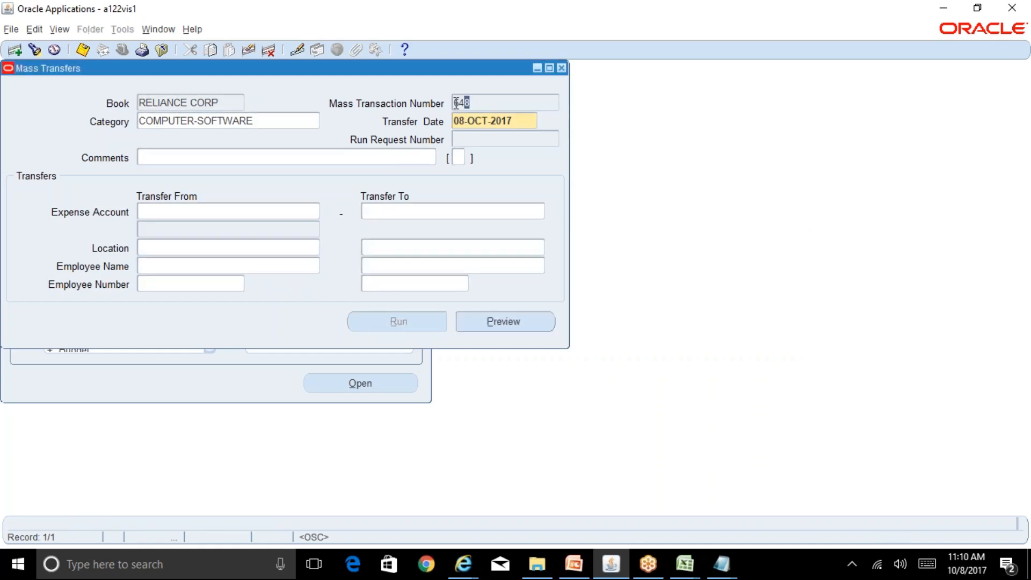
Look up all concurrent requests and close the Requests window
left_click(60, 29)
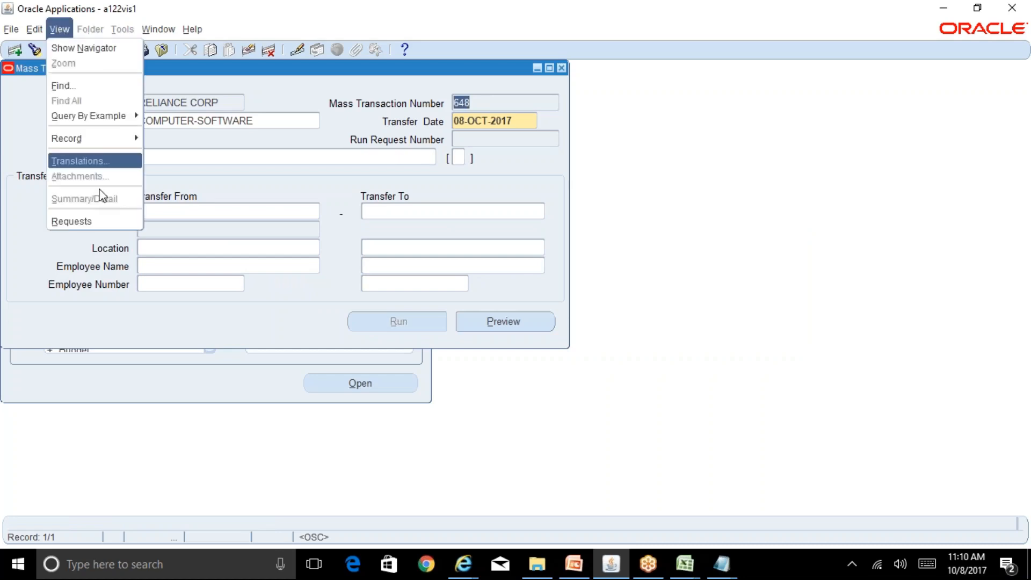
left_click(73, 221)
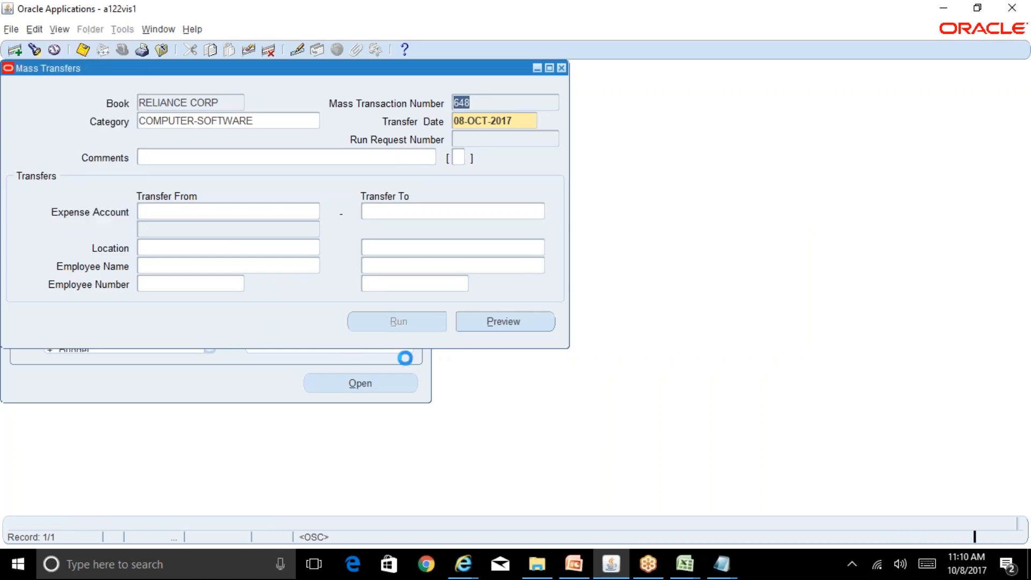
left_click(463, 416)
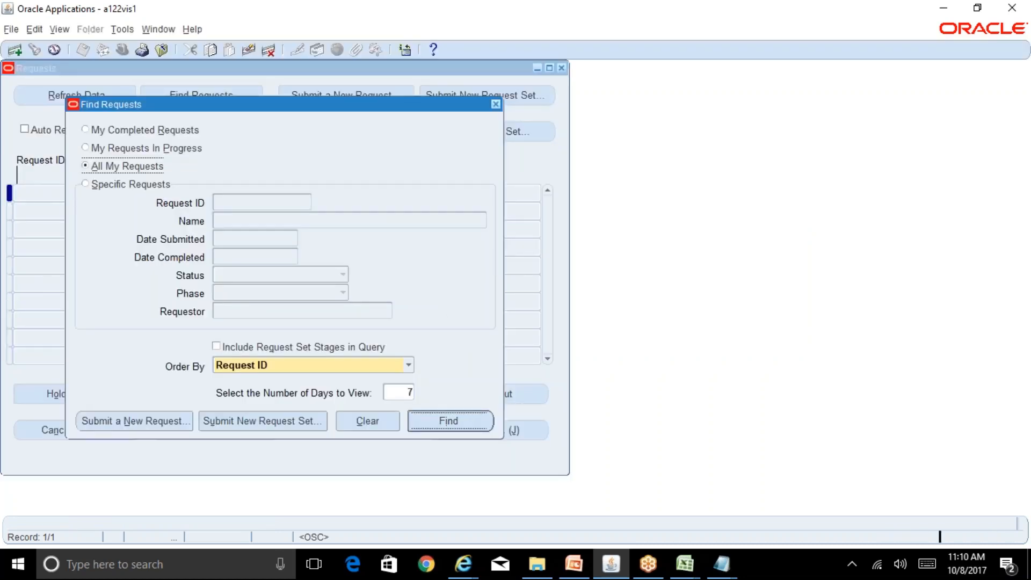
left_click(562, 68)
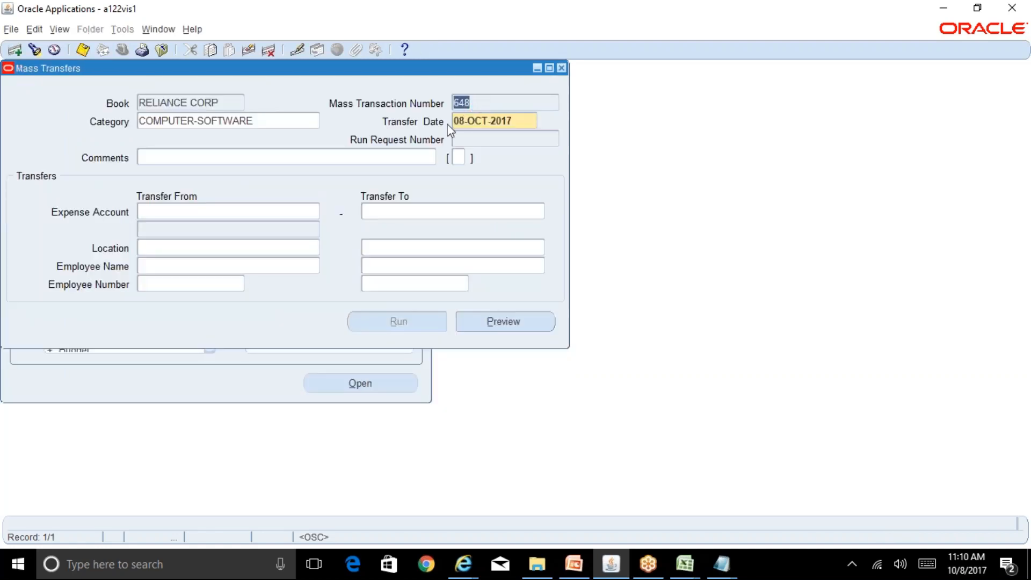
Query mass transaction number 648 and submit its preview request
key("F11")
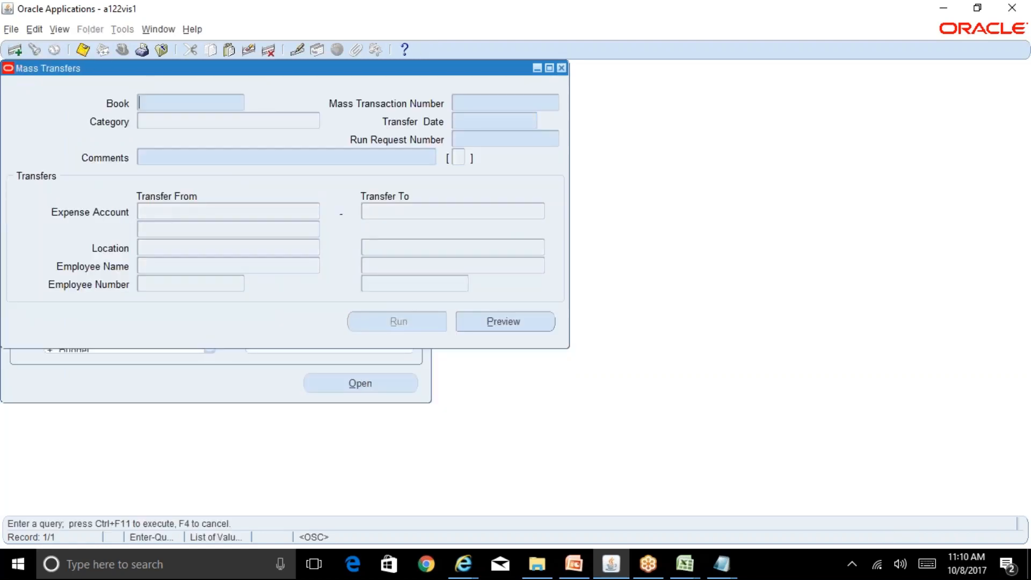
type("648")
key("ctrl+F11")
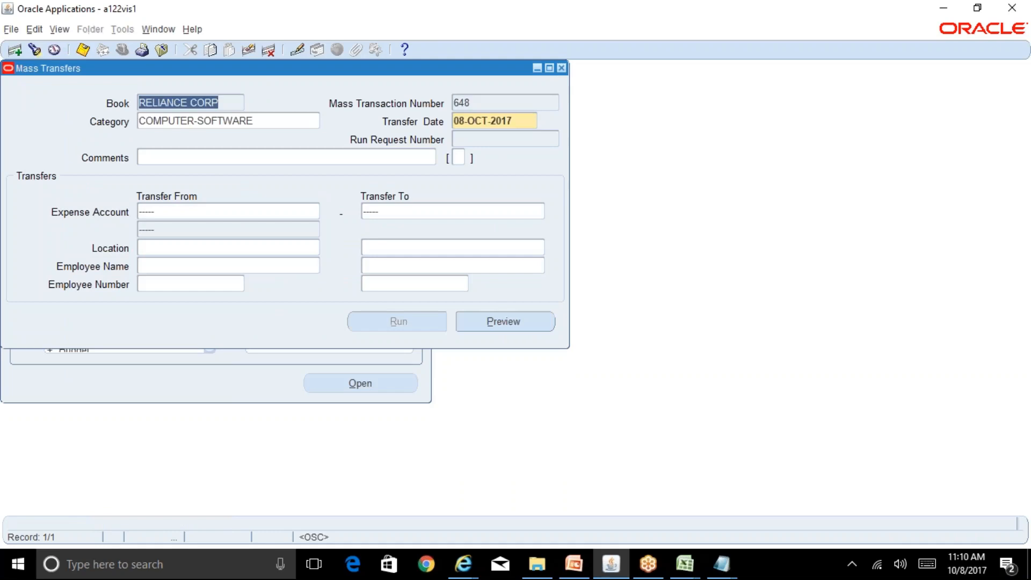
left_click(536, 323)
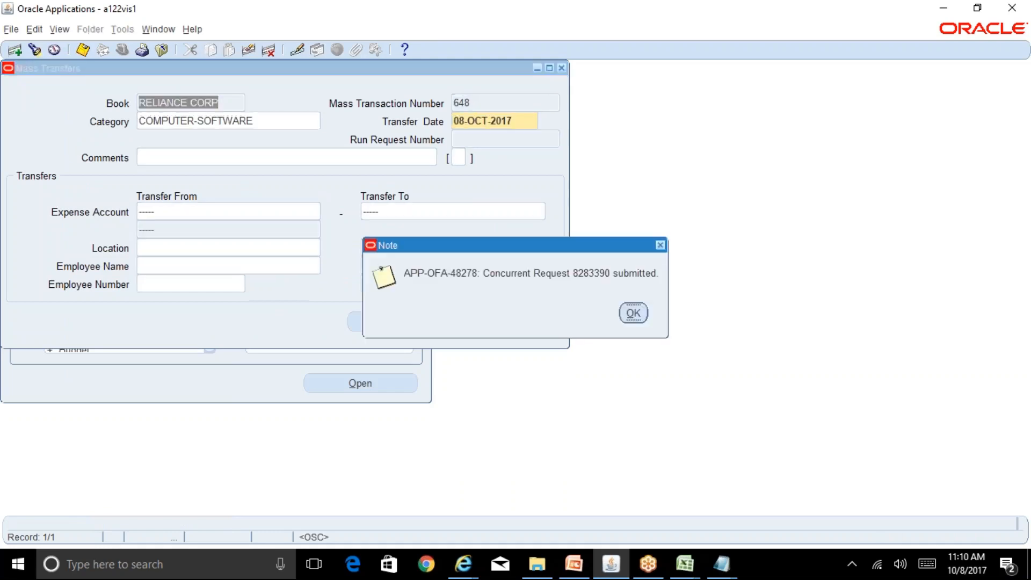
left_click(634, 313)
View the concurrent requests and open the Mass Transfers Preview Report output in the browser
key("alt+v")
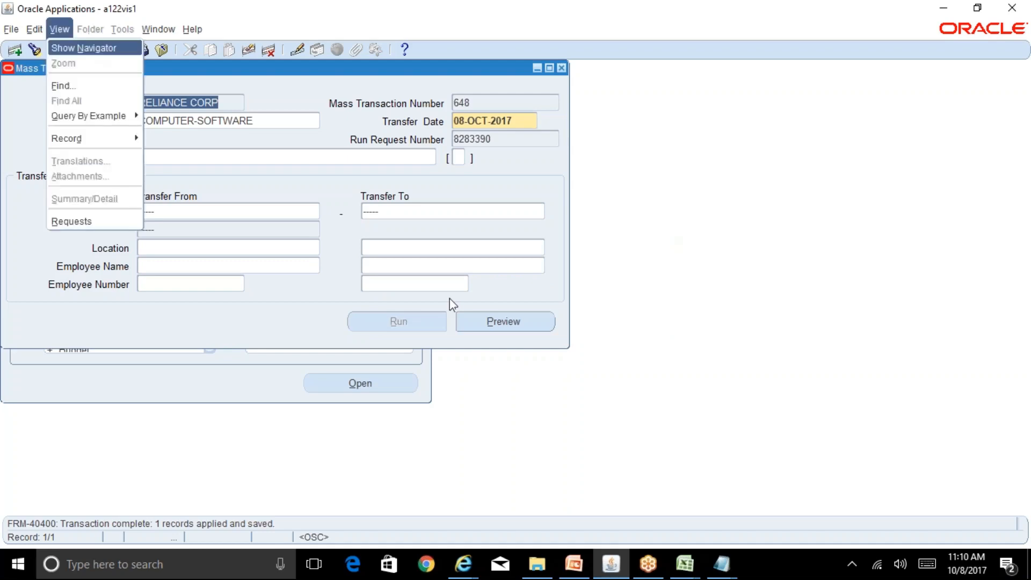
key("r")
key("Return")
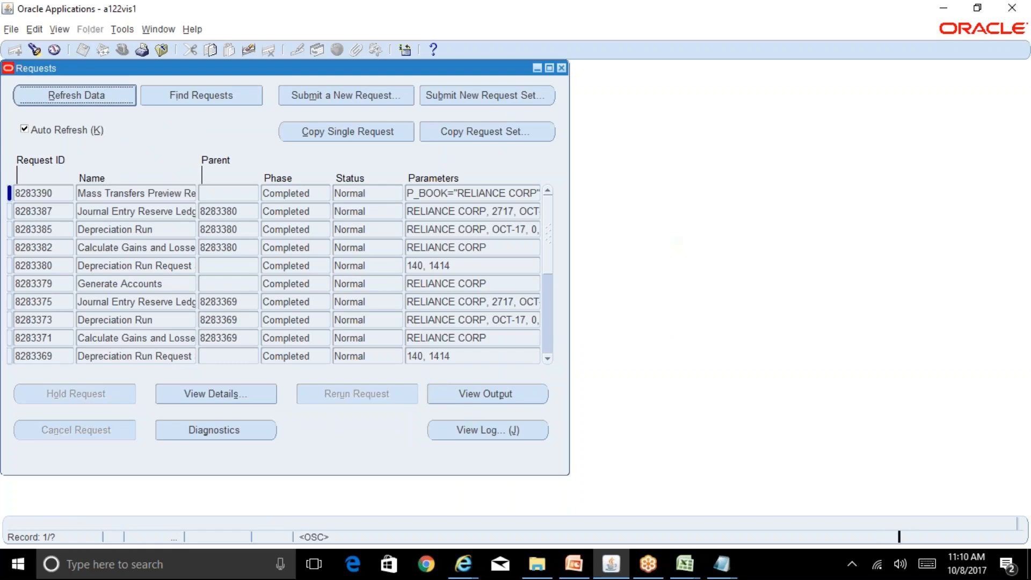
left_click(529, 395)
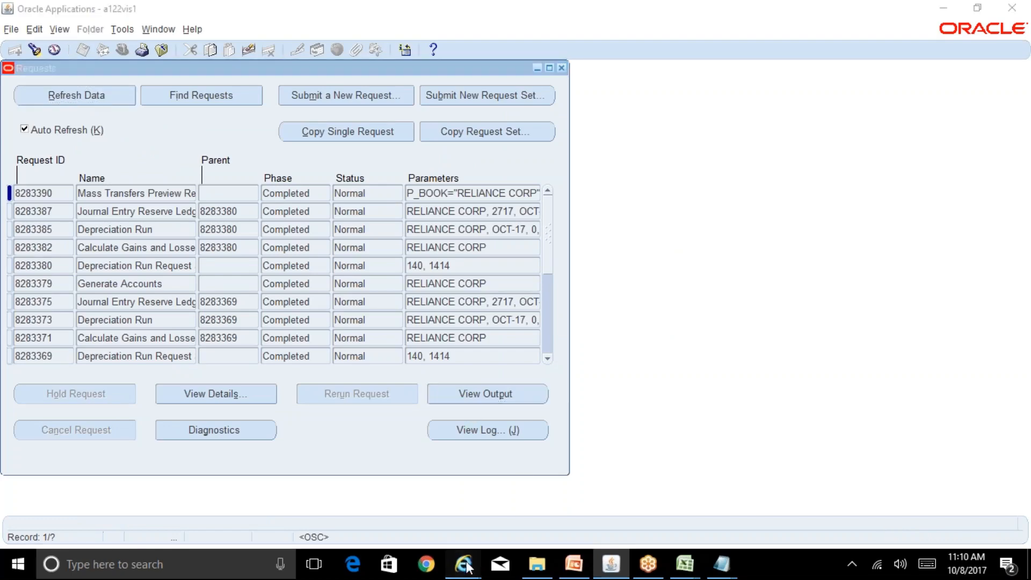
mouse_move(463, 564)
left_click(756, 505)
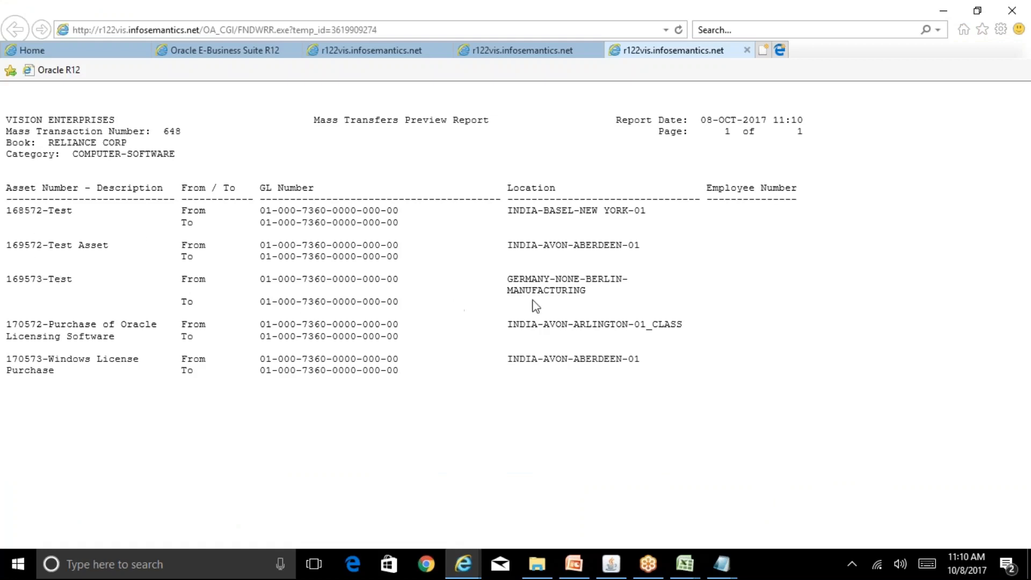
Return to Oracle Applications, close the Requests window and query mass transaction 648 again
left_click(613, 564)
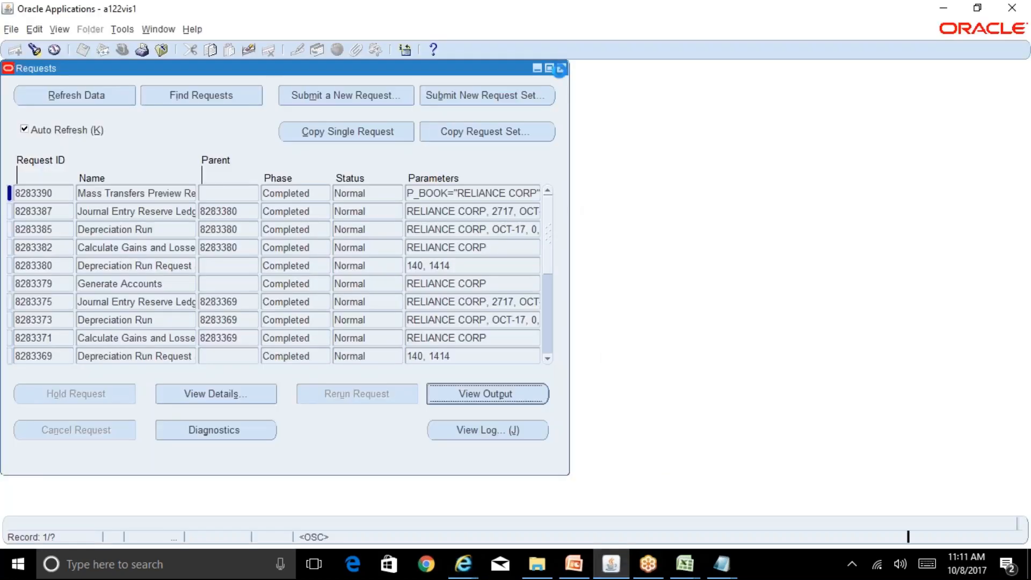
left_click(561, 67)
left_click(472, 104)
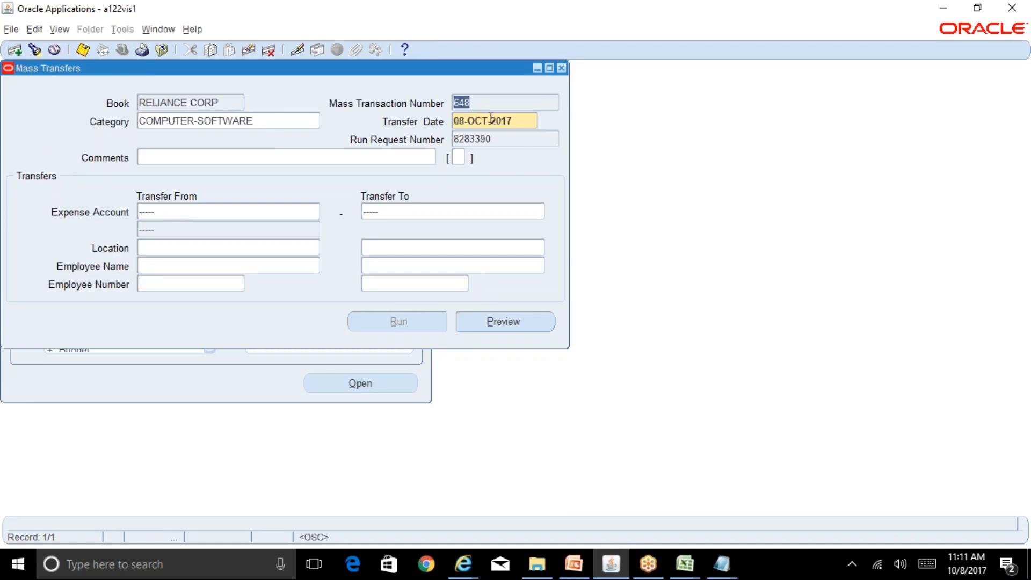
key("F11")
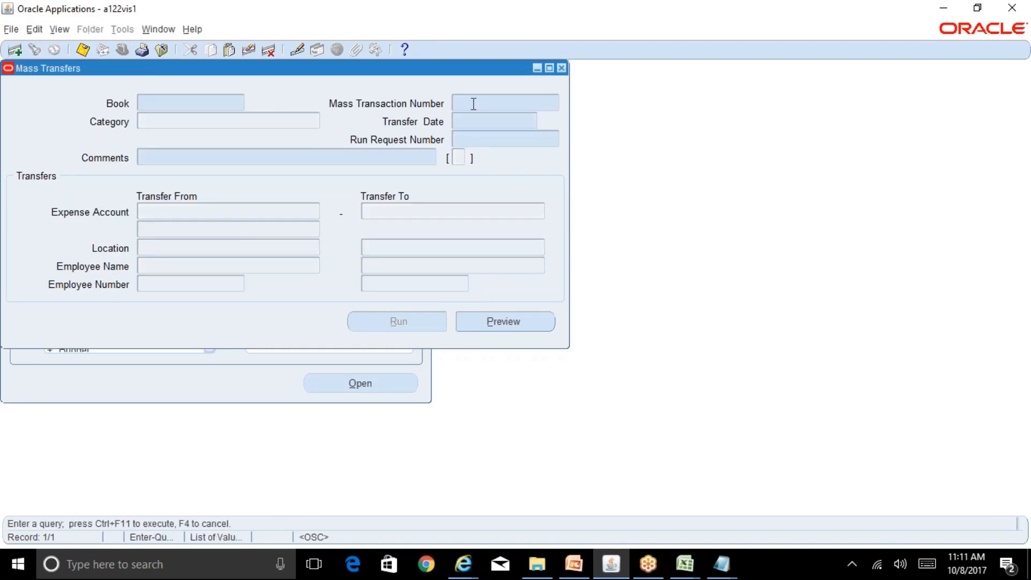
type("648")
key("ctrl+F11")
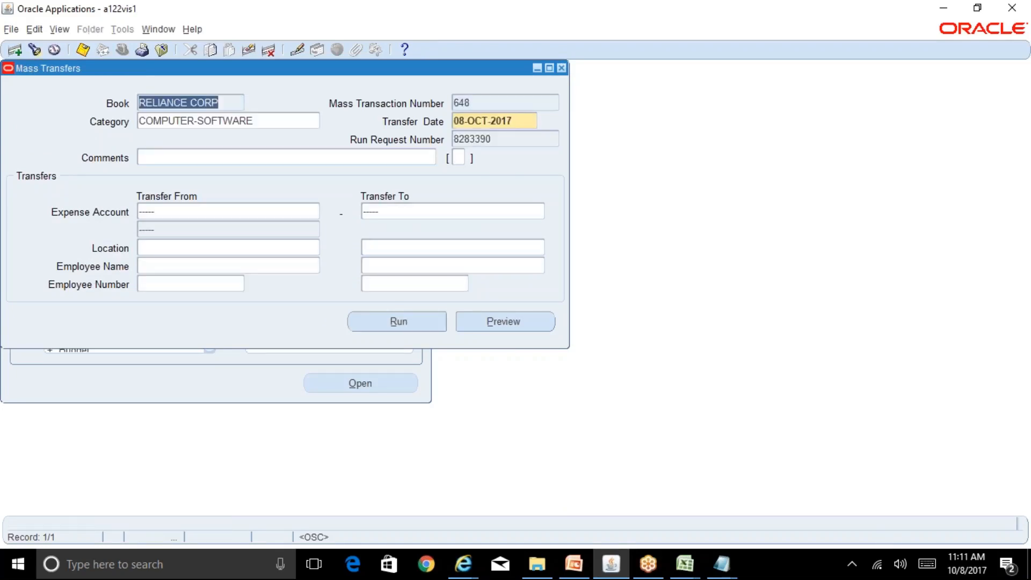
Run mass transaction 648 and confirm performing it
left_click(422, 323)
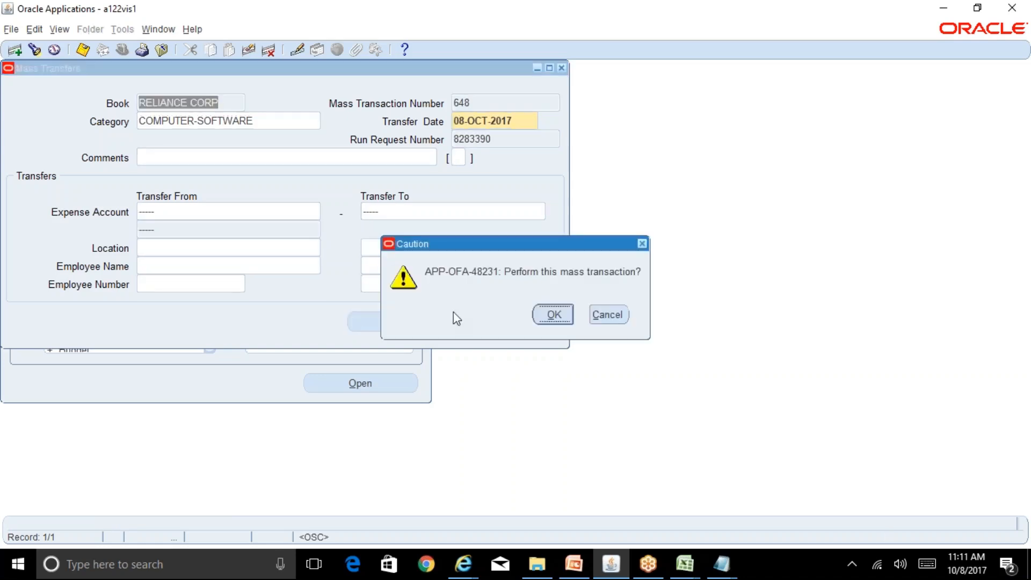
left_click(553, 315)
left_click(640, 315)
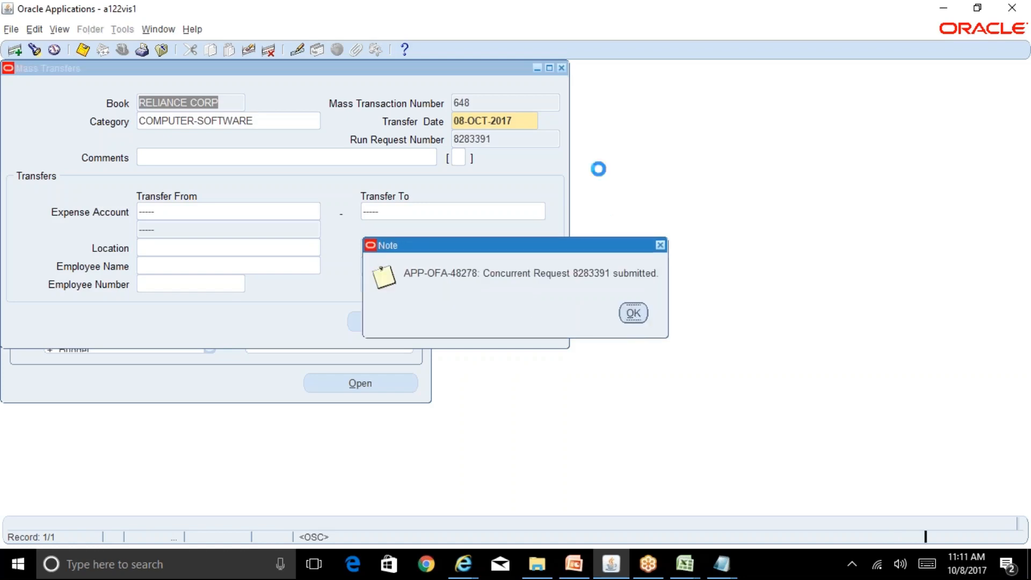
Close the Mass Transfers form and list the concurrent requests to check the Mass Transfer request
left_click(562, 68)
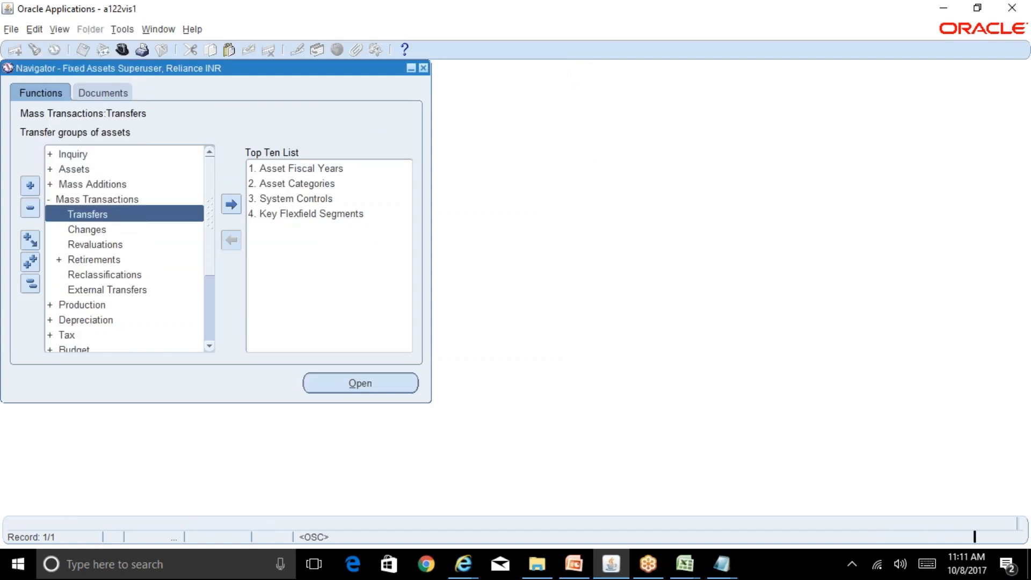
key("alt+i")
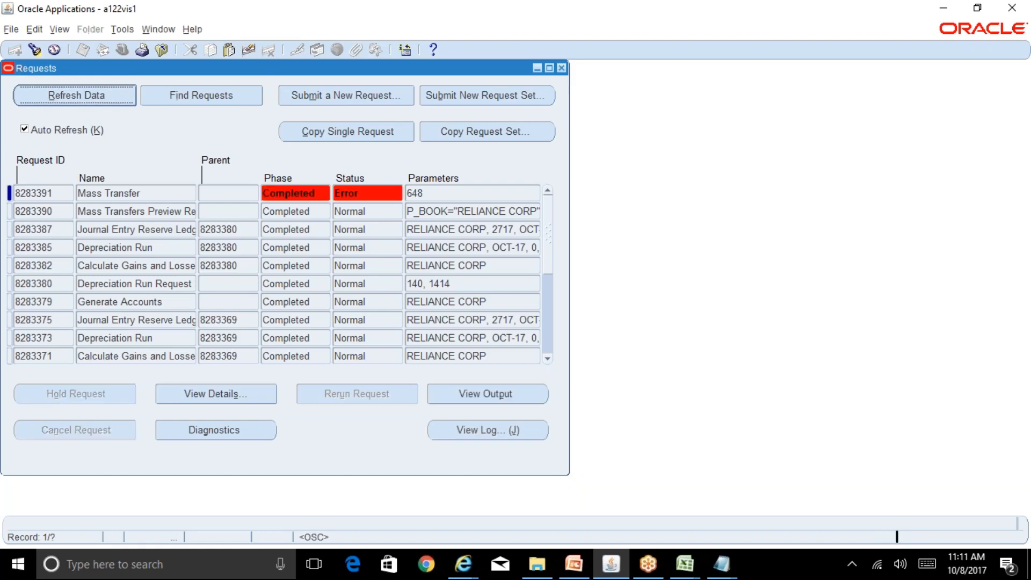
Open the output report of the errored Mass Transfer request and its log in the browser
left_click(472, 402)
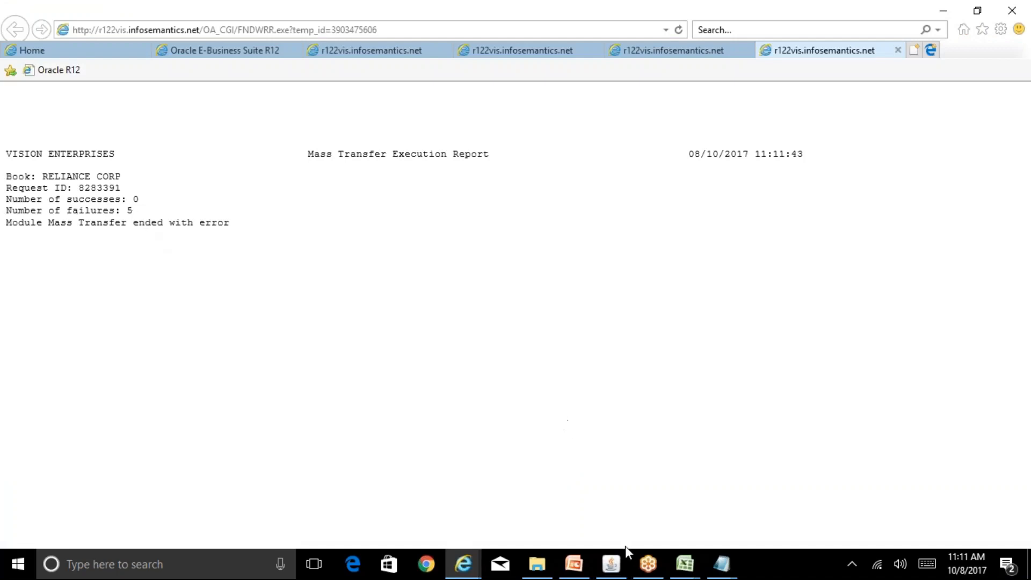
left_click(612, 563)
left_click(518, 430)
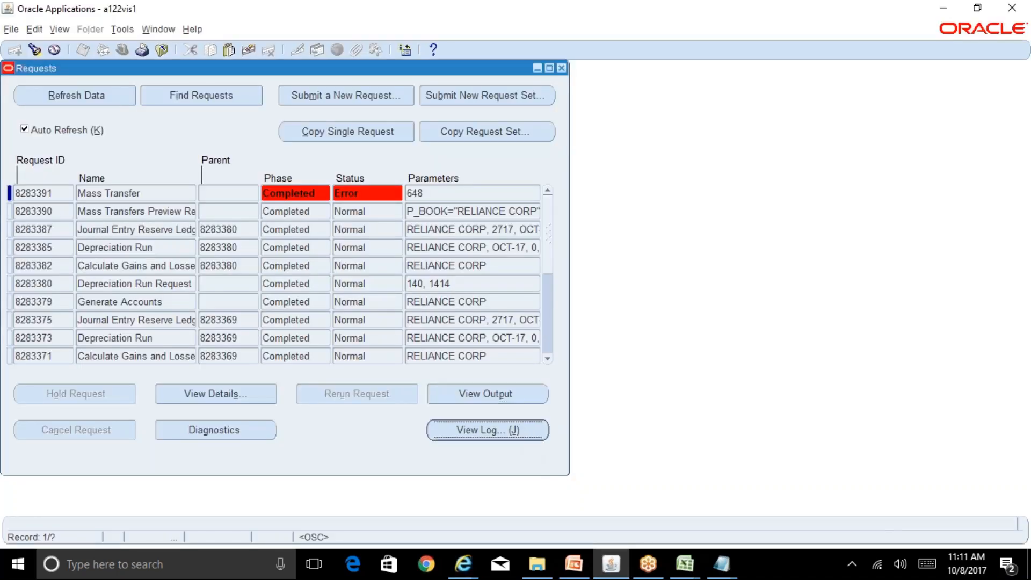
left_click(463, 564)
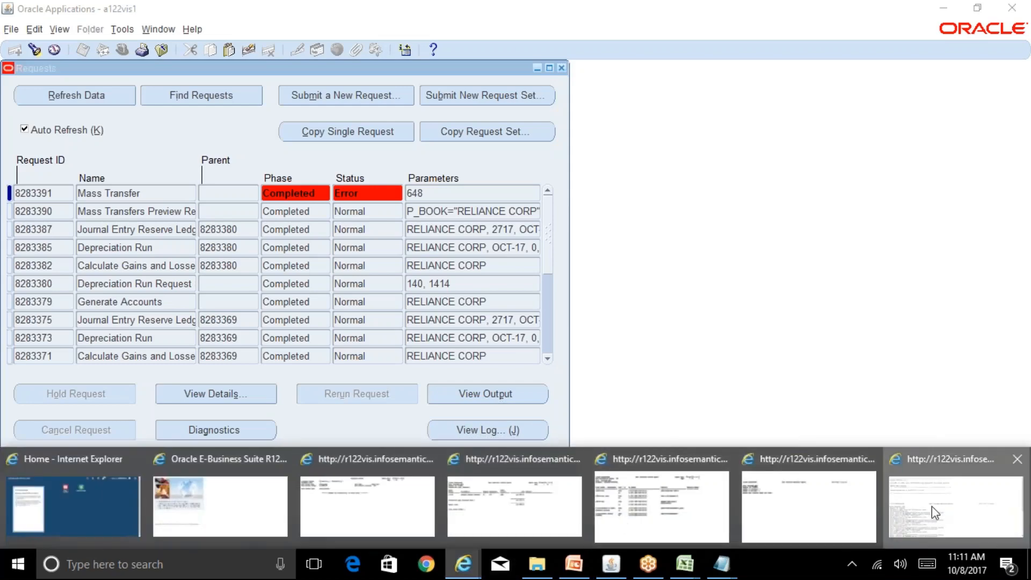
left_click(932, 507)
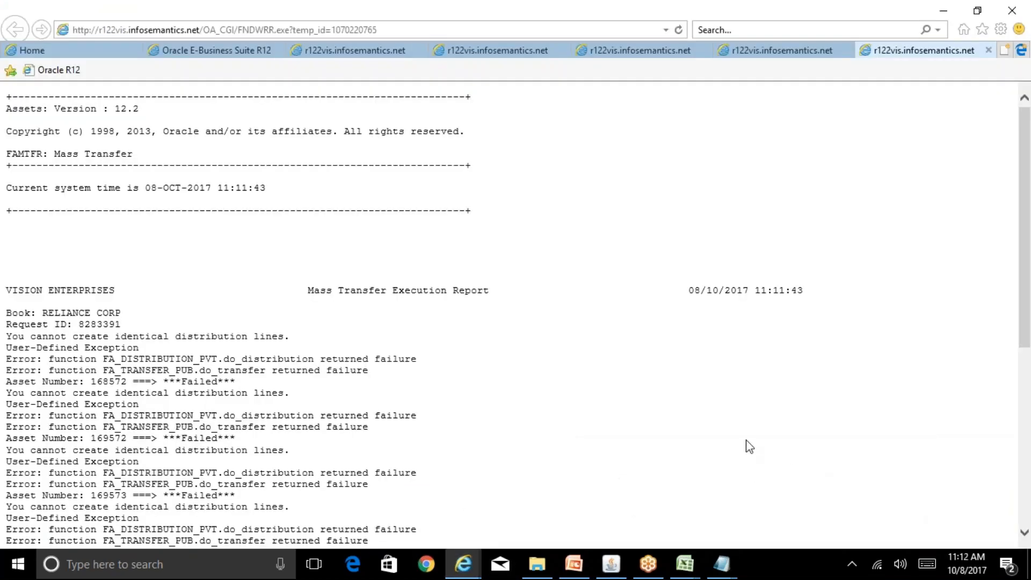
Read through the Mass Transfer log to find why each asset's transfer failed
scroll(749, 446, "down", 3)
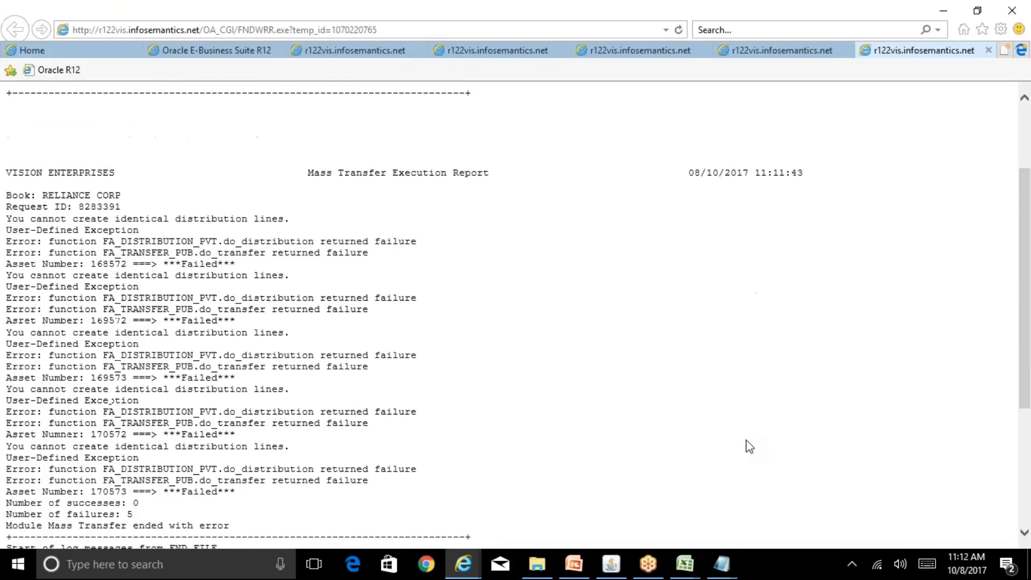
scroll(749, 446, "down", 2)
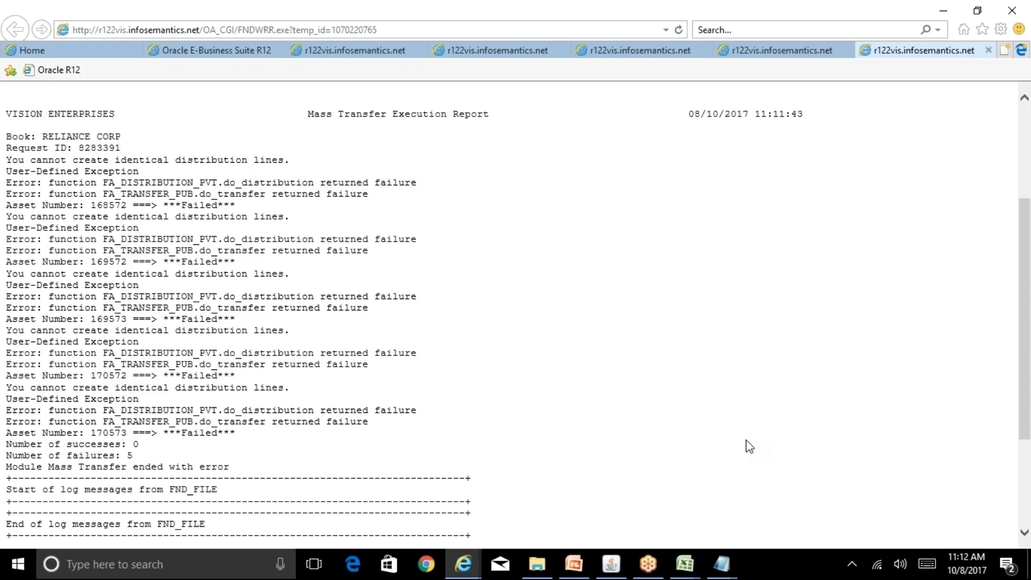
scroll(749, 447, "down", 2)
scroll(749, 446, "up", 2)
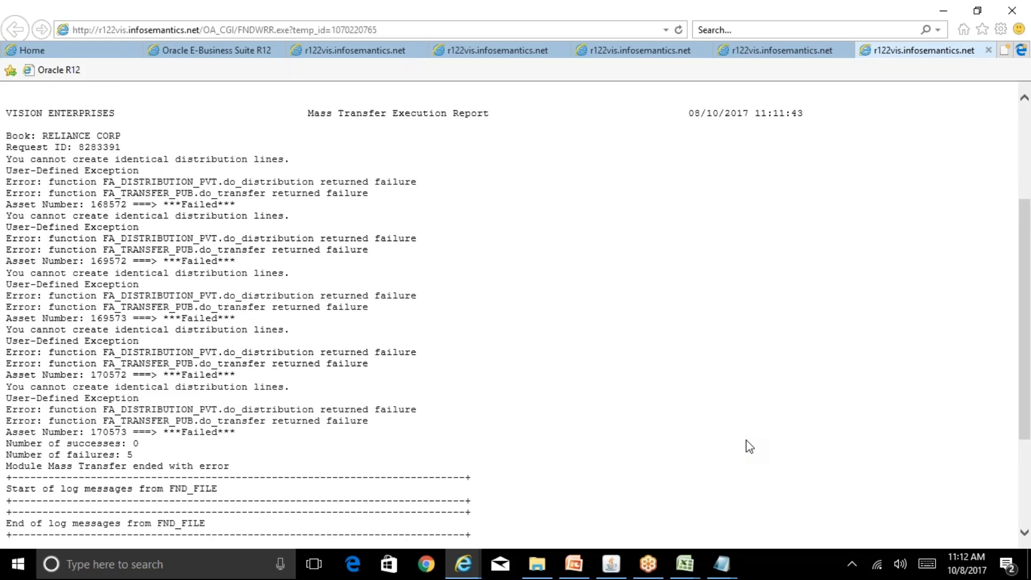
scroll(749, 447, "down", 3)
scroll(749, 446, "up", 5)
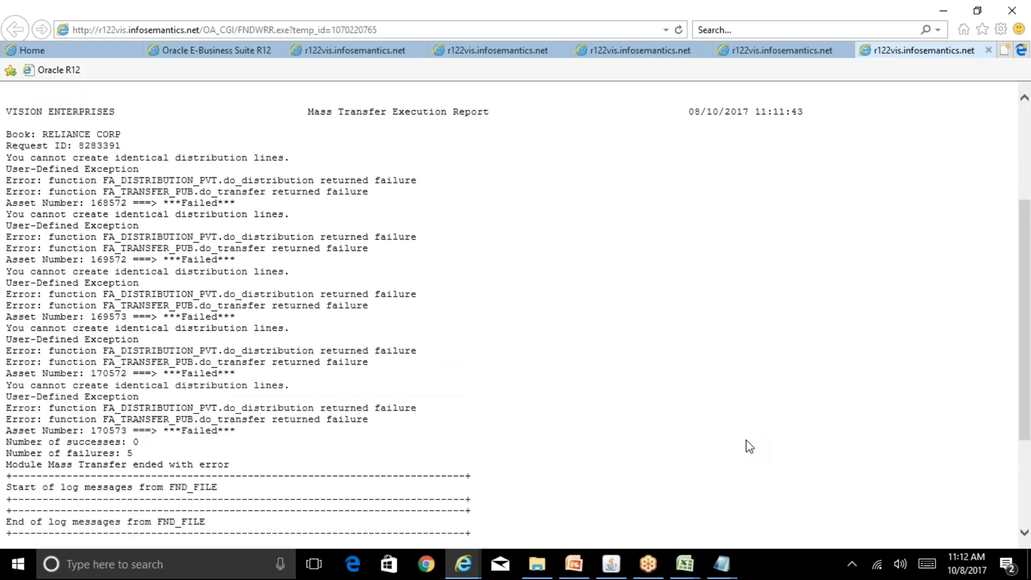
scroll(1028, 307, "down", 5)
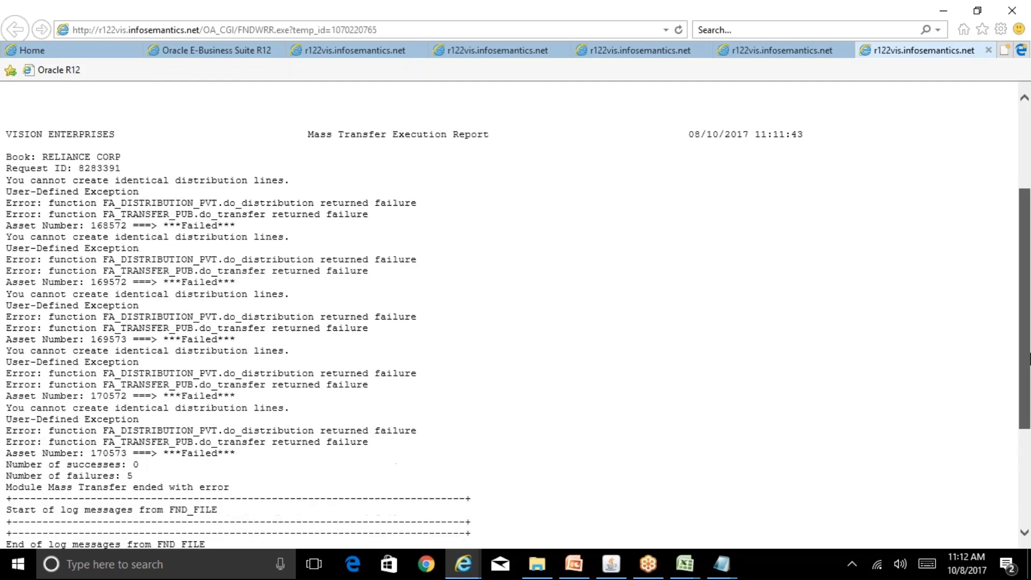
Close the Requests window in Oracle Applications and switch to the R12 Table of Contents workbook in Excel
left_click(611, 564)
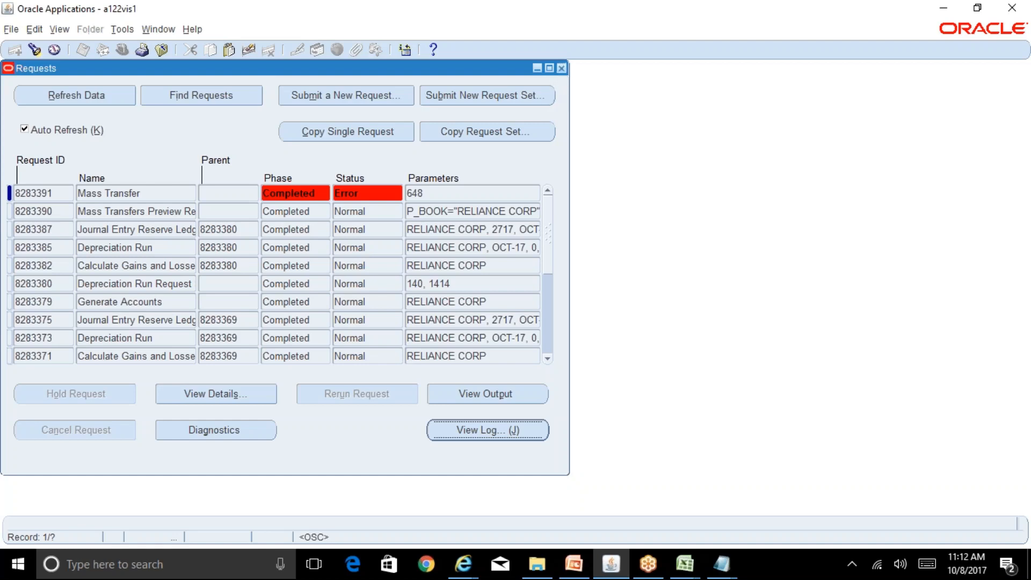
left_click(561, 67)
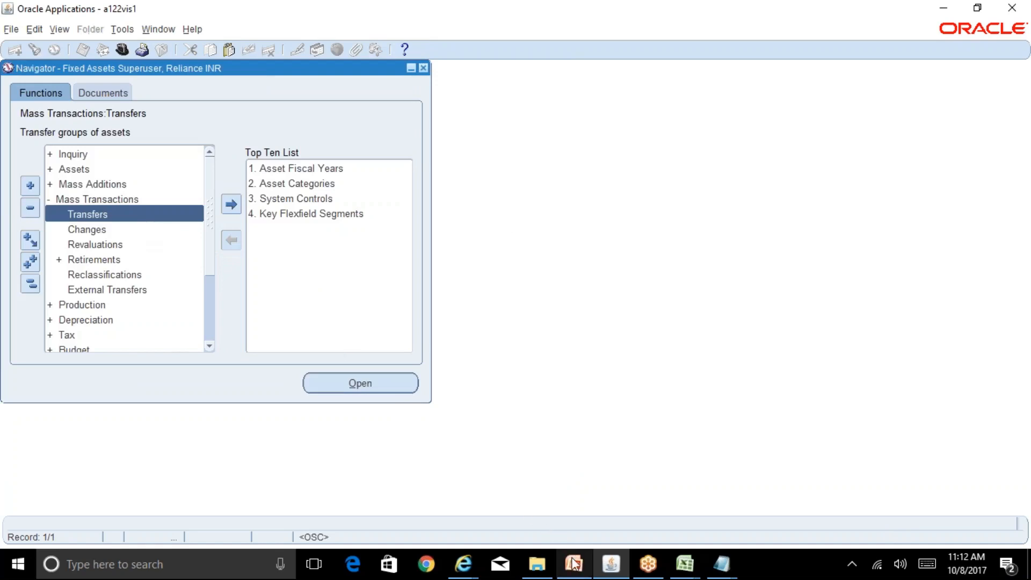
mouse_move(685, 564)
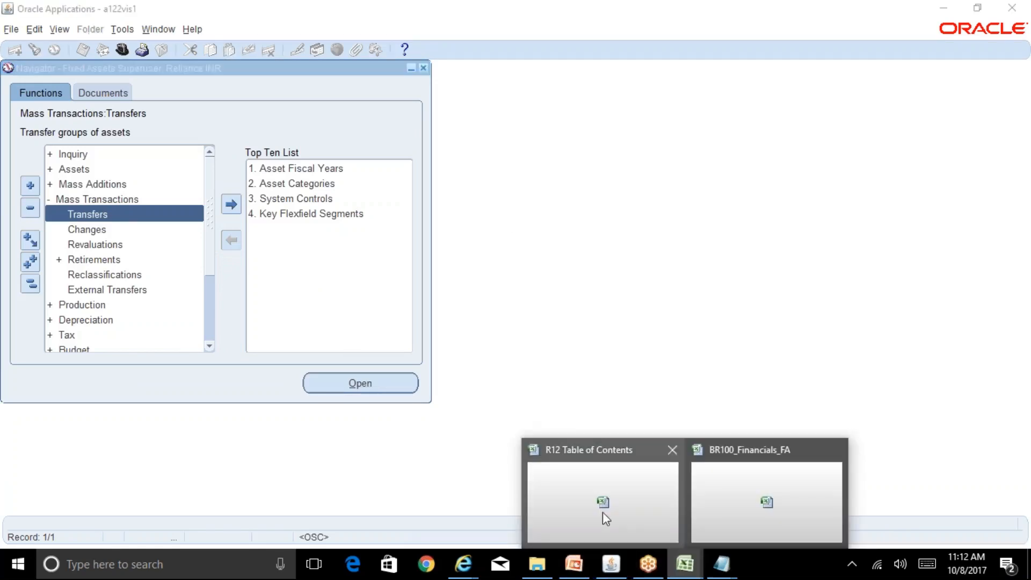